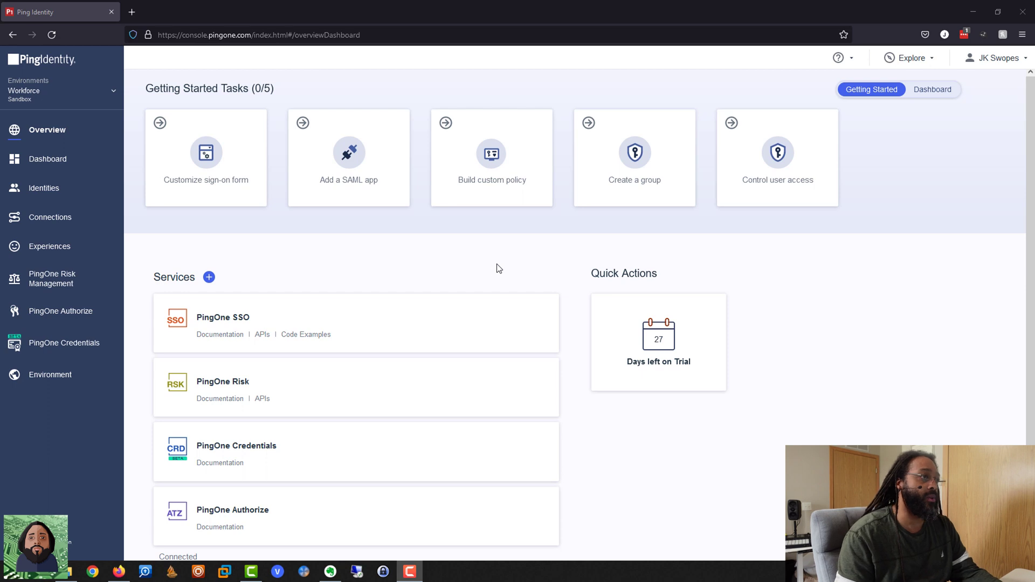
pyautogui.click(41, 189)
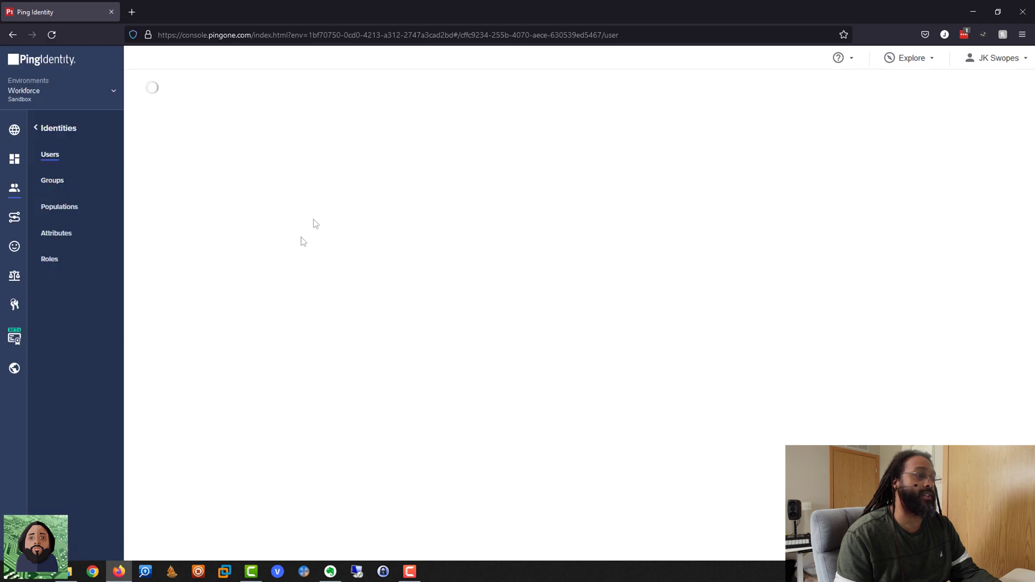
pyautogui.click(280, 124)
pyautogui.write('joe')
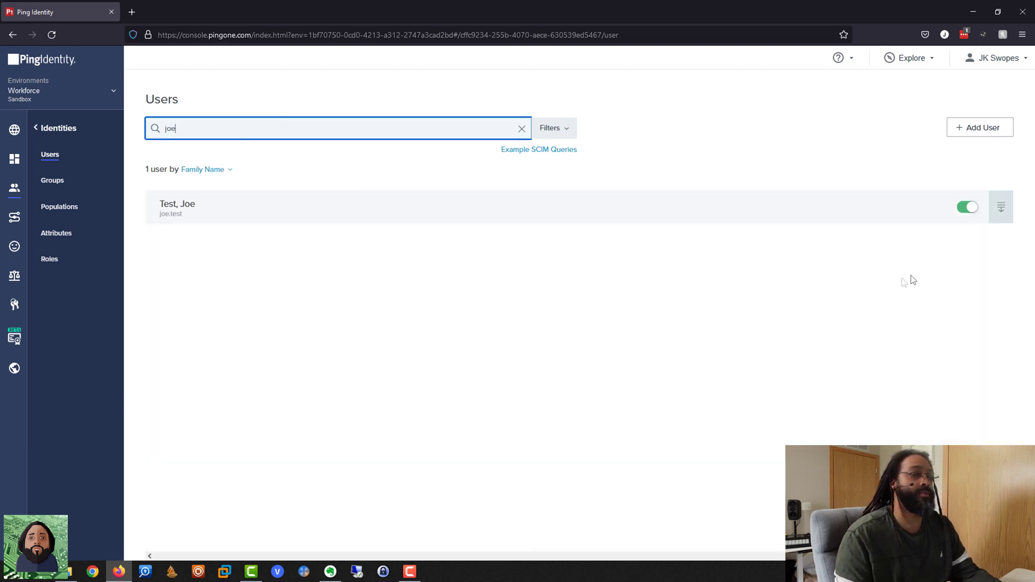
pyautogui.click(1003, 215)
pyautogui.click(1003, 215)
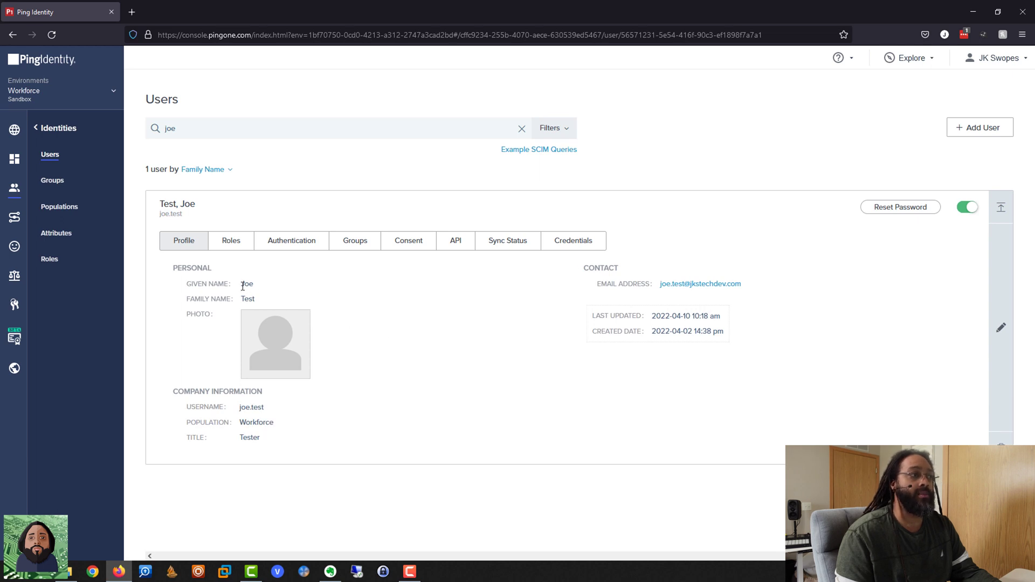
pyautogui.moveTo(241, 286); pyautogui.dragTo(254, 285)
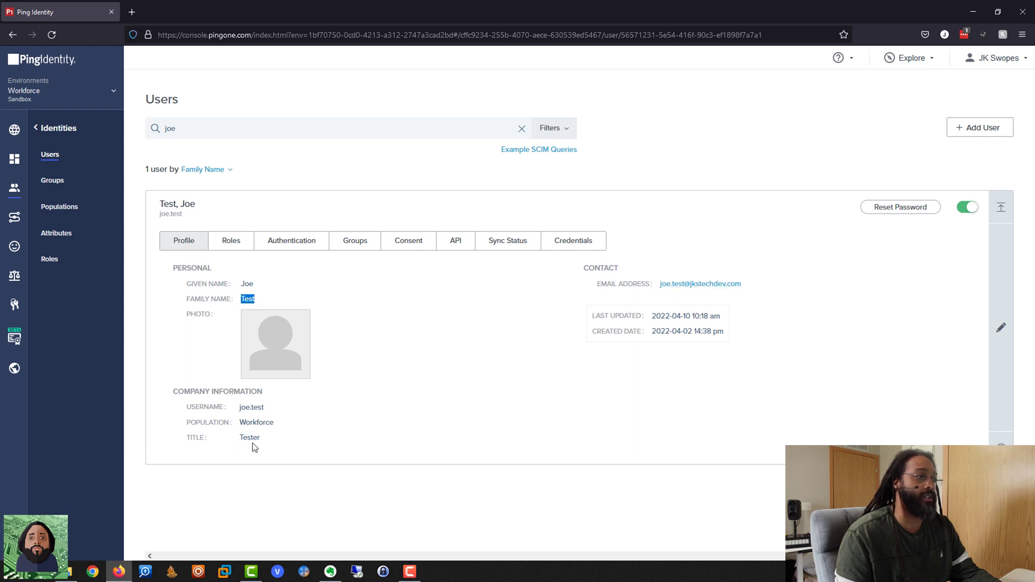
pyautogui.moveTo(262, 440); pyautogui.dragTo(241, 440)
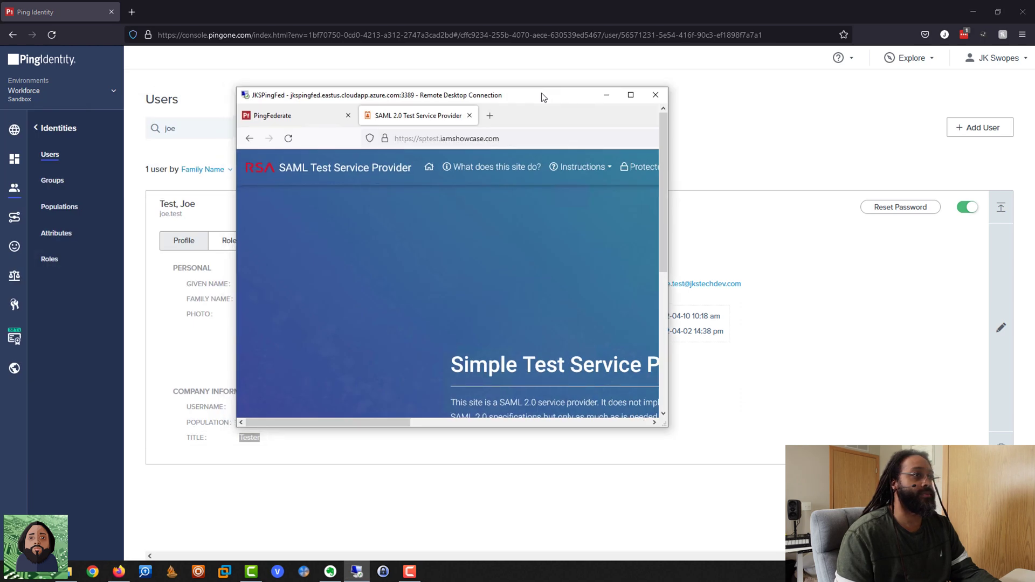
# Maximize the remote desktop and view the SP metadata from the IDP initiated SSO instructions page.
pyautogui.doubleClick(541, 93)
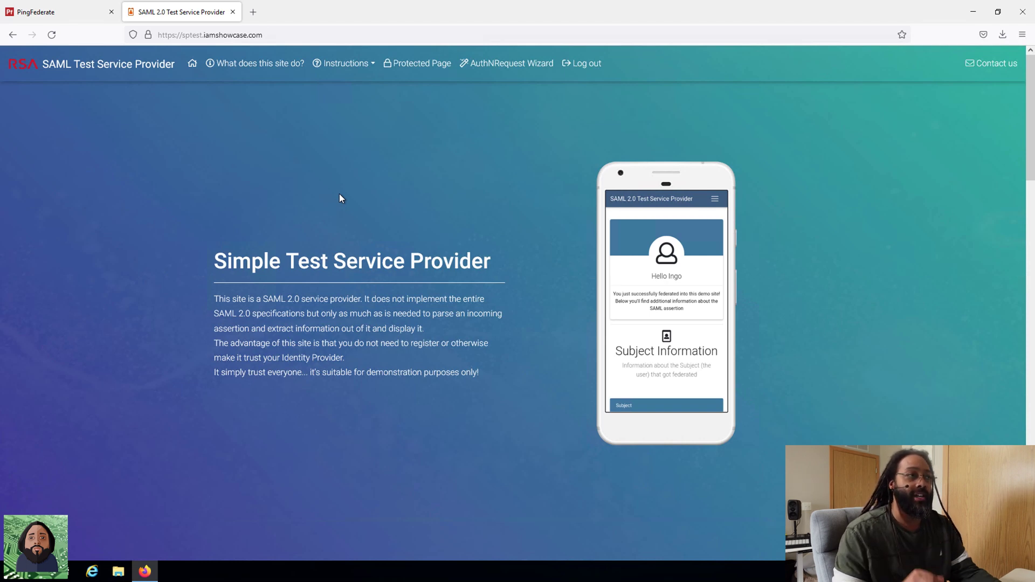
pyautogui.click(348, 64)
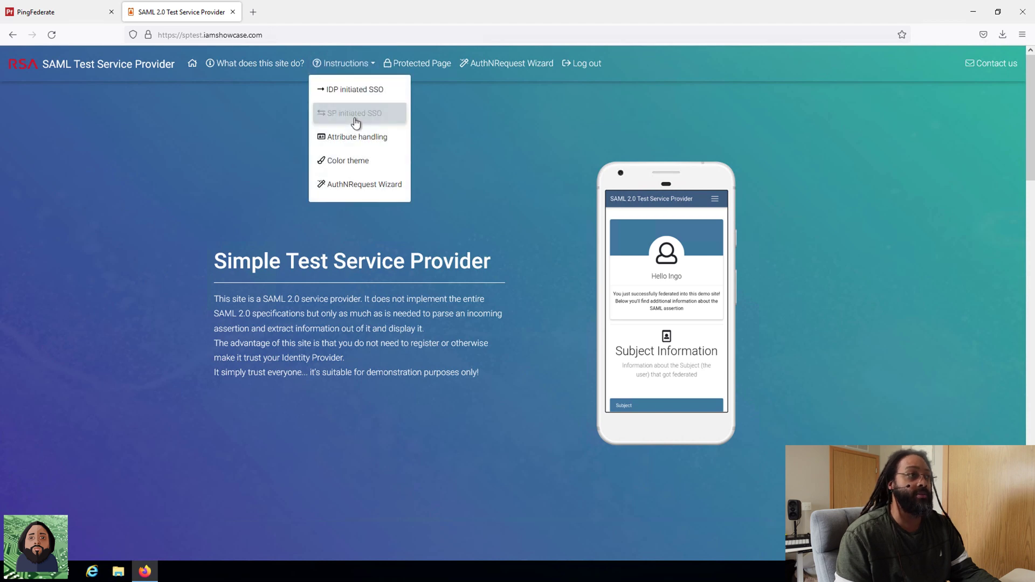
pyautogui.click(354, 95)
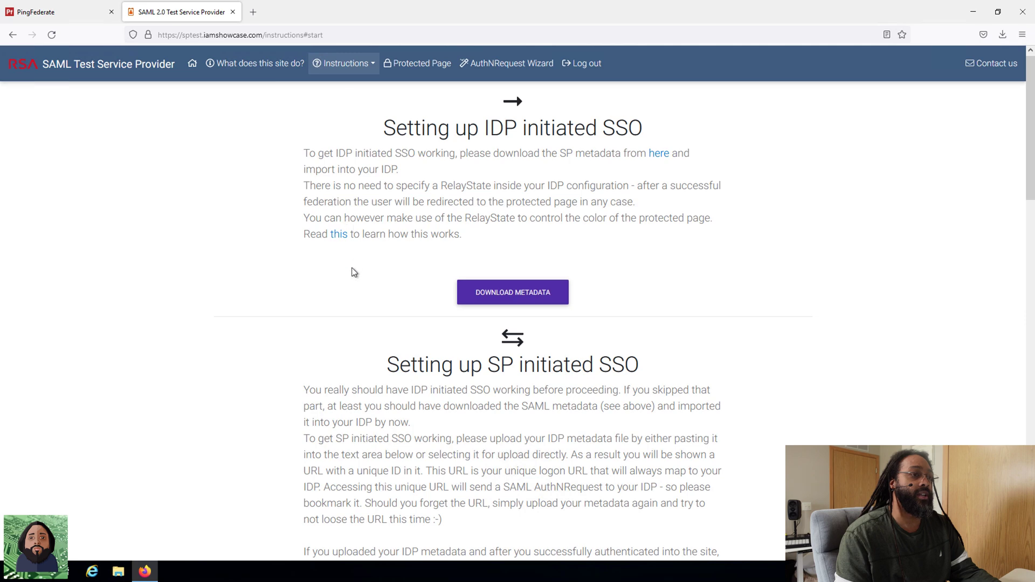
pyautogui.click(515, 300)
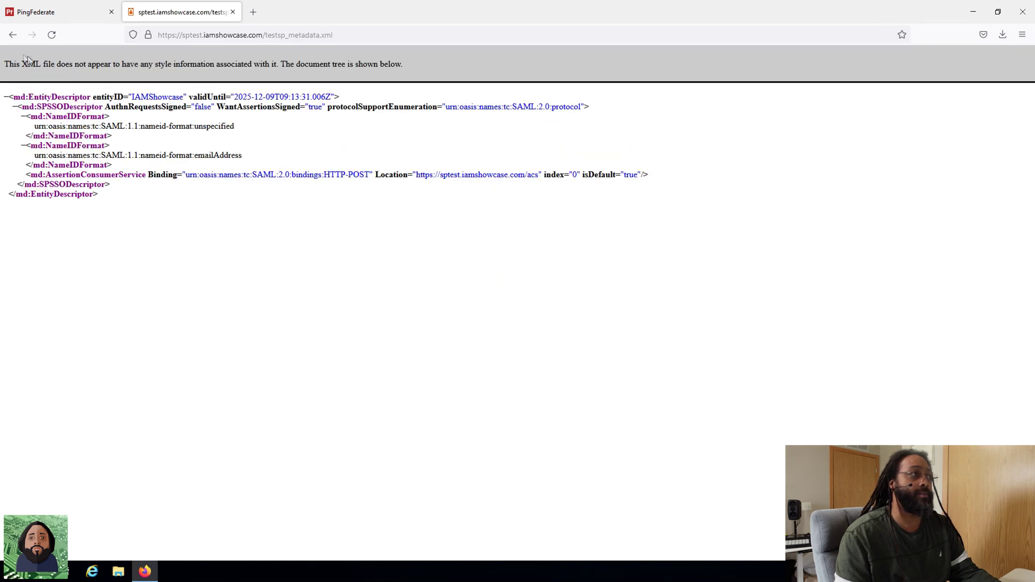
pyautogui.click(12, 35)
pyautogui.rightClick(512, 297)
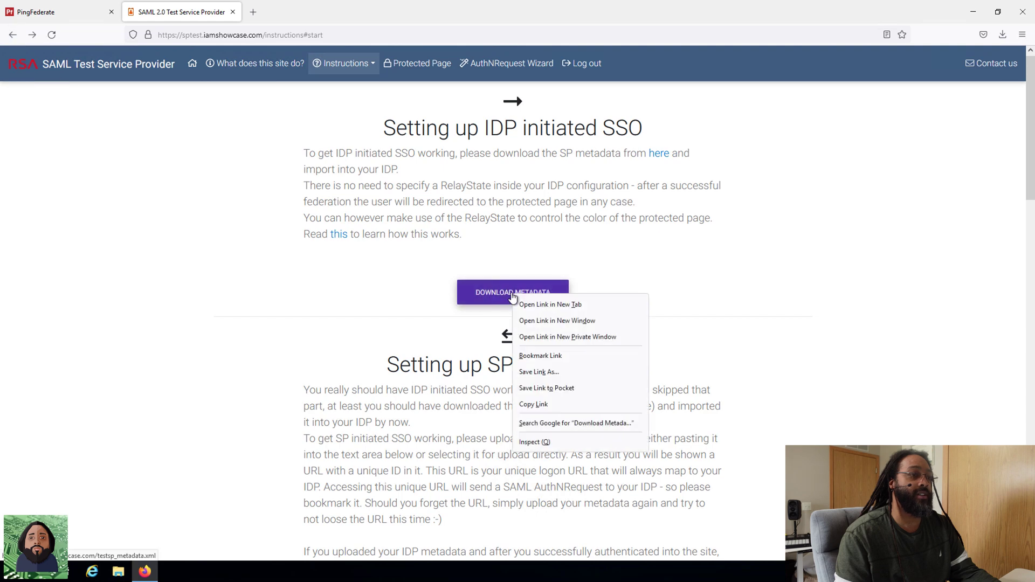
# Save the SP metadata link to the Desktop as testsp_metadata.xml and return to PingFederate.
pyautogui.click(569, 375)
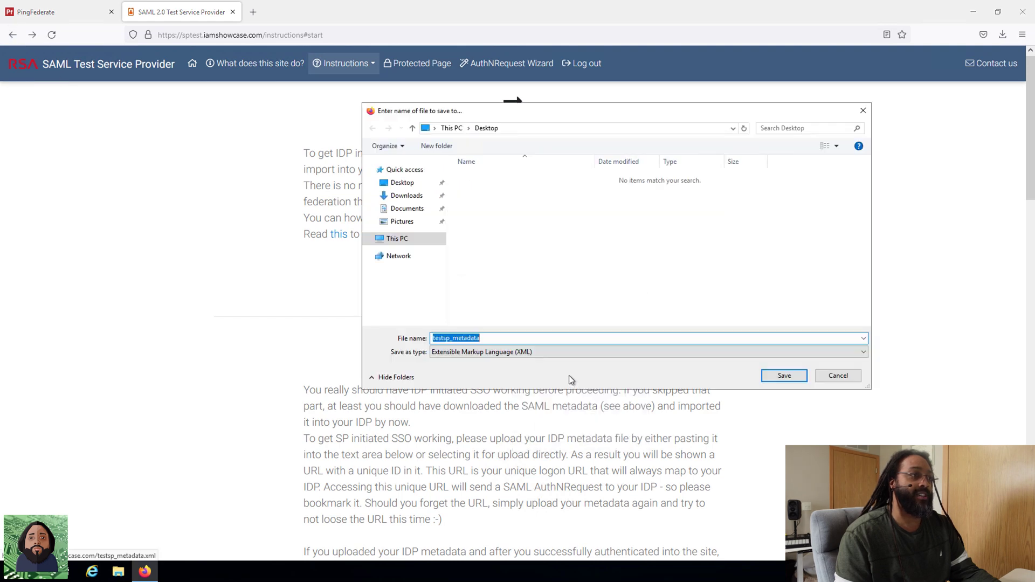
pyautogui.click(409, 185)
pyautogui.click(785, 376)
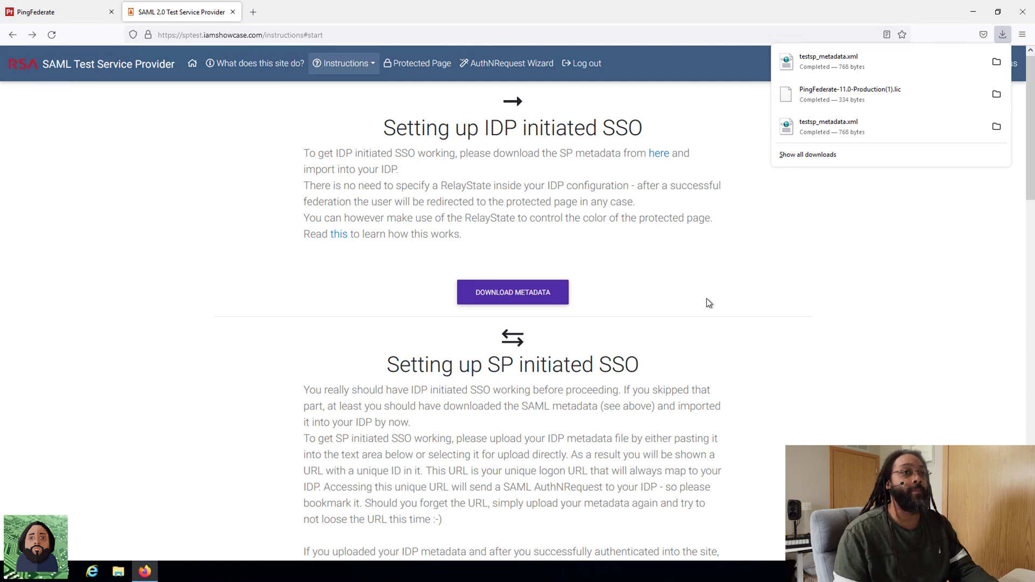
pyautogui.click(780, 242)
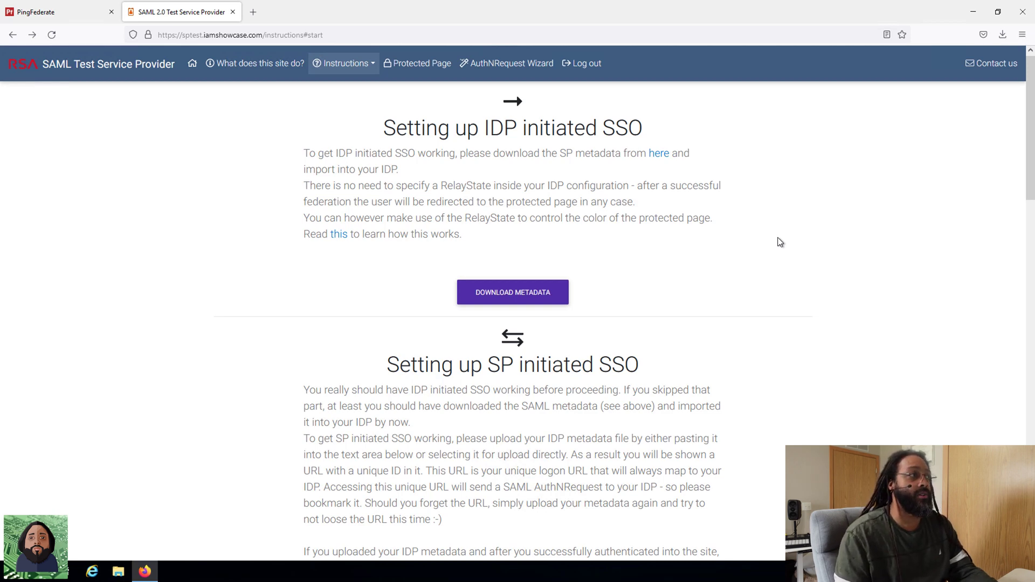
pyautogui.click(82, 19)
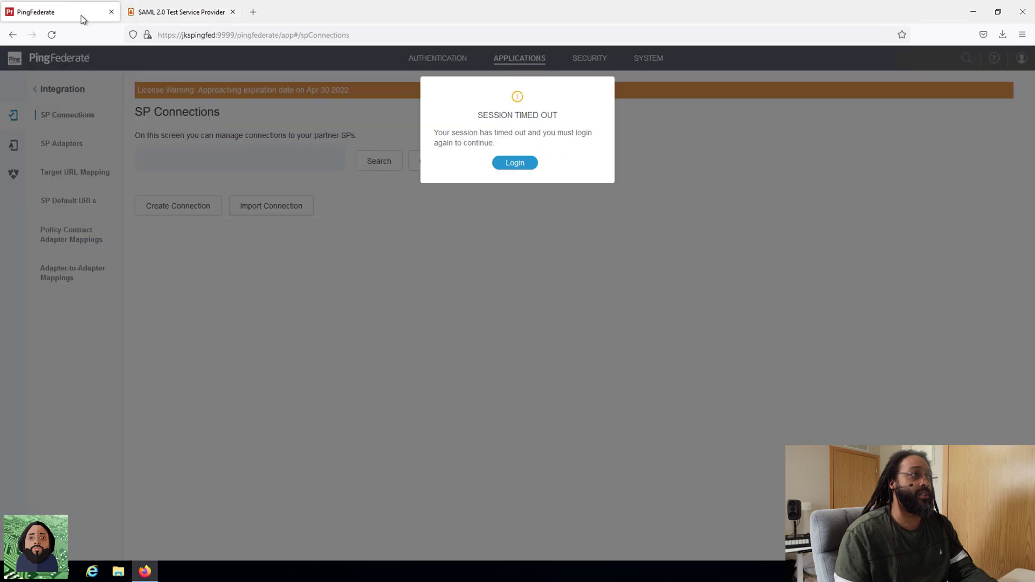
# Sign back into PingFederate as Administrator, retyping the password after the first attempt is rejected.
pyautogui.click(514, 164)
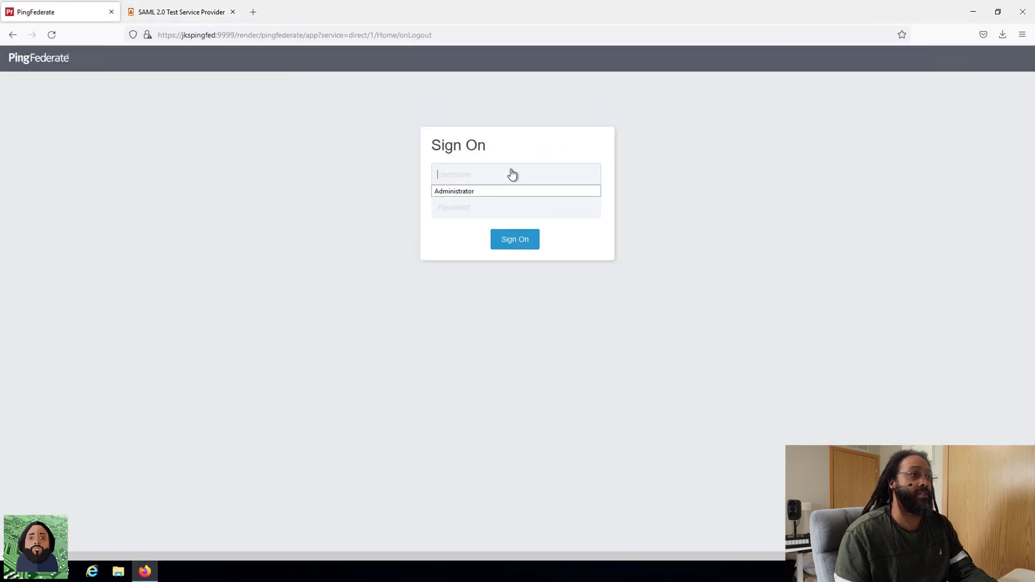
pyautogui.click(483, 192)
pyautogui.click(481, 206)
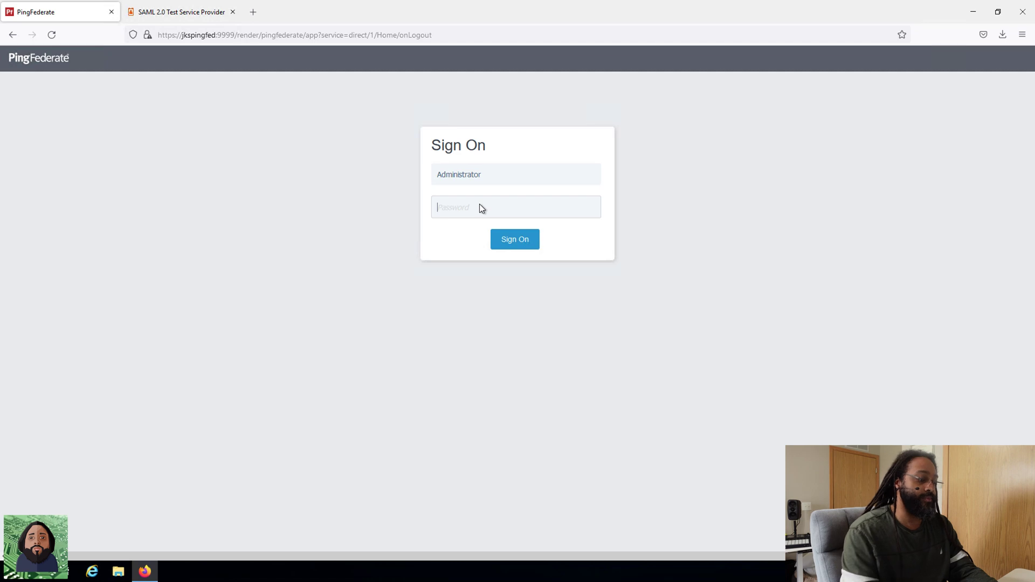
pyautogui.write('**')
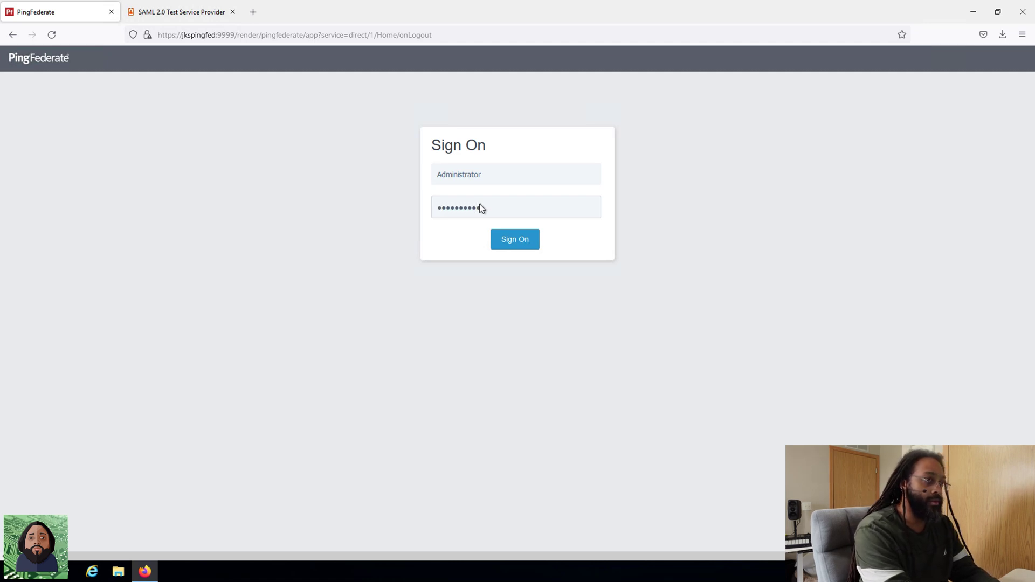
pyautogui.press('Return')
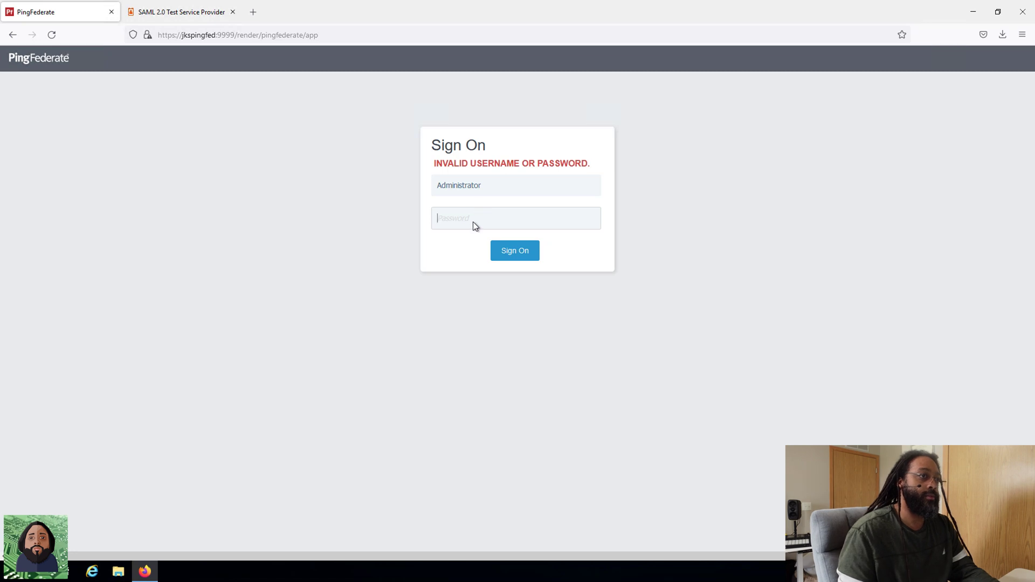
pyautogui.write('****')
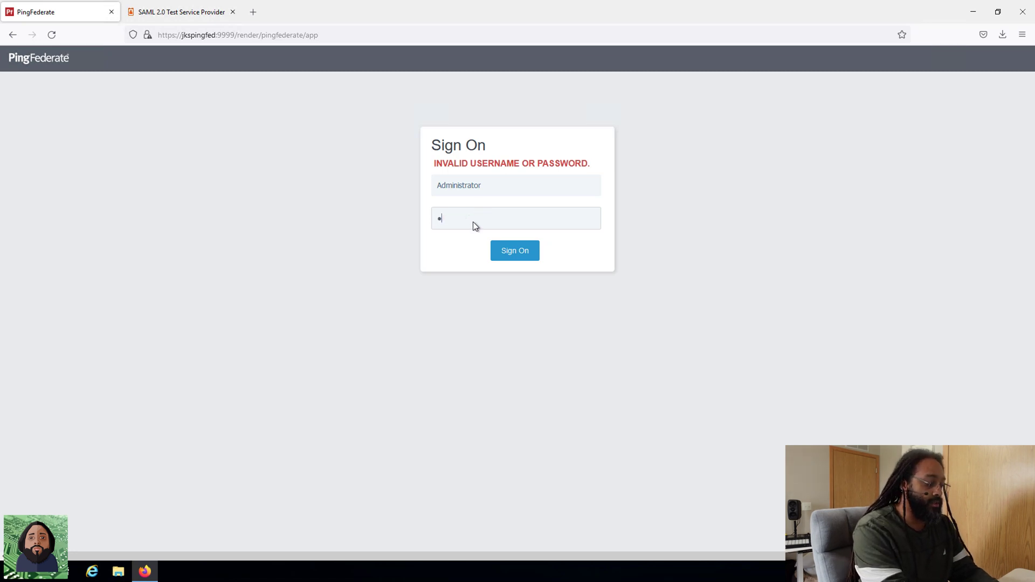
pyautogui.write('******')
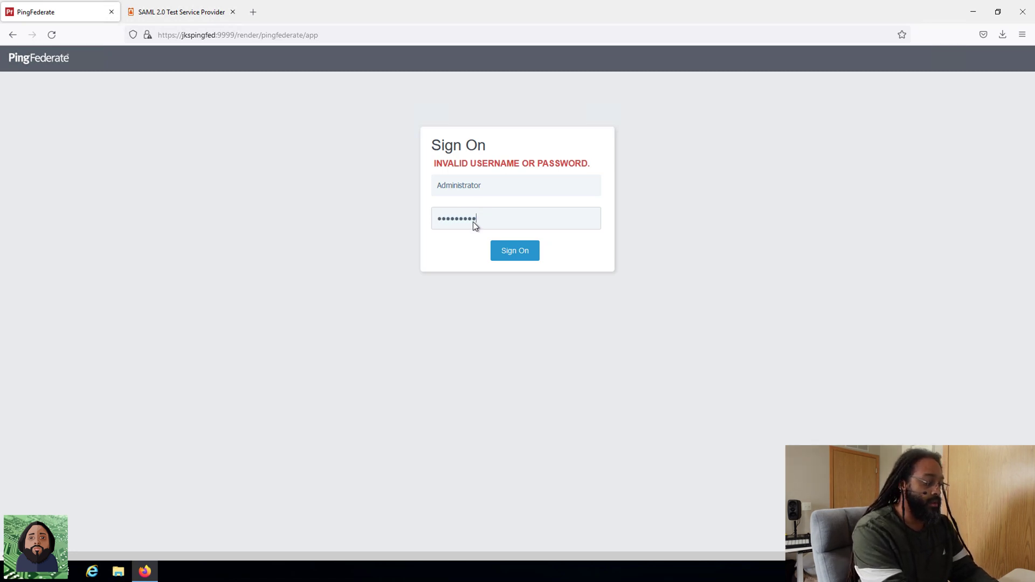
pyautogui.press('Return')
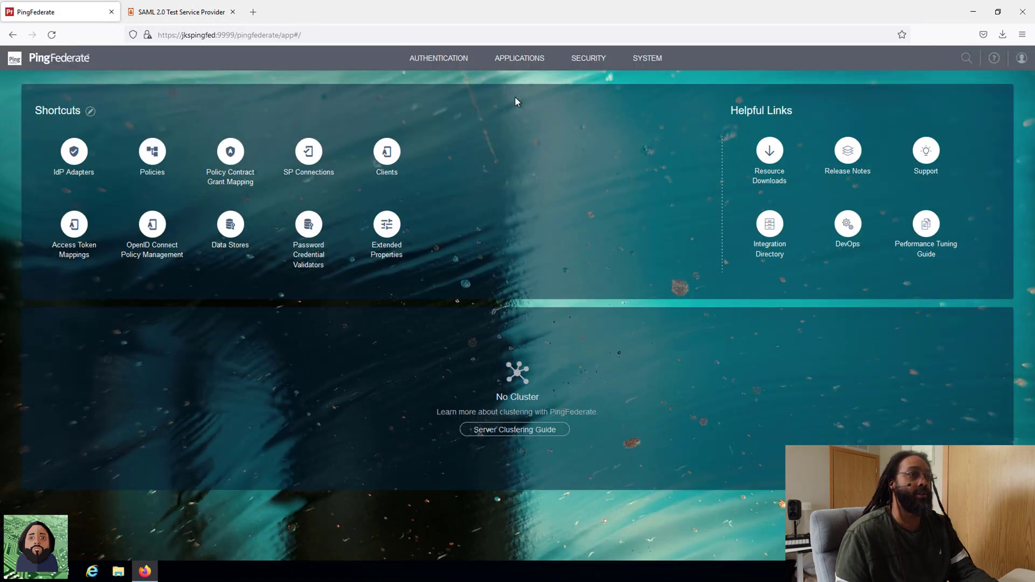
# Create a new SP connection without a template, using Browser SSO profiles.
pyautogui.click(524, 63)
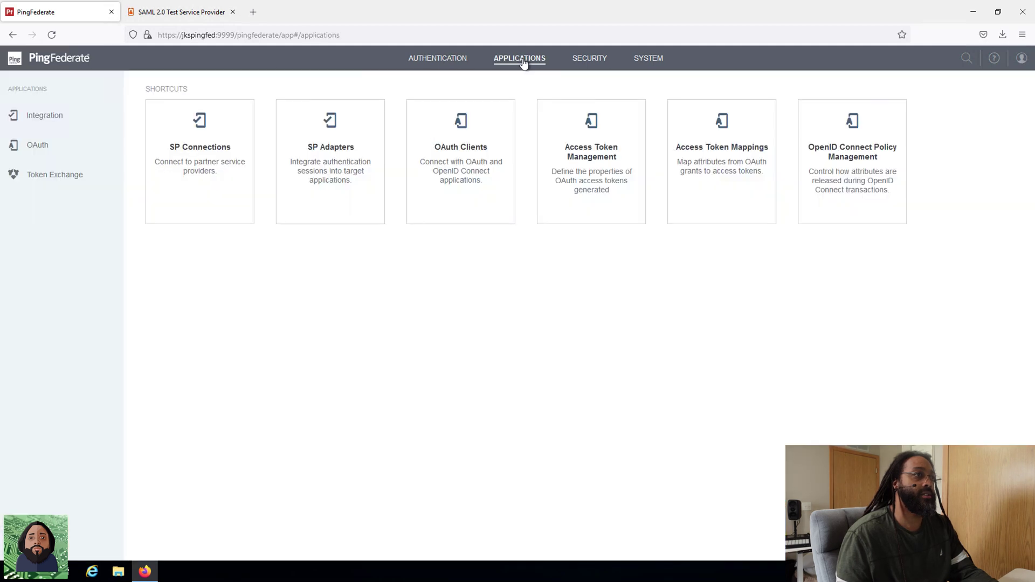
pyautogui.click(212, 154)
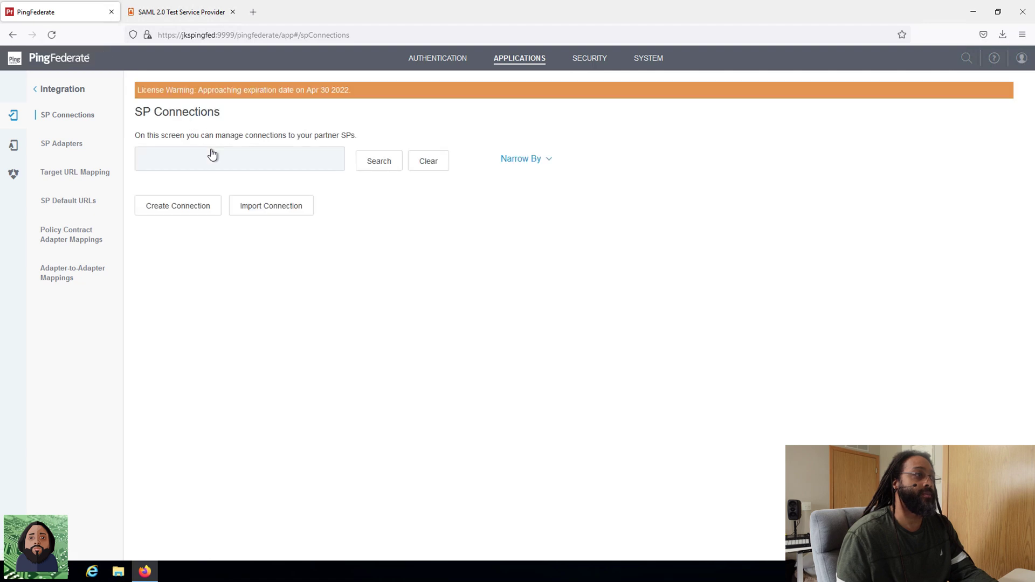
pyautogui.click(185, 214)
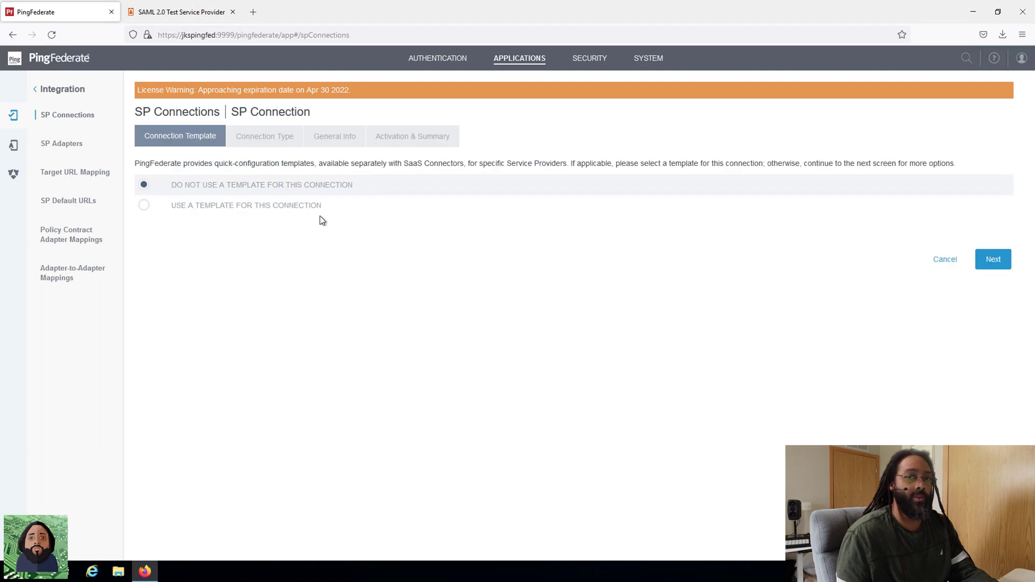
pyautogui.click(993, 268)
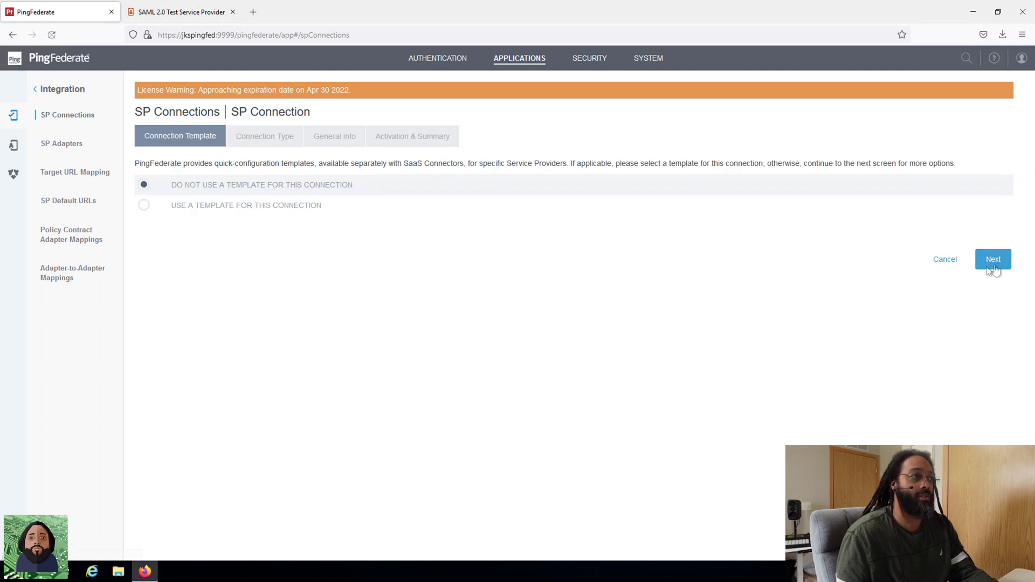
pyautogui.click(154, 209)
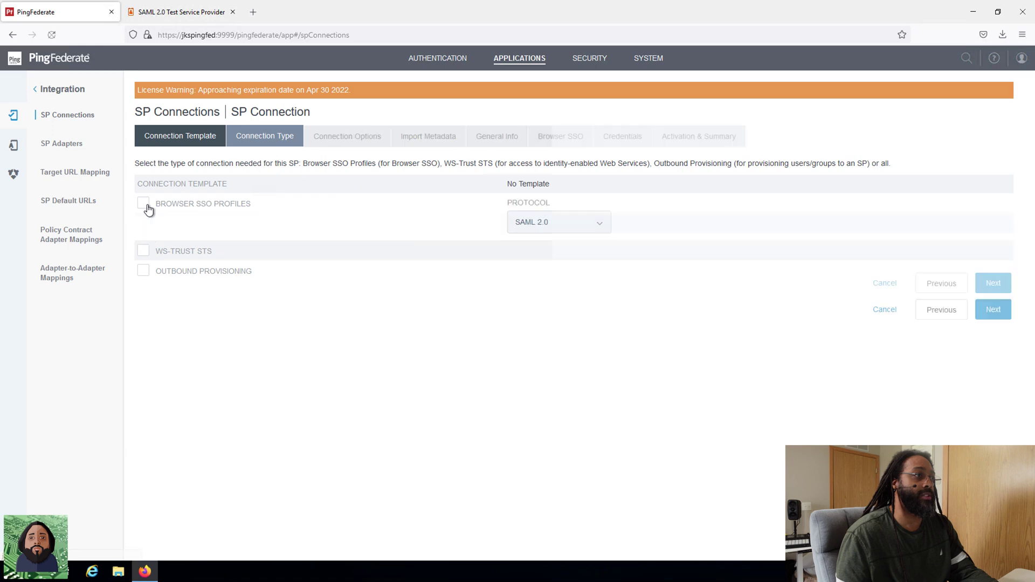
pyautogui.click(998, 319)
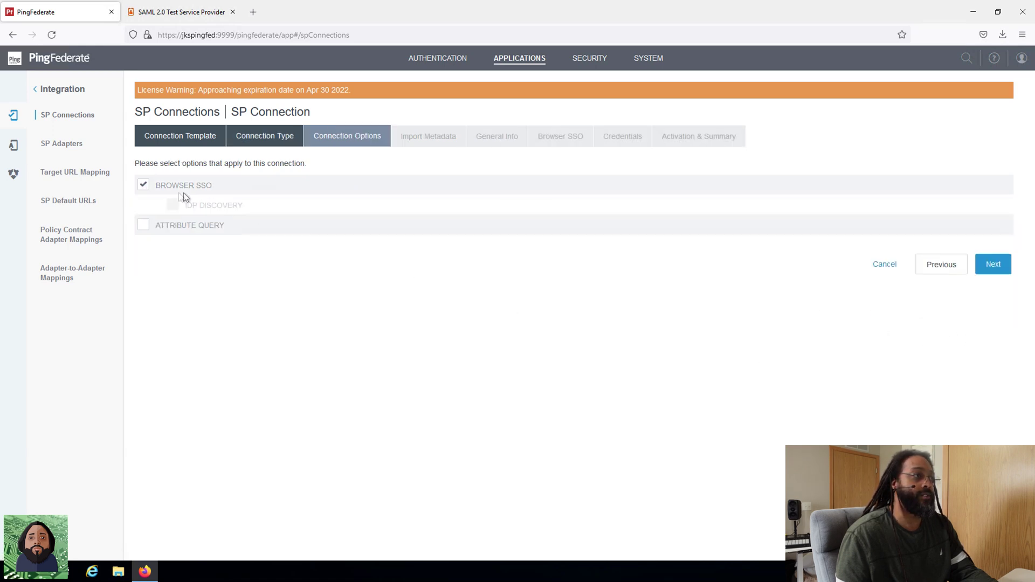
pyautogui.click(993, 267)
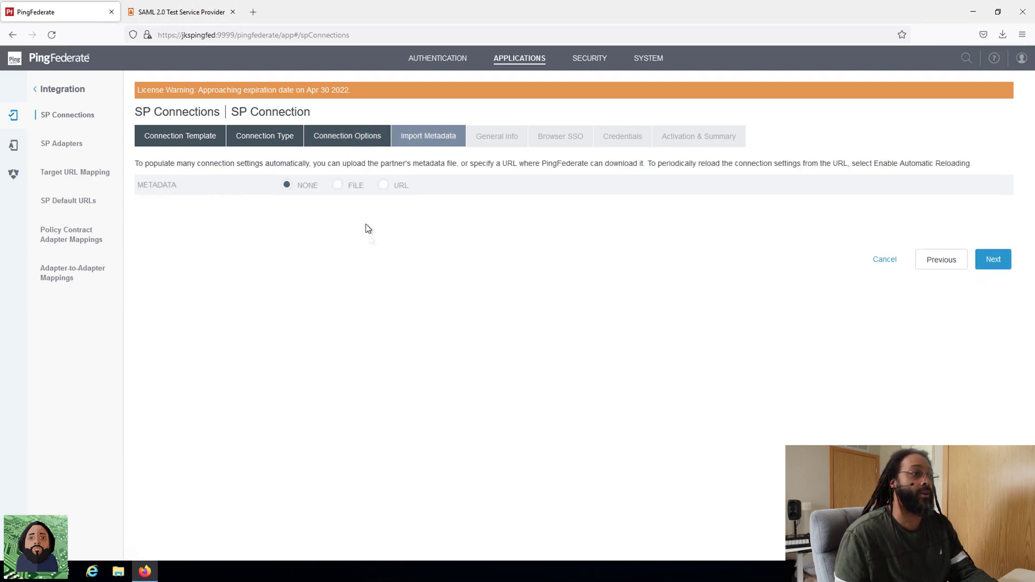
# Import testsp_metadata.xml from the Desktop and review the IAMShowcase metadata summary.
pyautogui.click(337, 189)
pyautogui.click(318, 209)
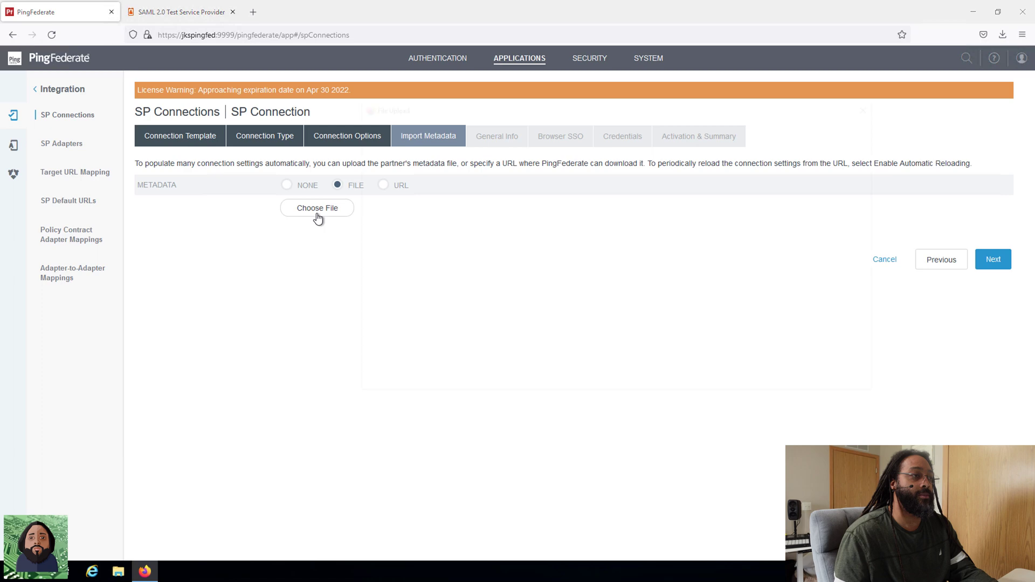
pyautogui.click(402, 183)
pyautogui.click(484, 180)
pyautogui.doubleClick(484, 180)
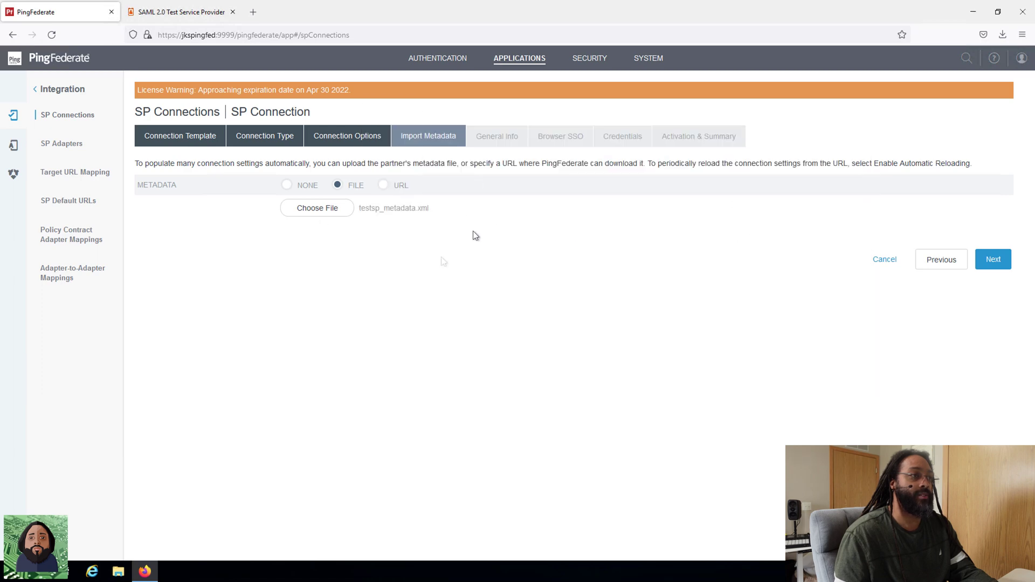
pyautogui.click(990, 266)
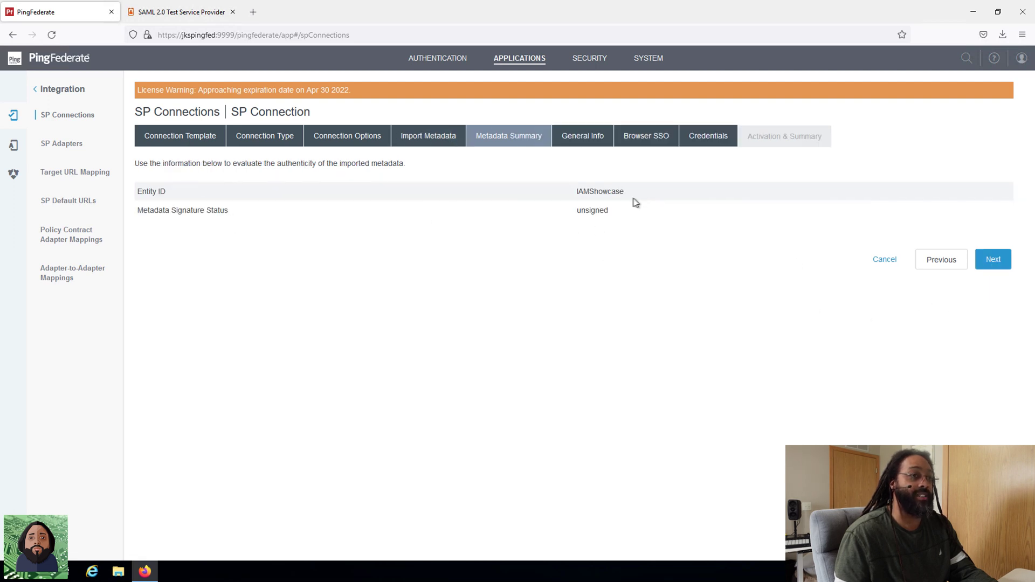
pyautogui.click(1005, 268)
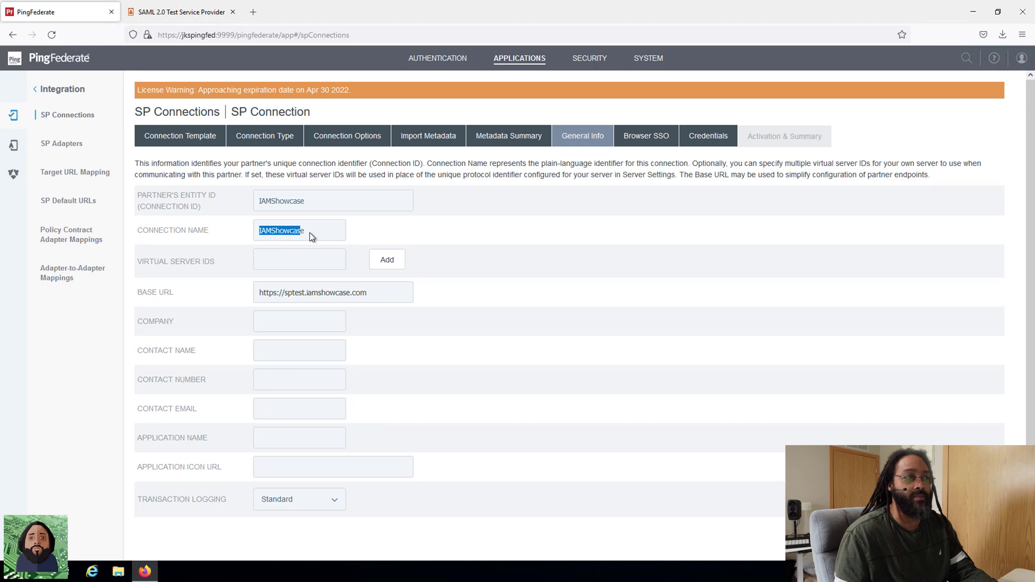
pyautogui.click(308, 231)
pyautogui.moveTo(305, 232); pyautogui.dragTo(269, 236)
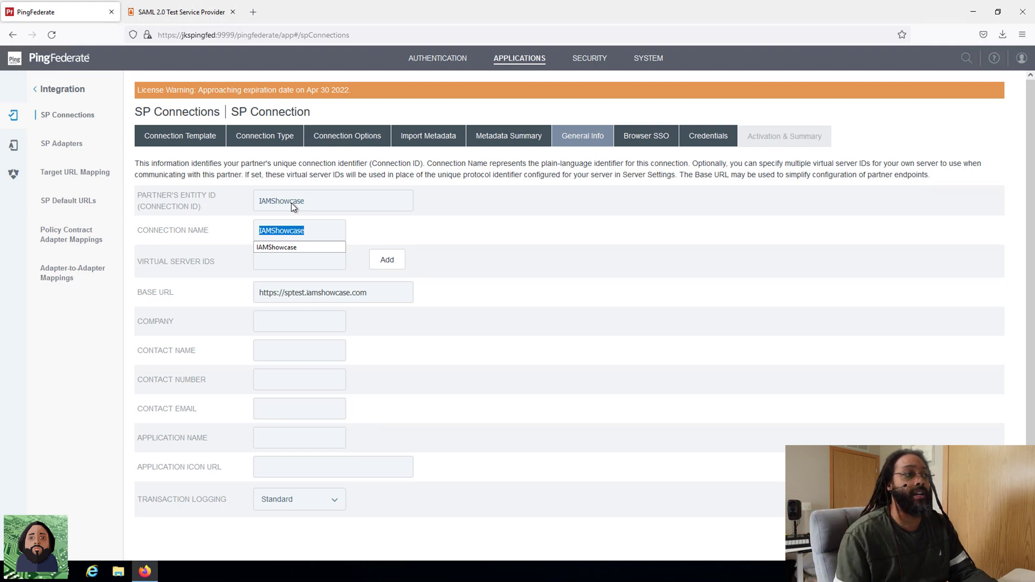
pyautogui.press('Escape')
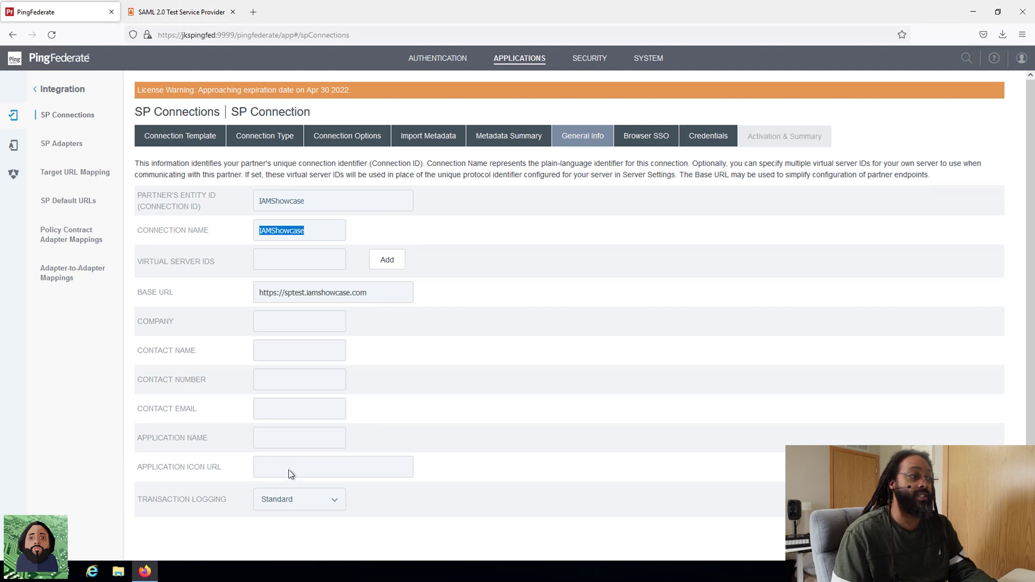
pyautogui.click(390, 320)
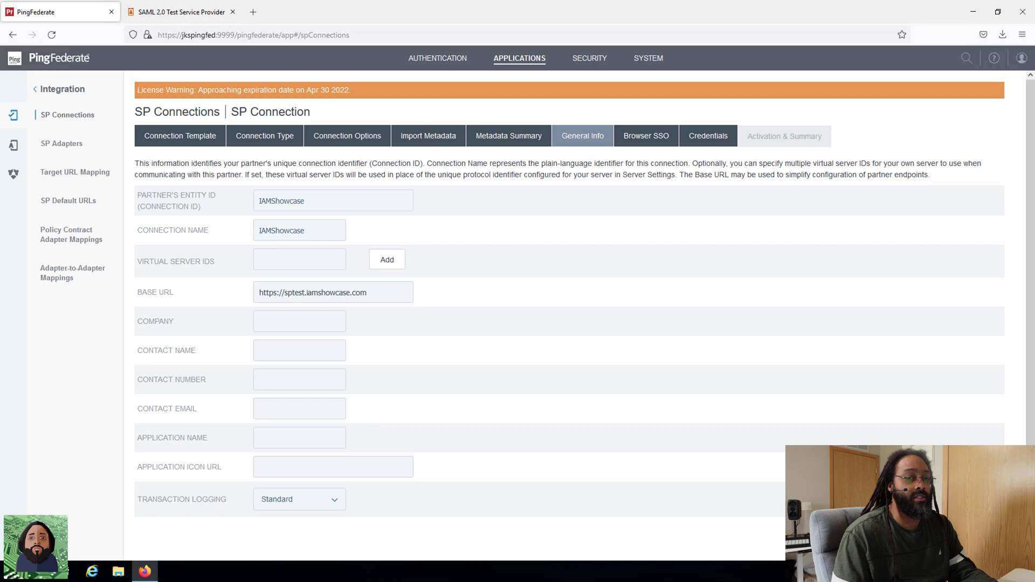
pyautogui.press('Return')
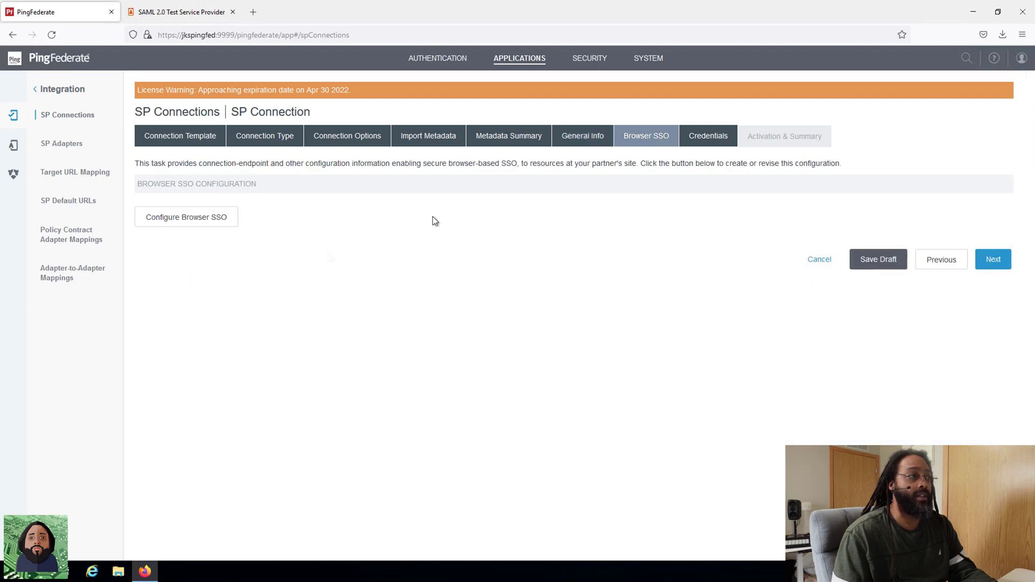
# Enable the IdP-initiated SSO profile, keeping the default 5-minute assertion lifetimes.
pyautogui.click(208, 223)
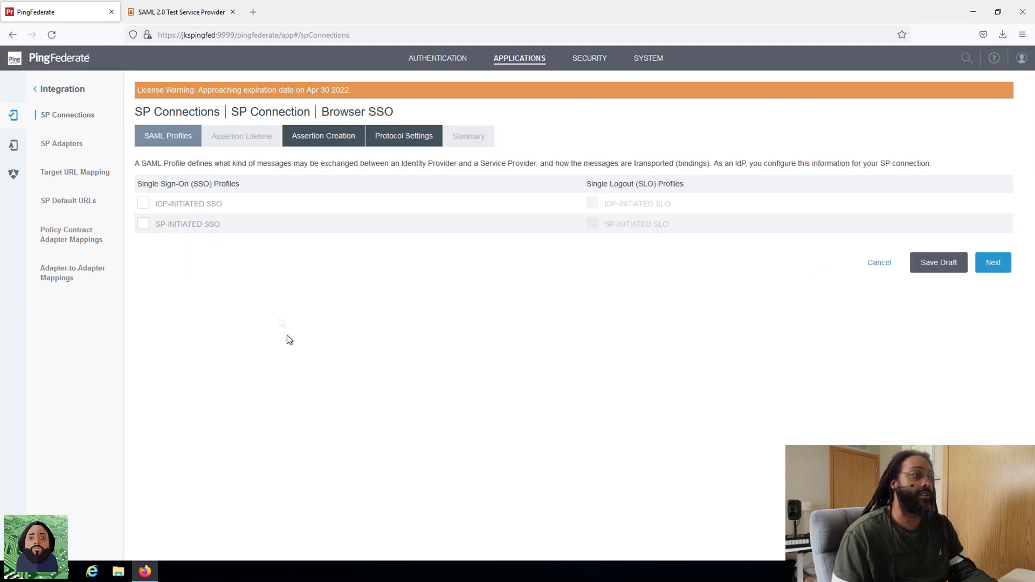
pyautogui.click(144, 204)
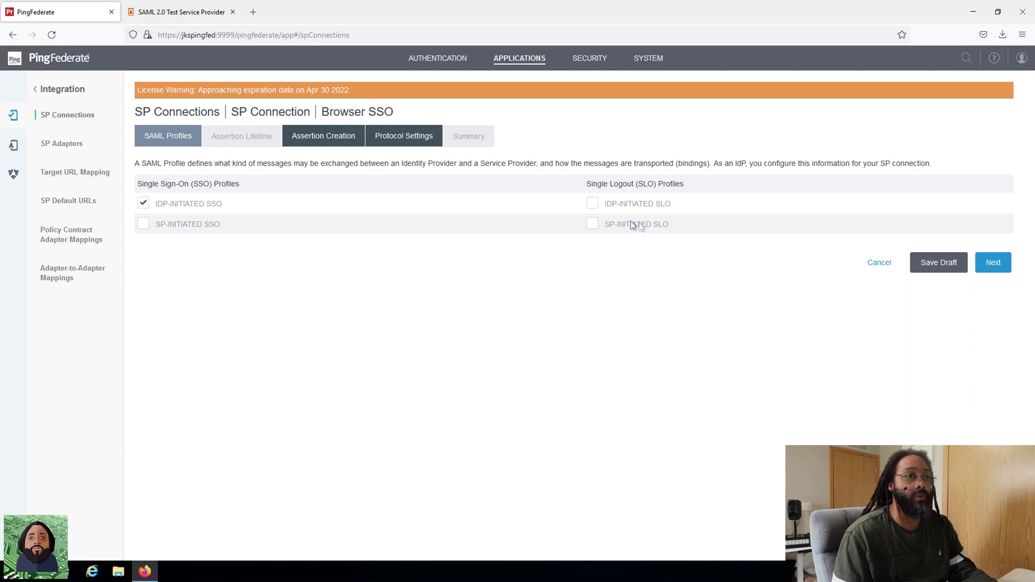
pyautogui.click(993, 264)
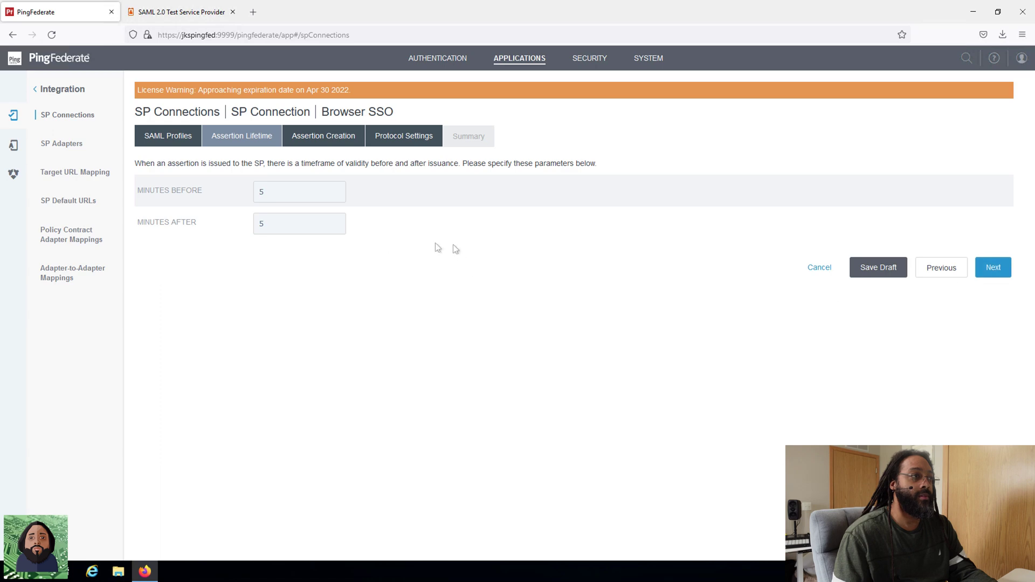
pyautogui.click(994, 268)
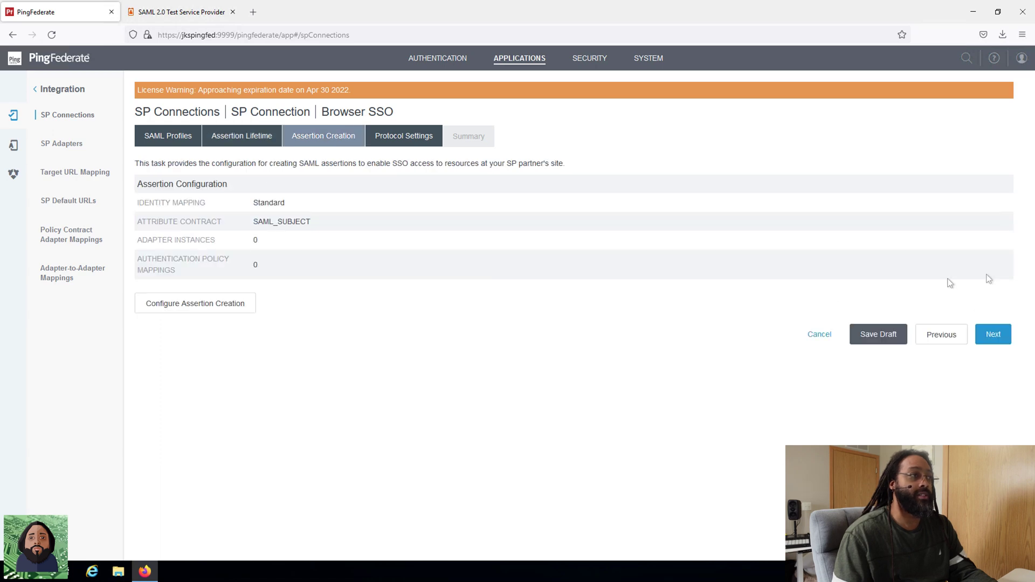
pyautogui.click(205, 313)
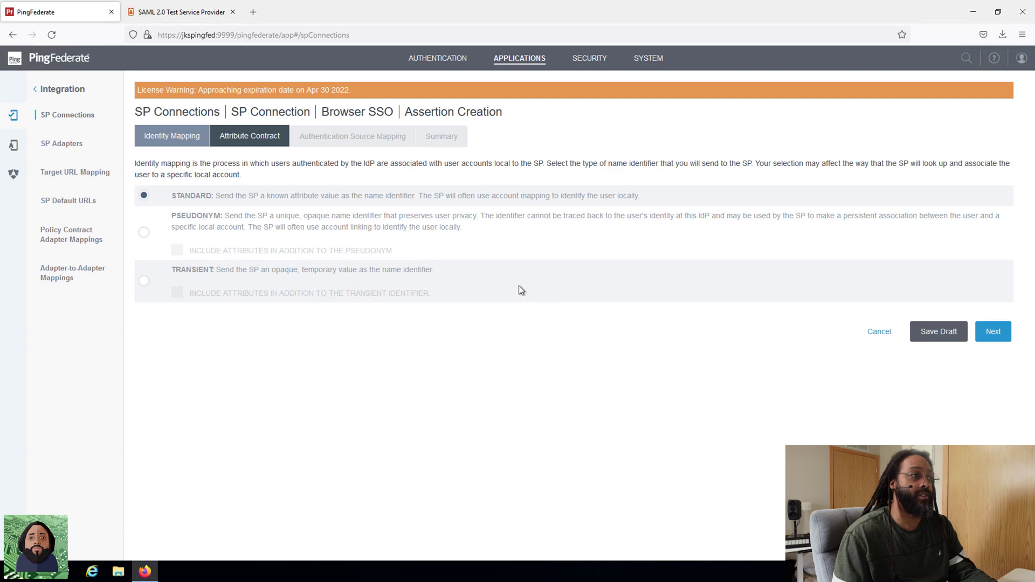
# Keep Standard identity mapping, set attribute name format to unspecified, and add firstname.
pyautogui.click(994, 331)
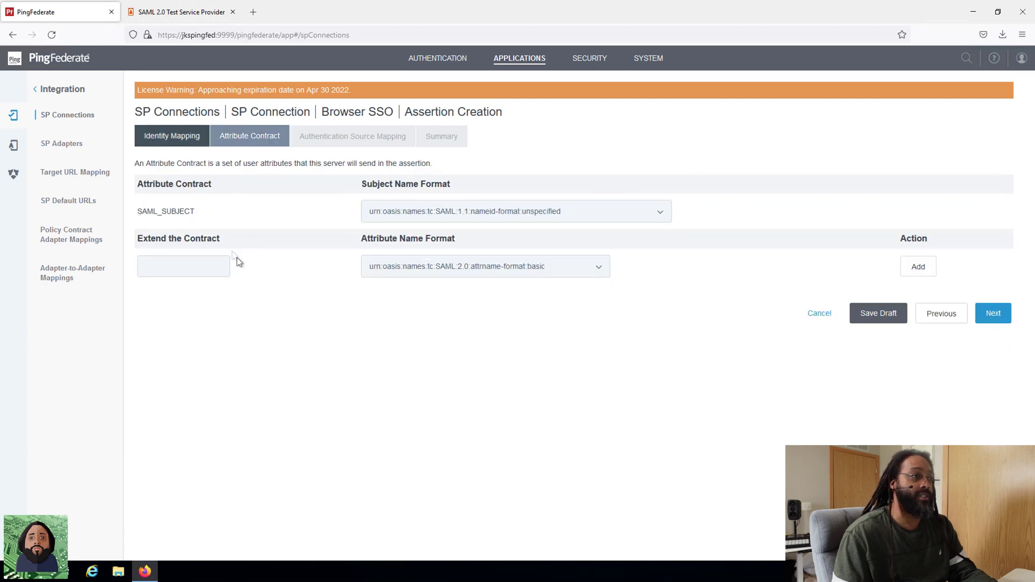
pyautogui.click(555, 274)
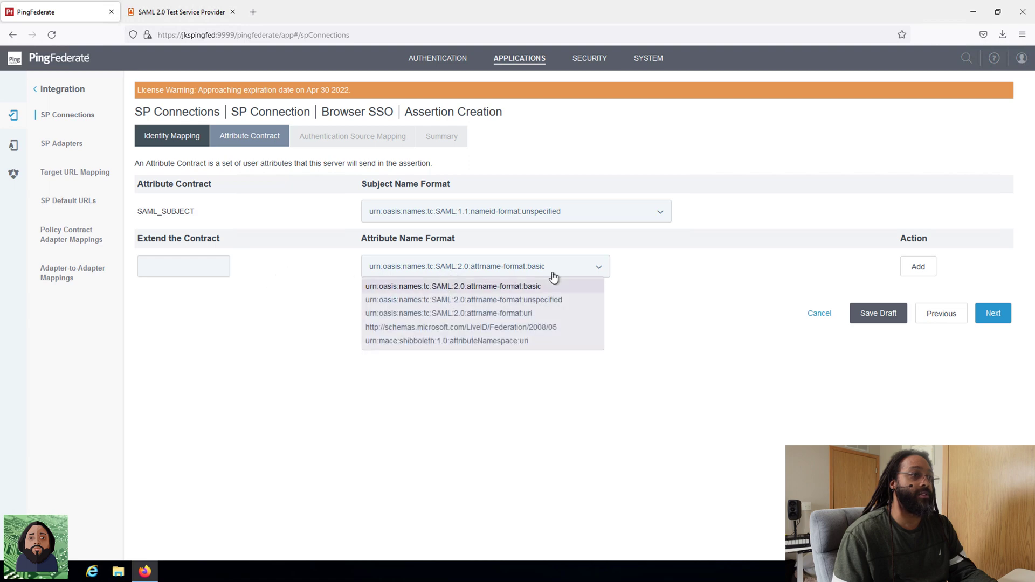
pyautogui.click(540, 300)
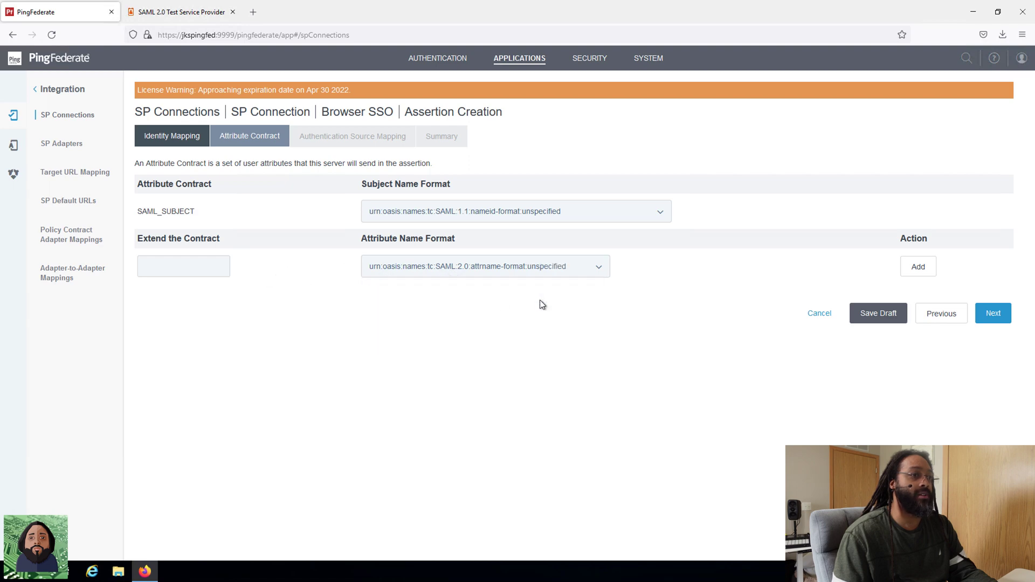
pyautogui.click(164, 266)
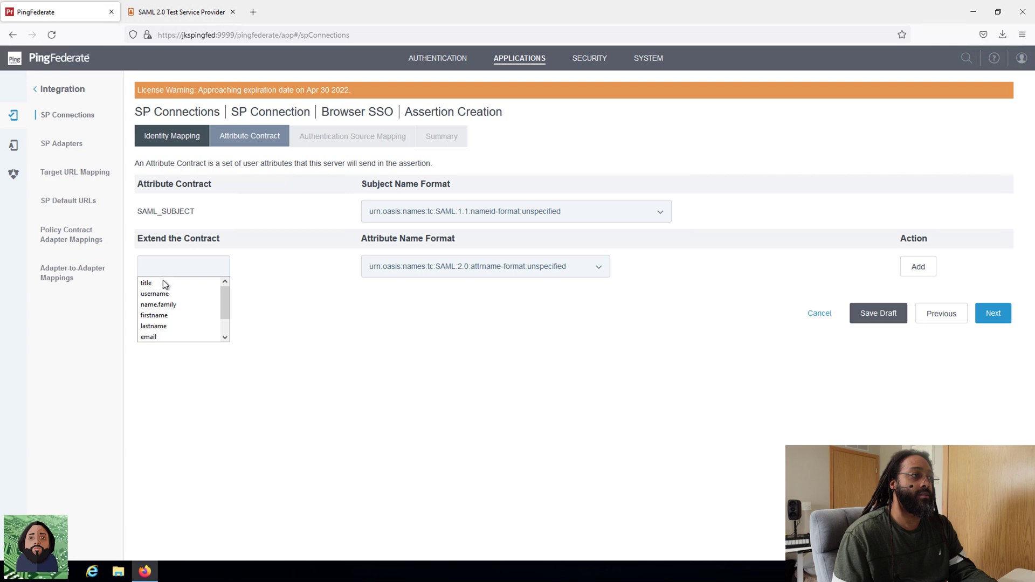
pyautogui.click(163, 316)
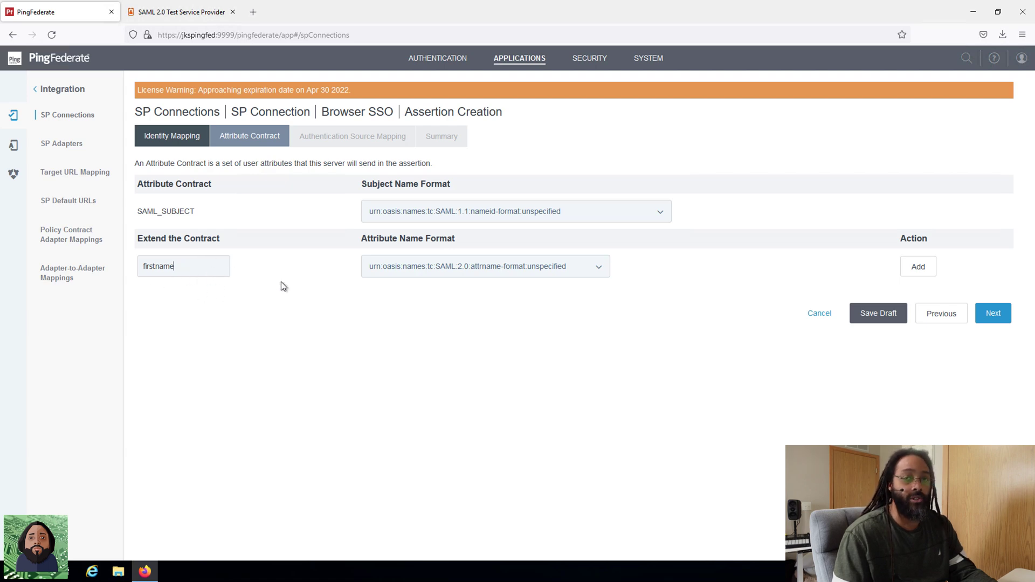
pyautogui.click(919, 268)
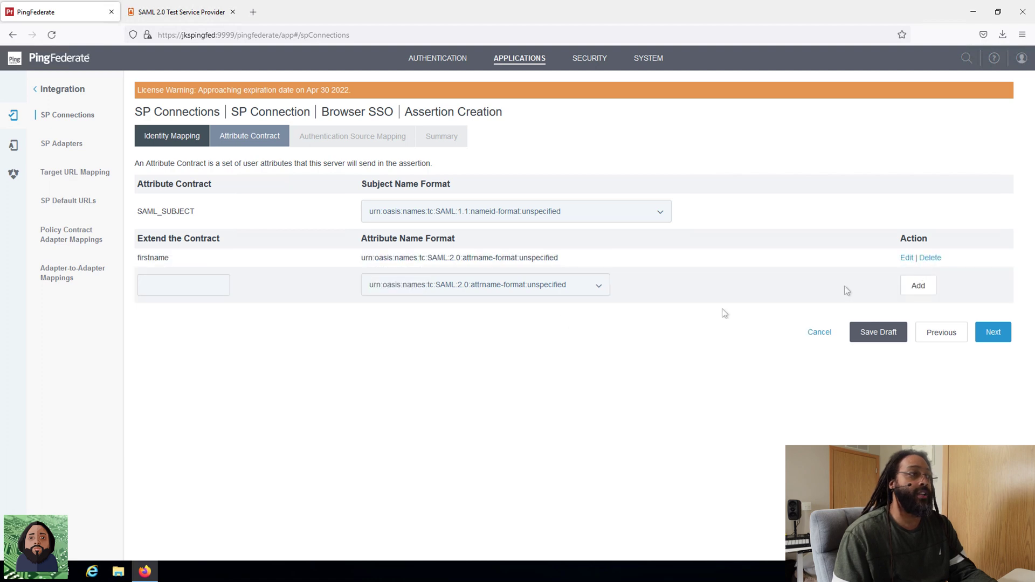
# Add lastname, title and email to the attribute contract.
pyautogui.click(188, 289)
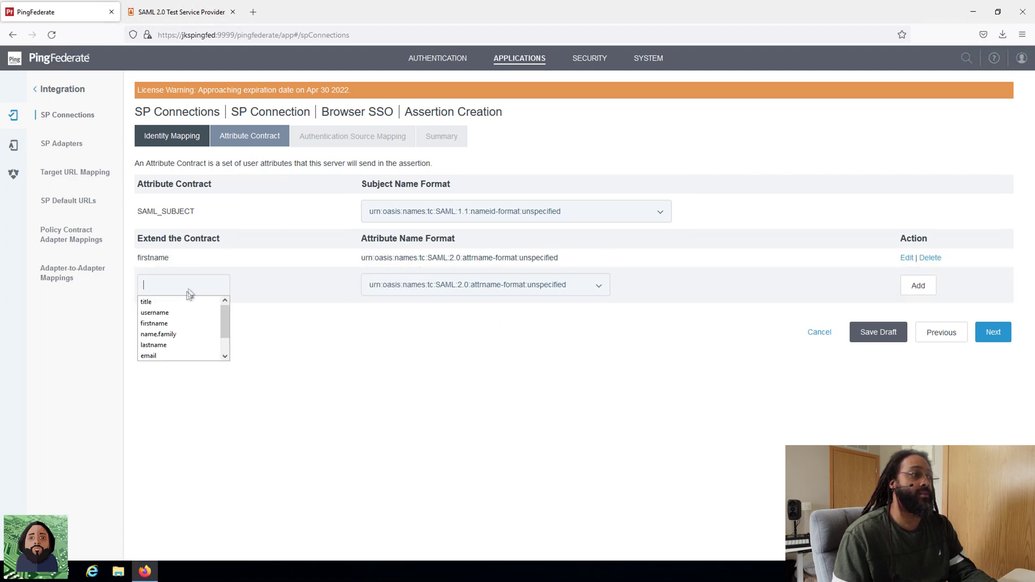
pyautogui.click(172, 344)
pyautogui.click(916, 289)
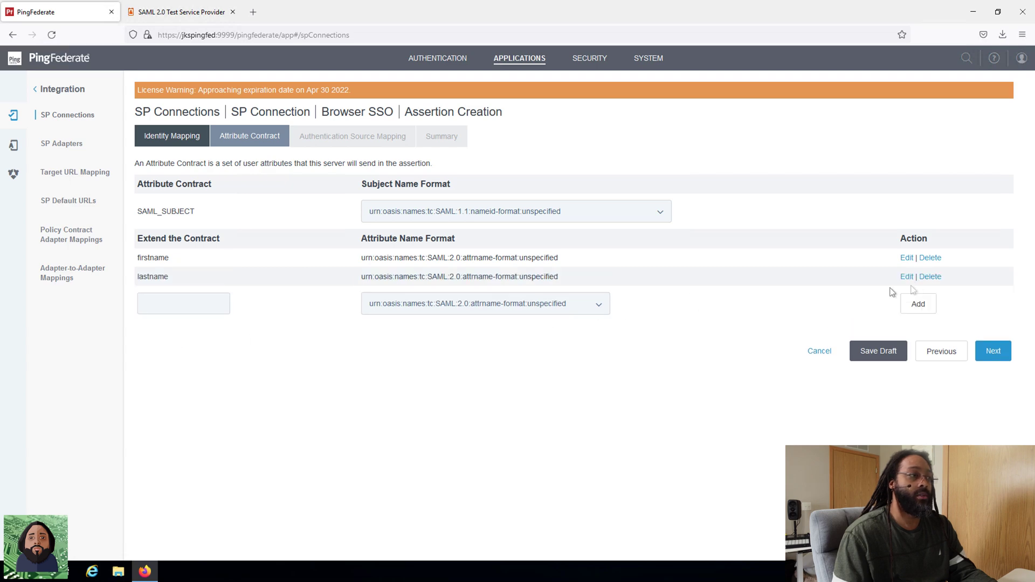
pyautogui.click(199, 307)
pyautogui.click(176, 322)
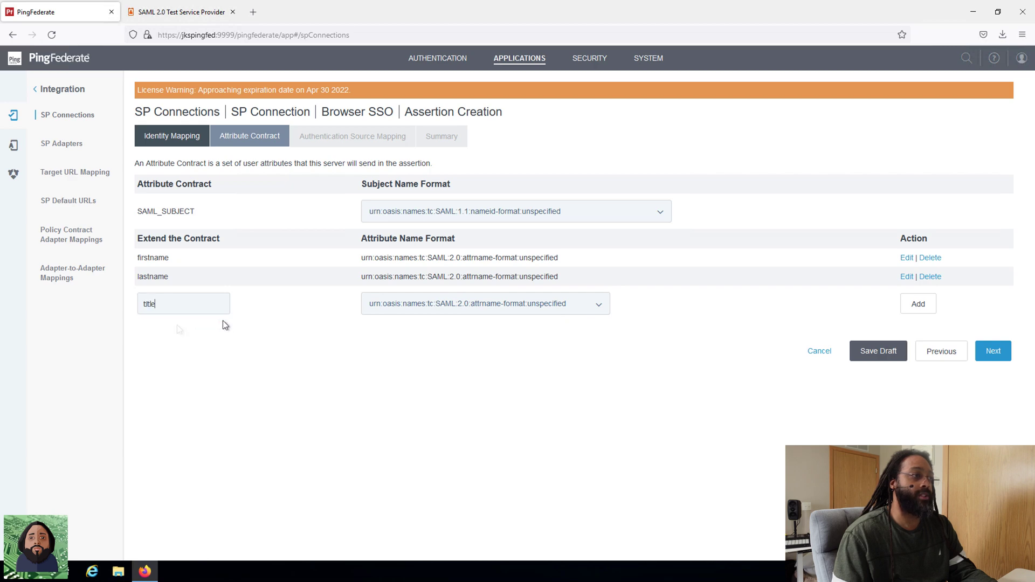
pyautogui.click(918, 304)
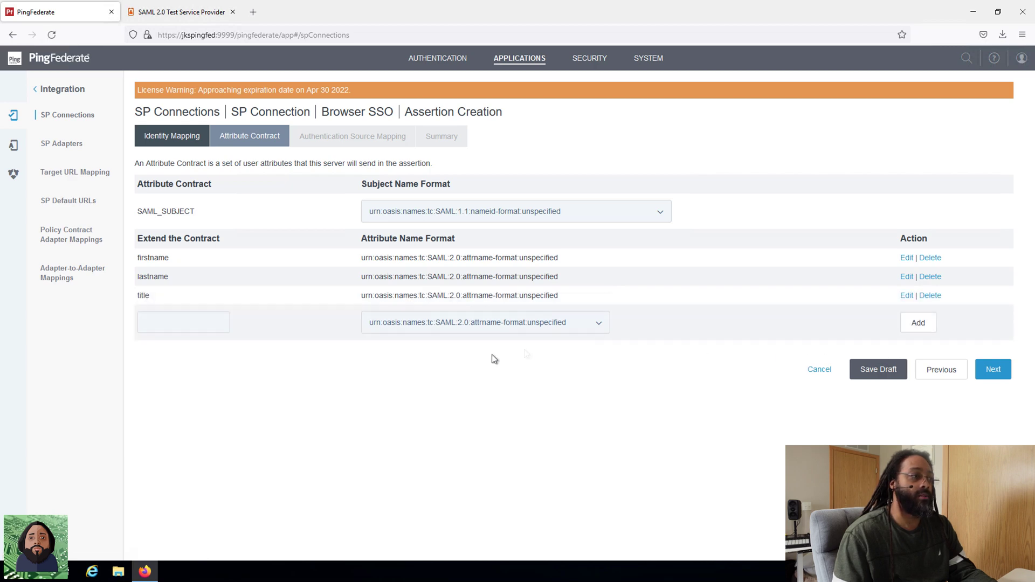
pyautogui.click(199, 322)
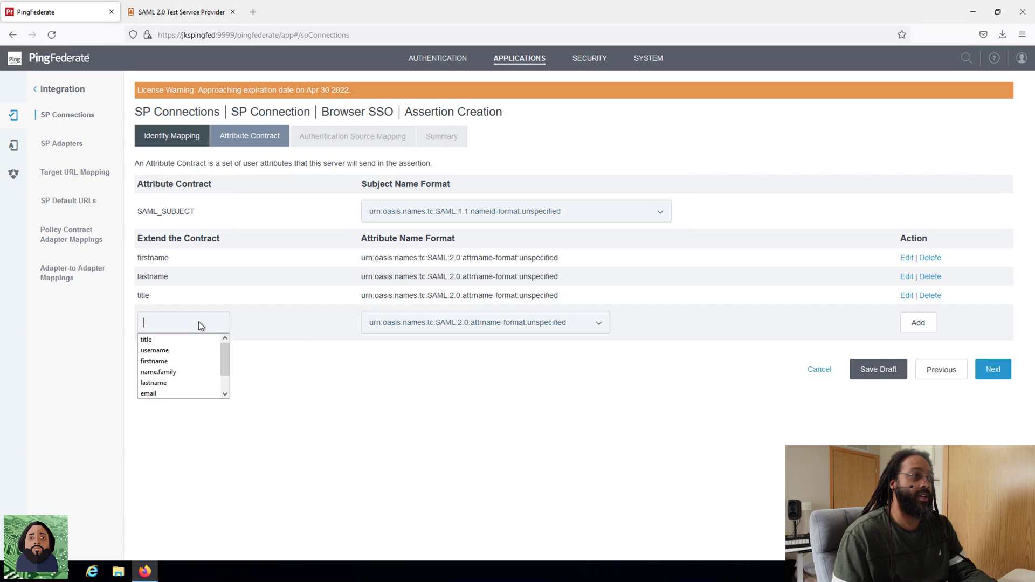
pyautogui.click(168, 393)
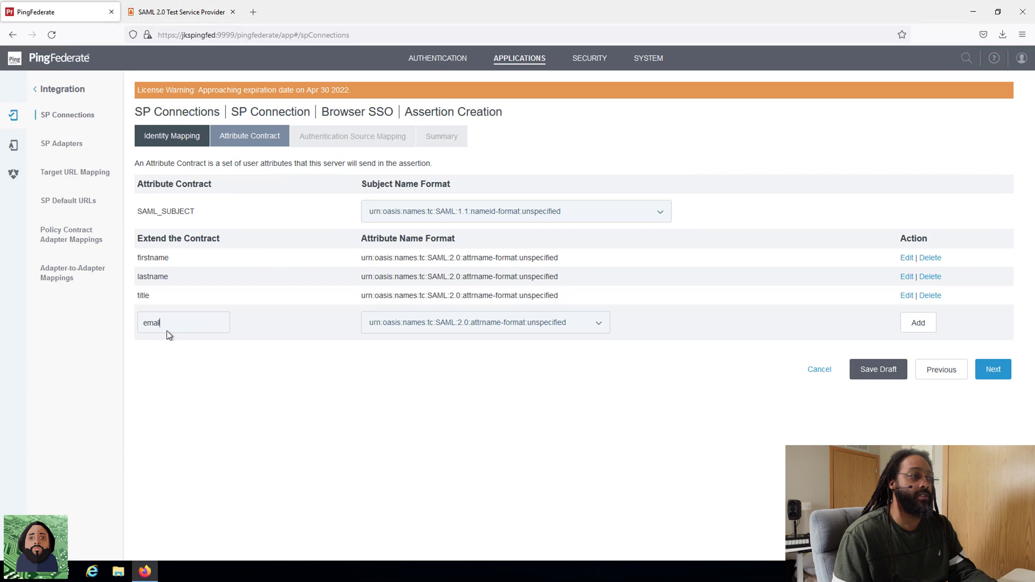
pyautogui.click(922, 326)
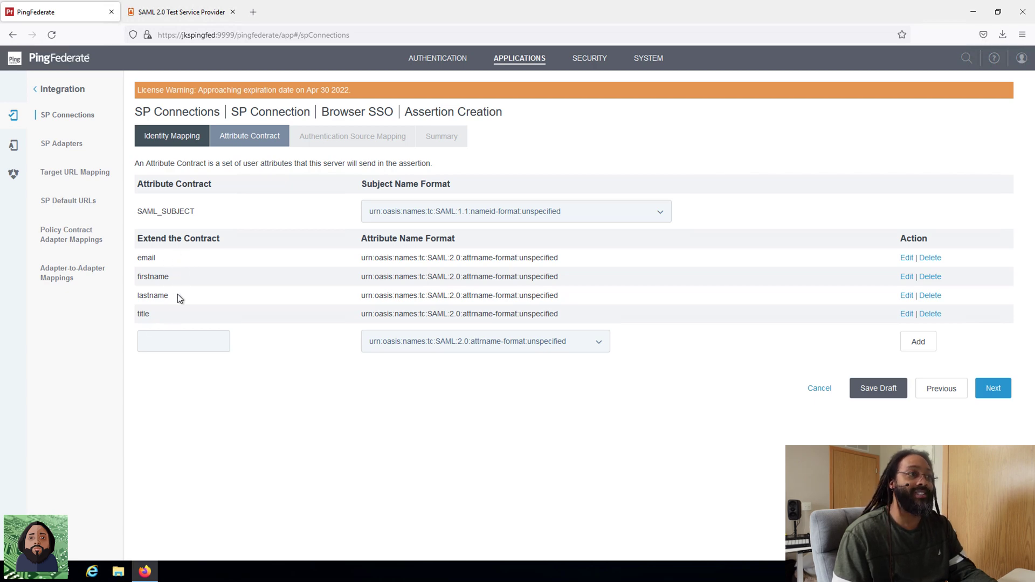
pyautogui.click(991, 394)
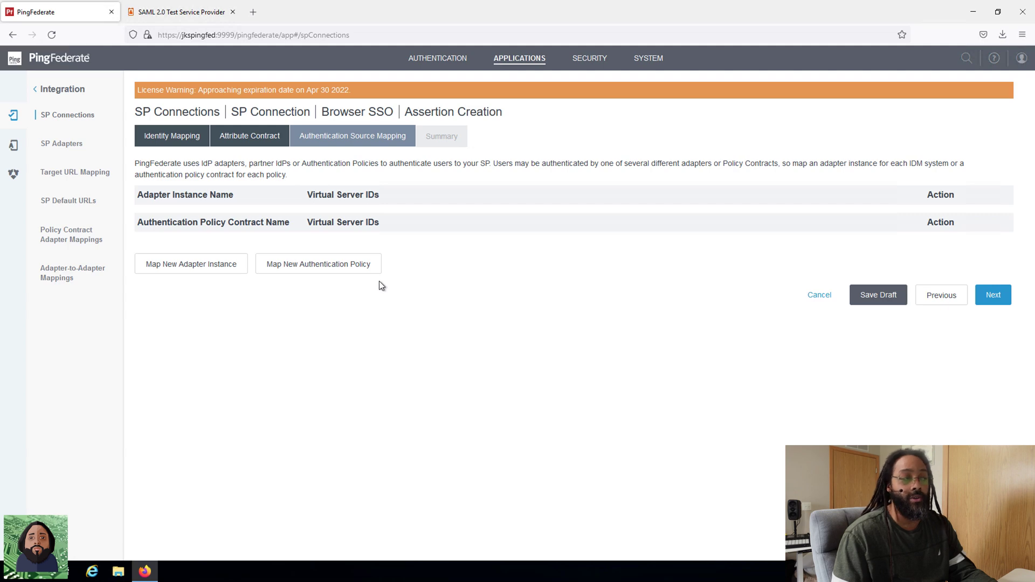
# Map the BasicWebForm adapter instance, keeping 'Use only the adapter contract values'.
pyautogui.click(187, 272)
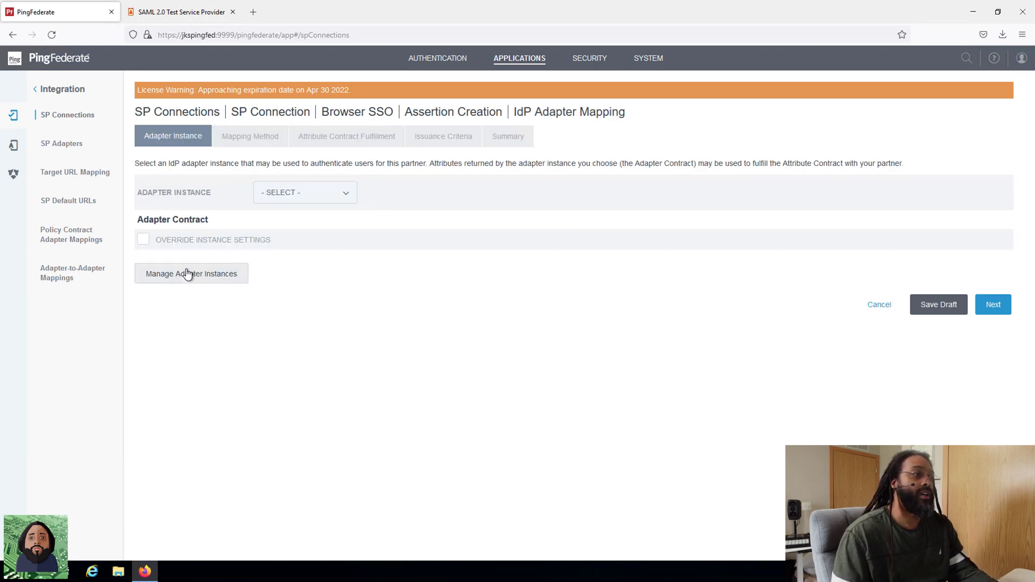
pyautogui.click(310, 200)
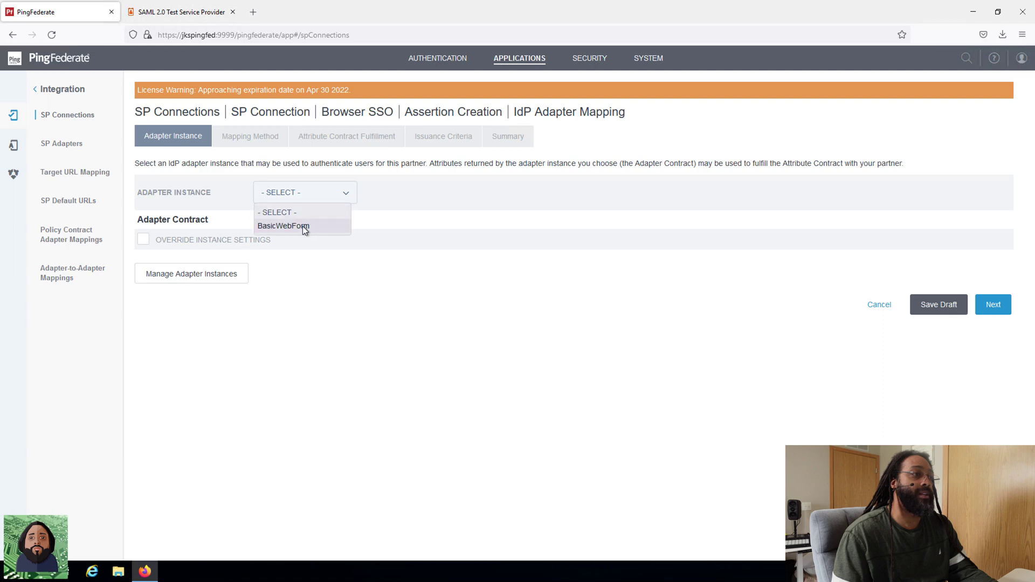
pyautogui.click(303, 225)
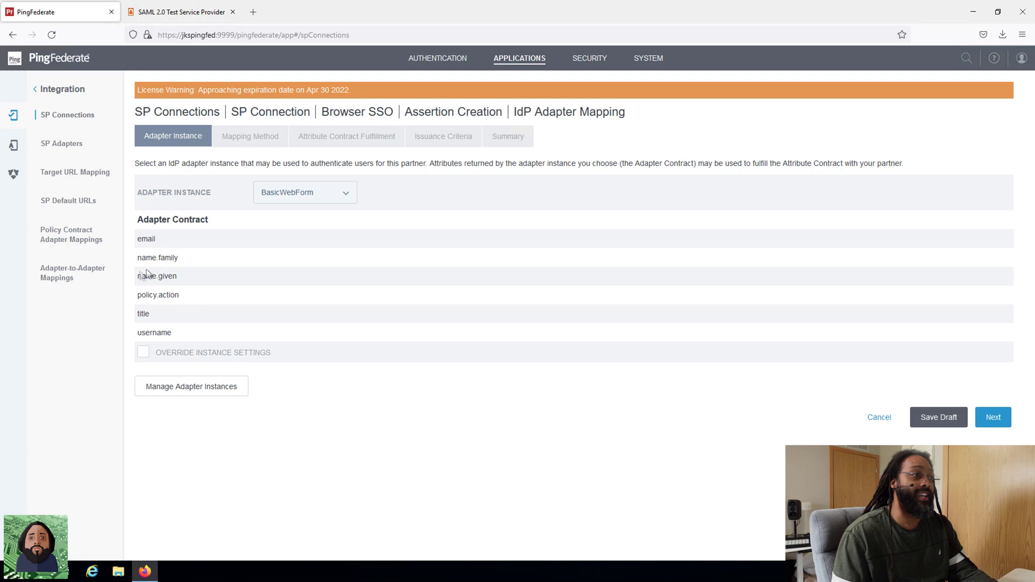
pyautogui.click(990, 423)
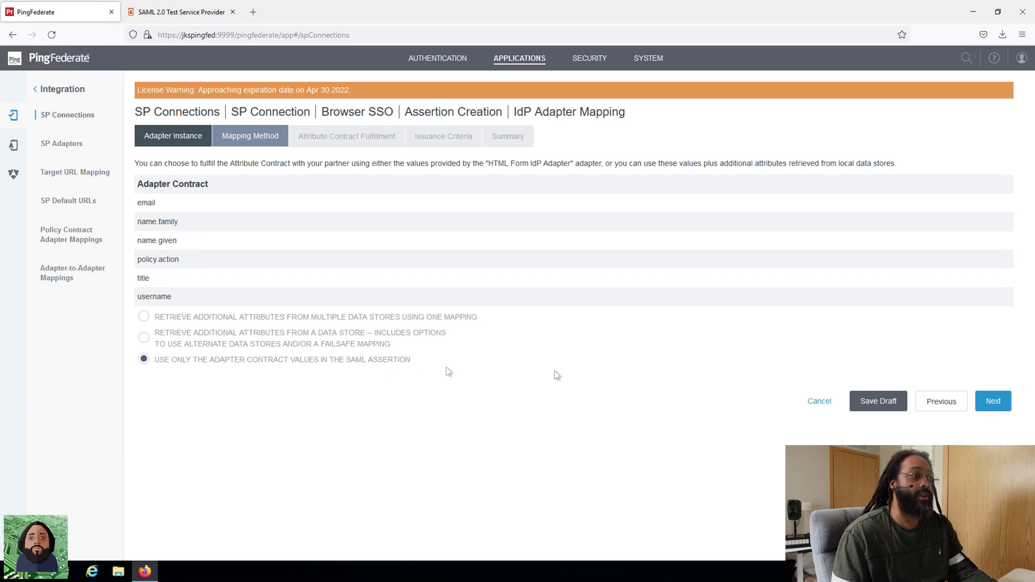
pyautogui.click(993, 410)
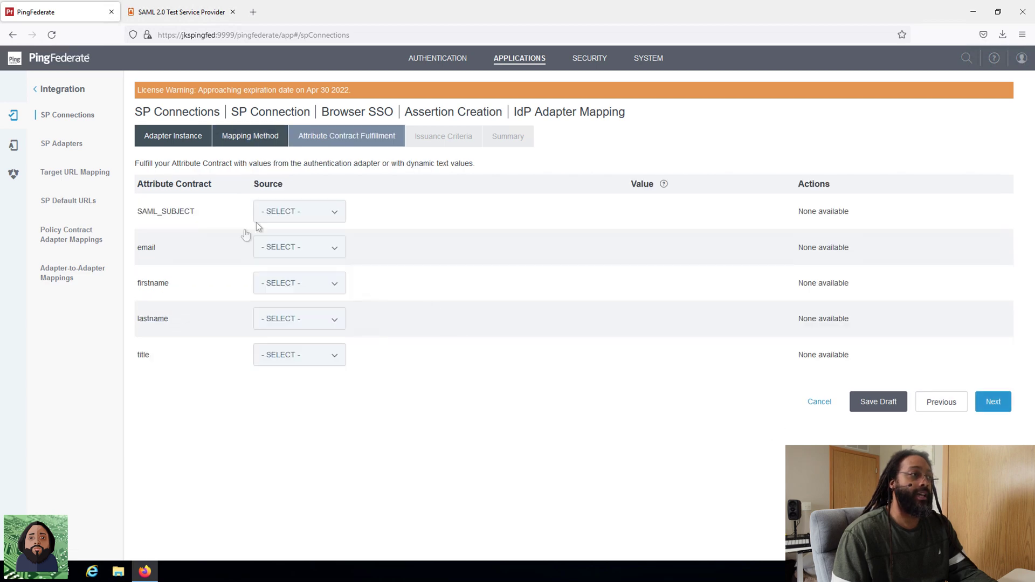
# Map SAML_SUBJECT to the adapter's username.
pyautogui.click(328, 216)
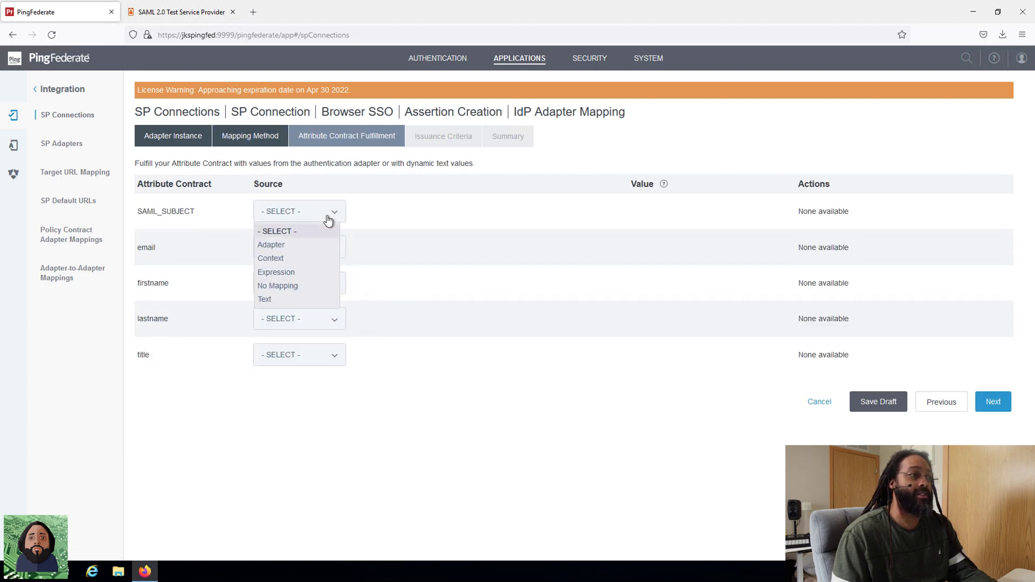
pyautogui.click(293, 246)
pyautogui.click(585, 214)
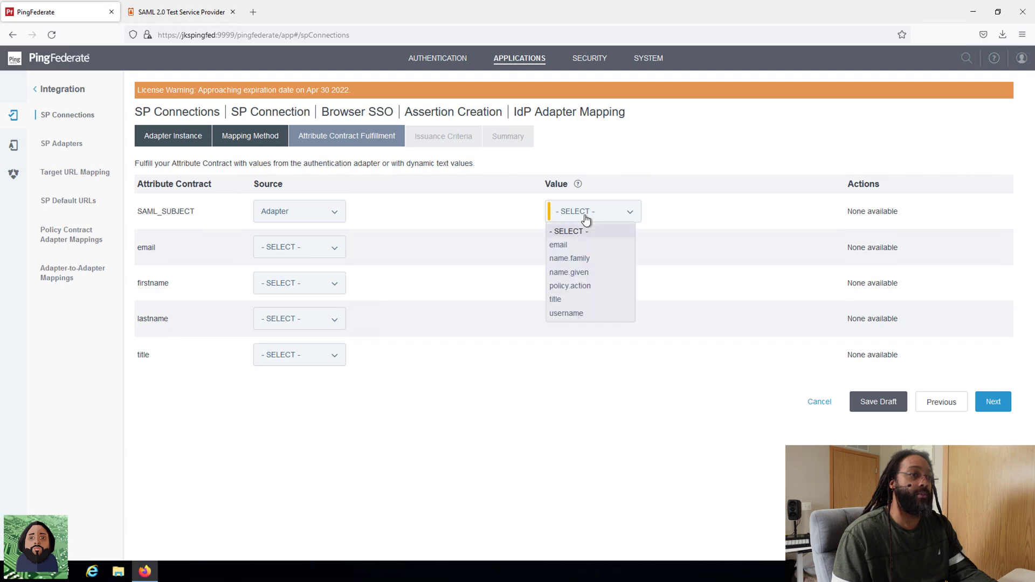
pyautogui.click(571, 314)
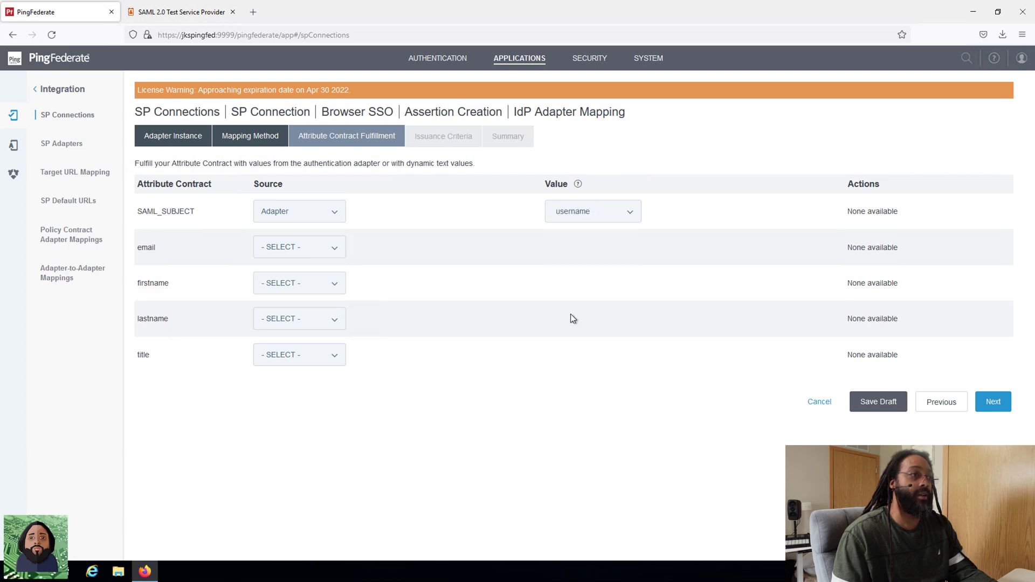
# Map email to the adapter's email attribute.
pyautogui.click(294, 248)
pyautogui.click(286, 281)
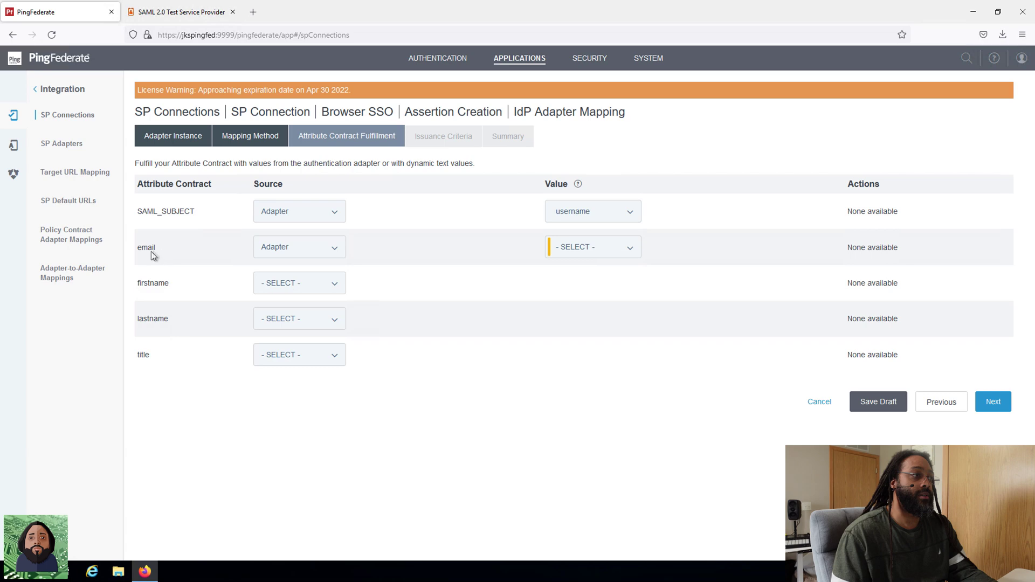
pyautogui.click(593, 254)
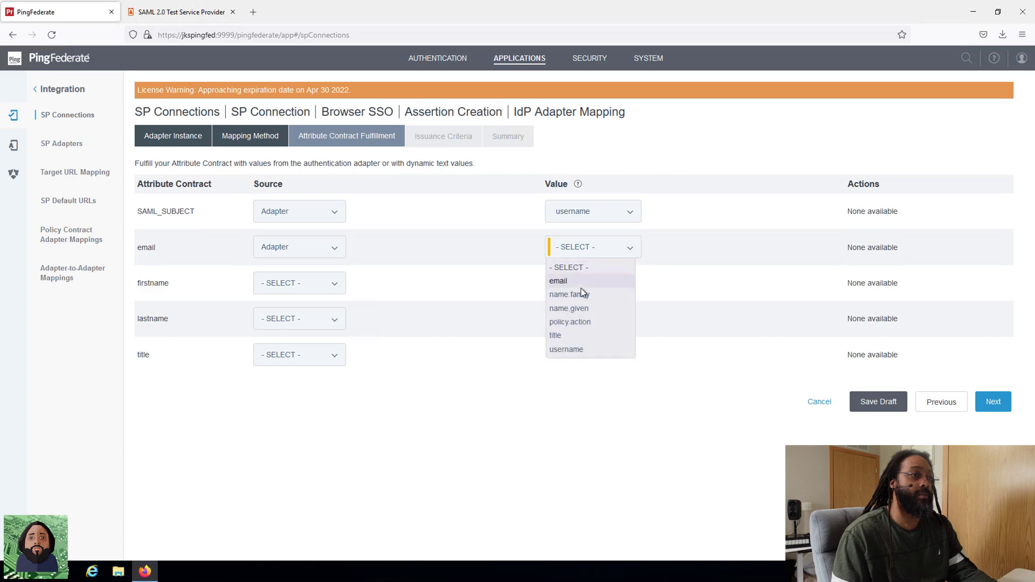
pyautogui.click(581, 288)
pyautogui.click(581, 248)
pyautogui.click(565, 280)
# Set firstname's source to Adapter after briefly trying Context.
pyautogui.click(312, 286)
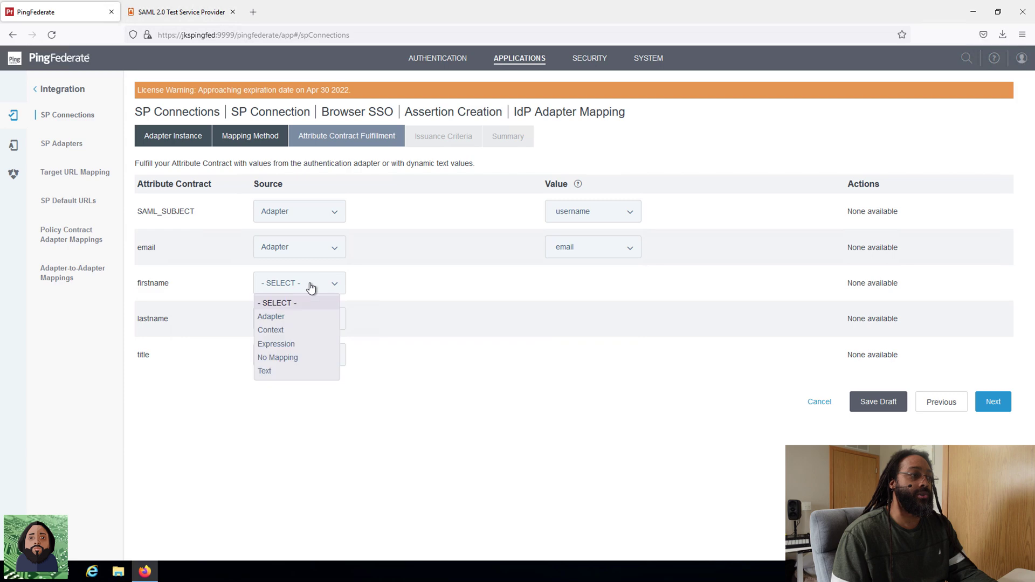
pyautogui.click(290, 330)
pyautogui.click(542, 287)
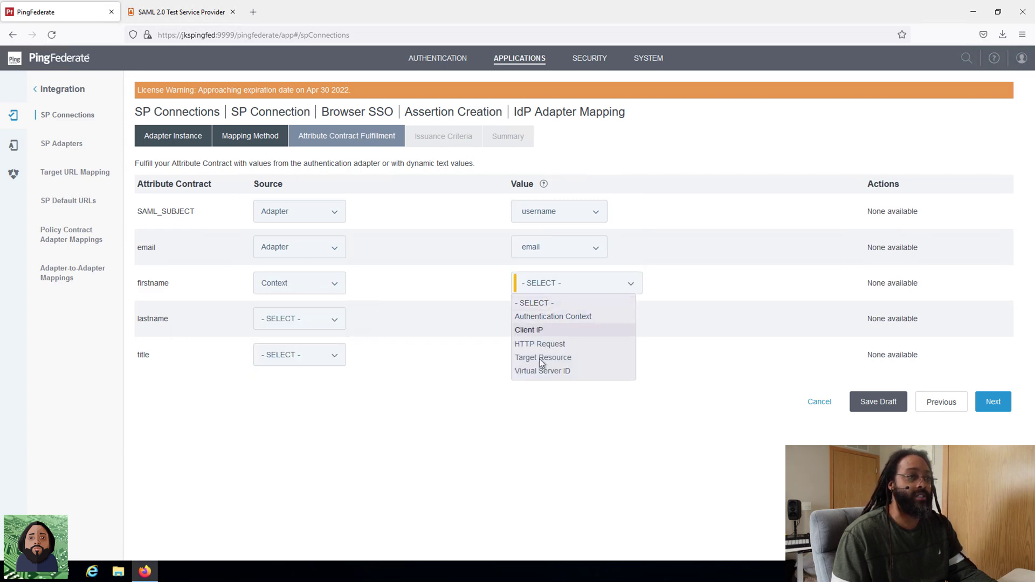
pyautogui.click(367, 287)
pyautogui.click(316, 287)
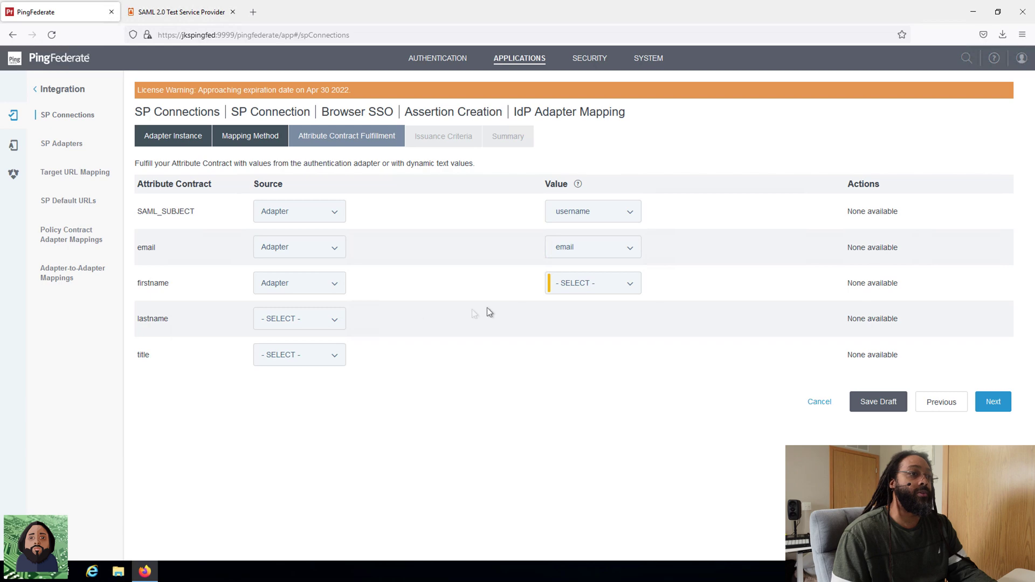
pyautogui.click(572, 291)
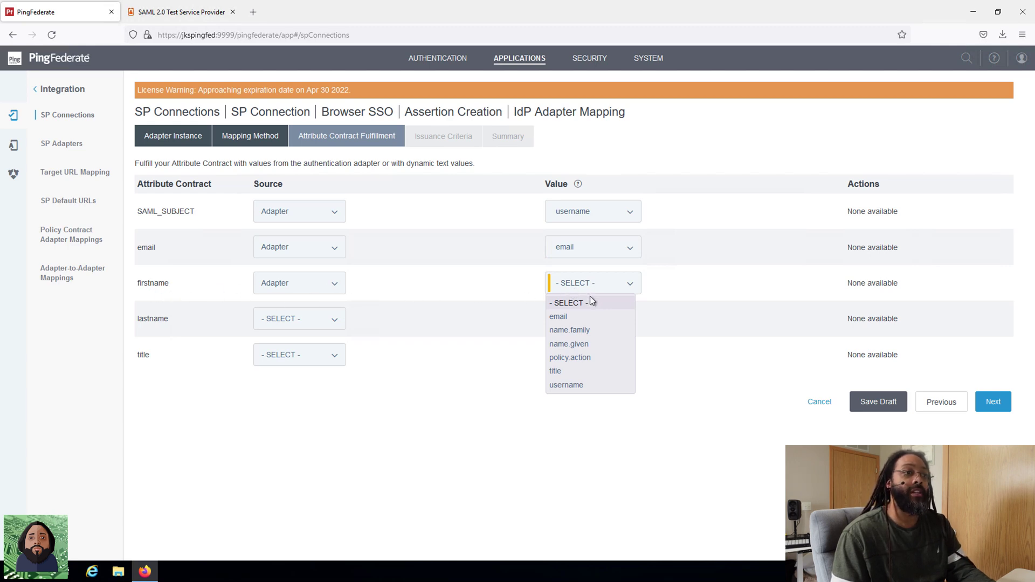
# Map firstname to name.given, lastname to Adapter name.family, and title to Adapter title.
pyautogui.click(585, 344)
pyautogui.click(312, 324)
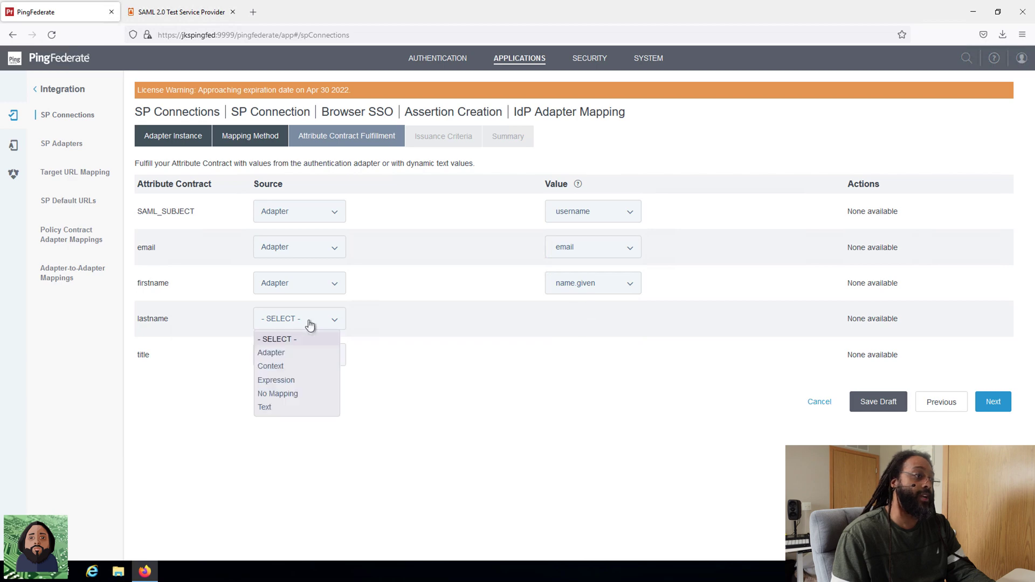
pyautogui.click(301, 354)
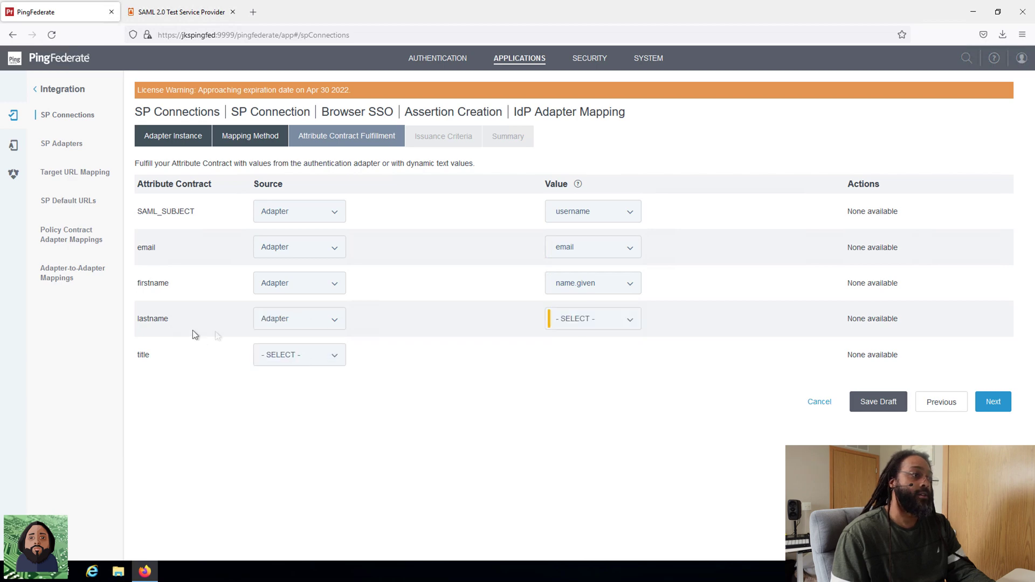
pyautogui.click(575, 324)
pyautogui.click(580, 369)
pyautogui.click(312, 364)
pyautogui.click(297, 389)
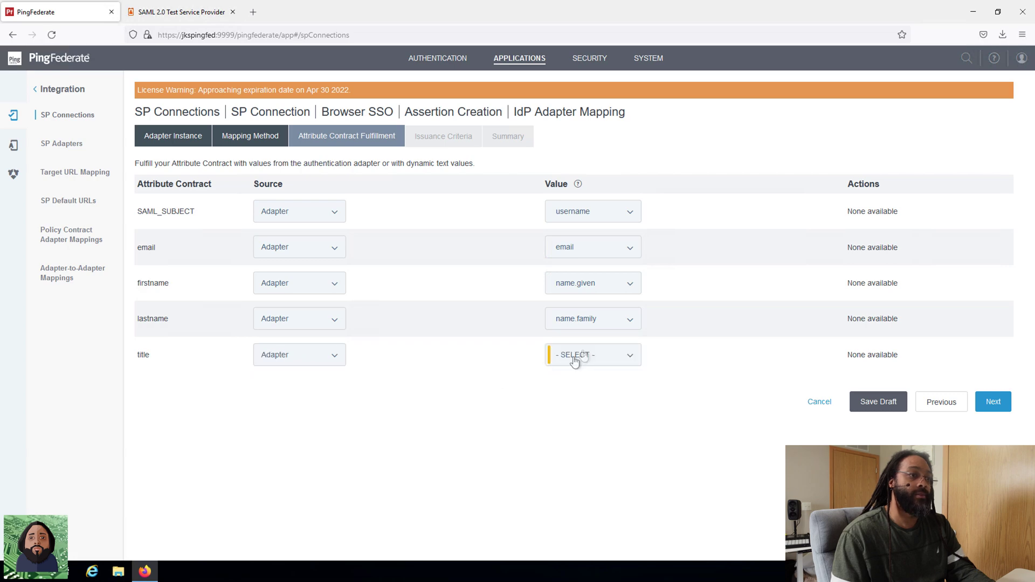
pyautogui.click(583, 354)
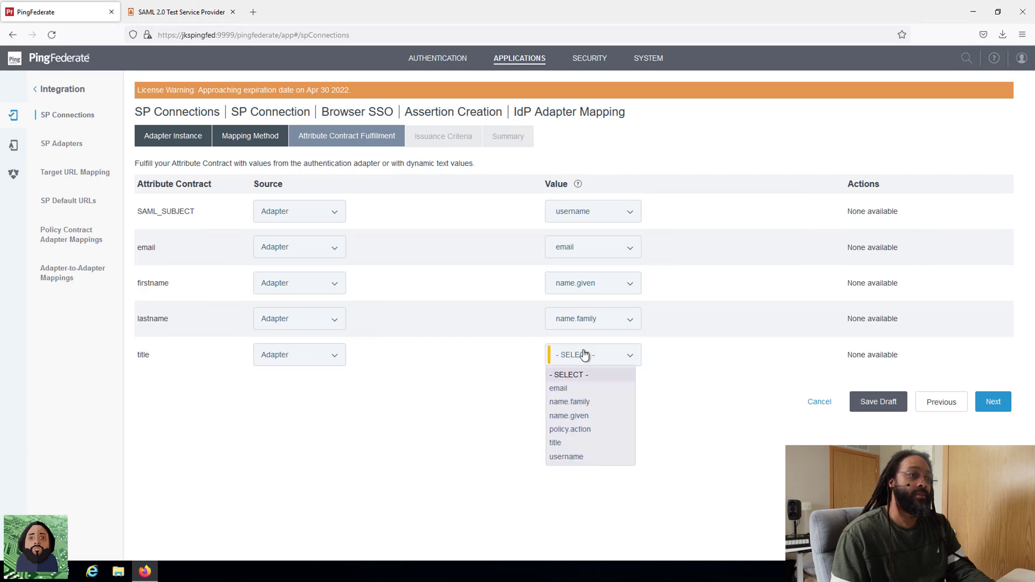
pyautogui.click(566, 442)
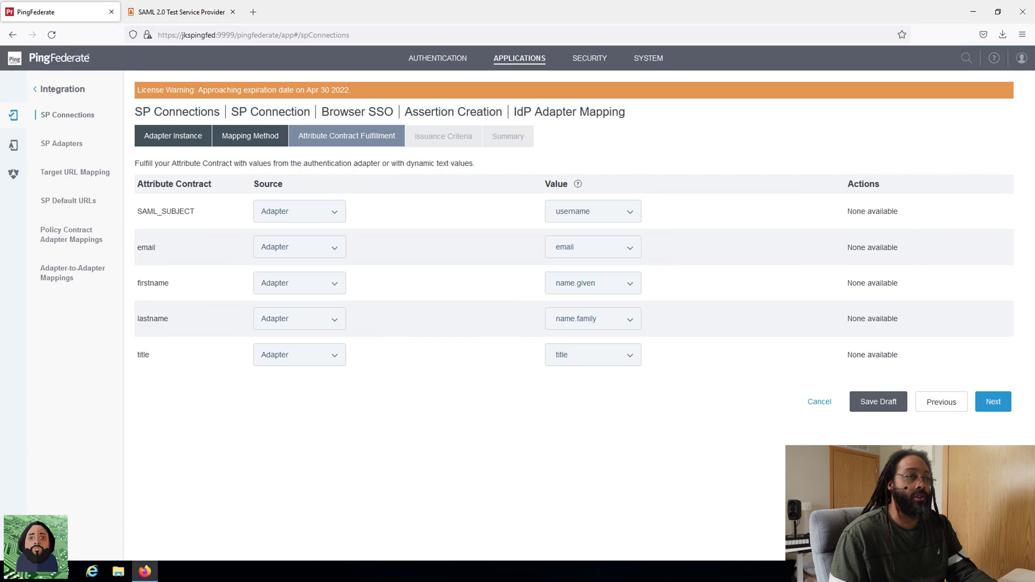
pyautogui.click(995, 406)
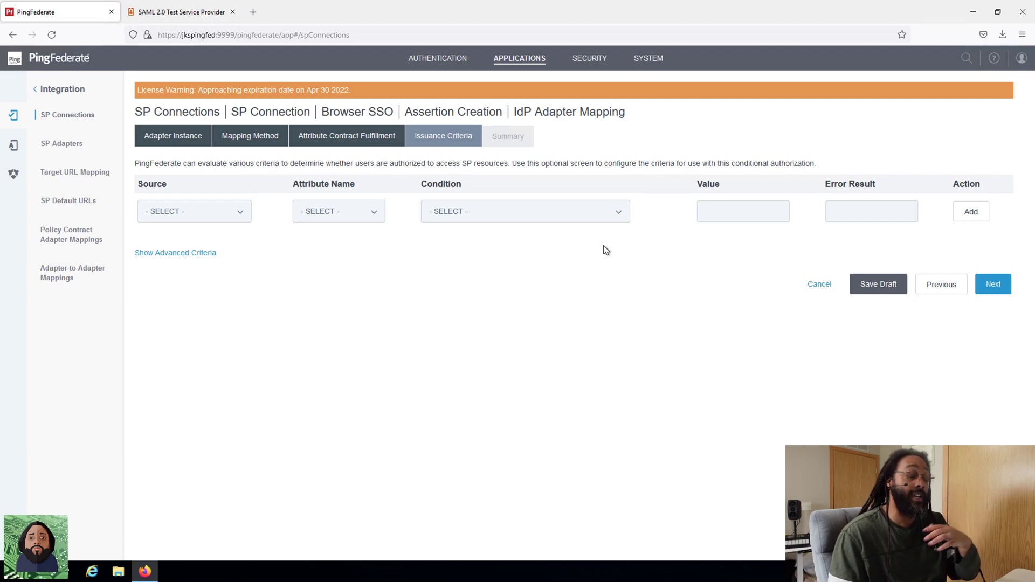
pyautogui.click(231, 220)
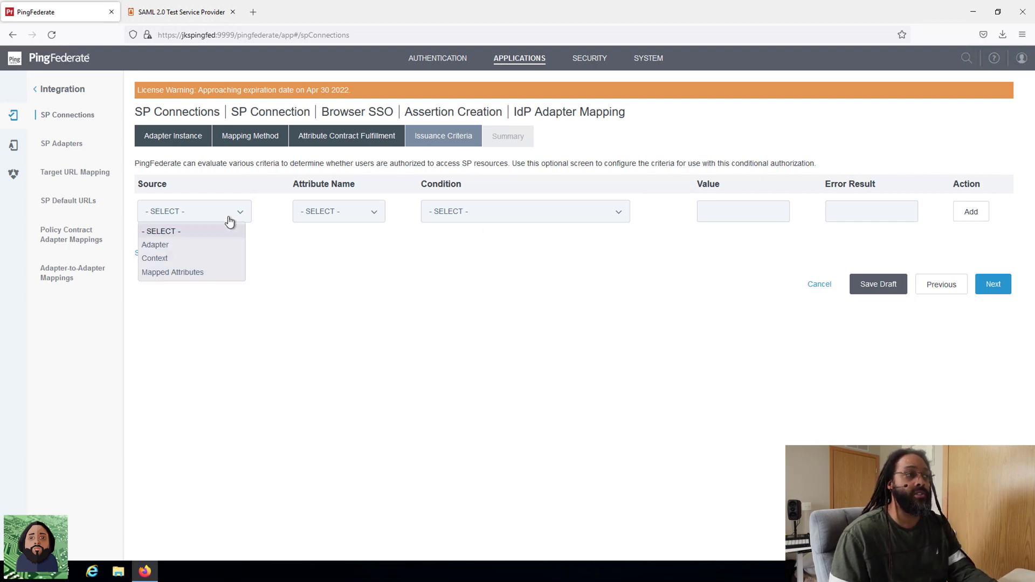
pyautogui.click(218, 244)
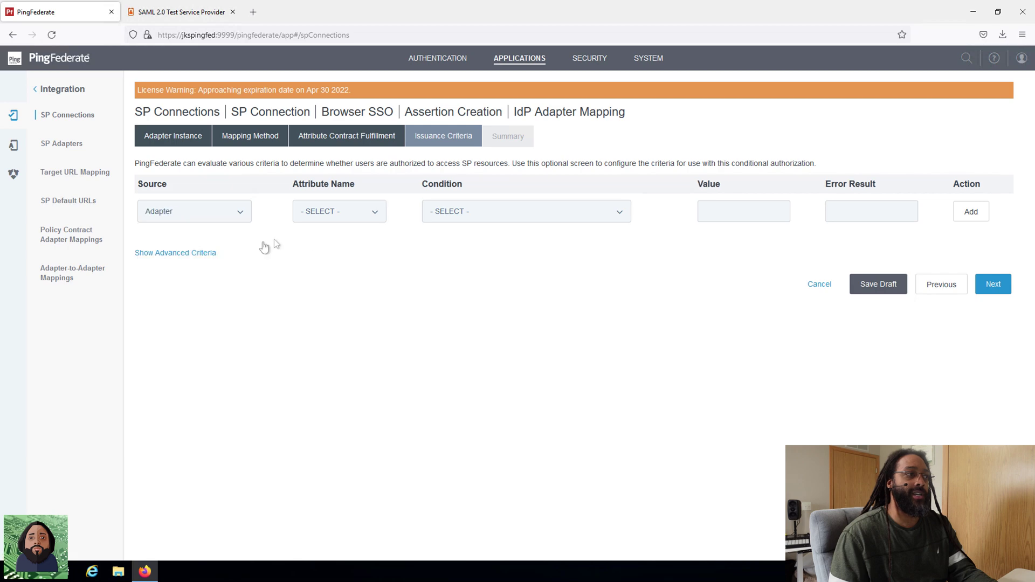
pyautogui.click(341, 220)
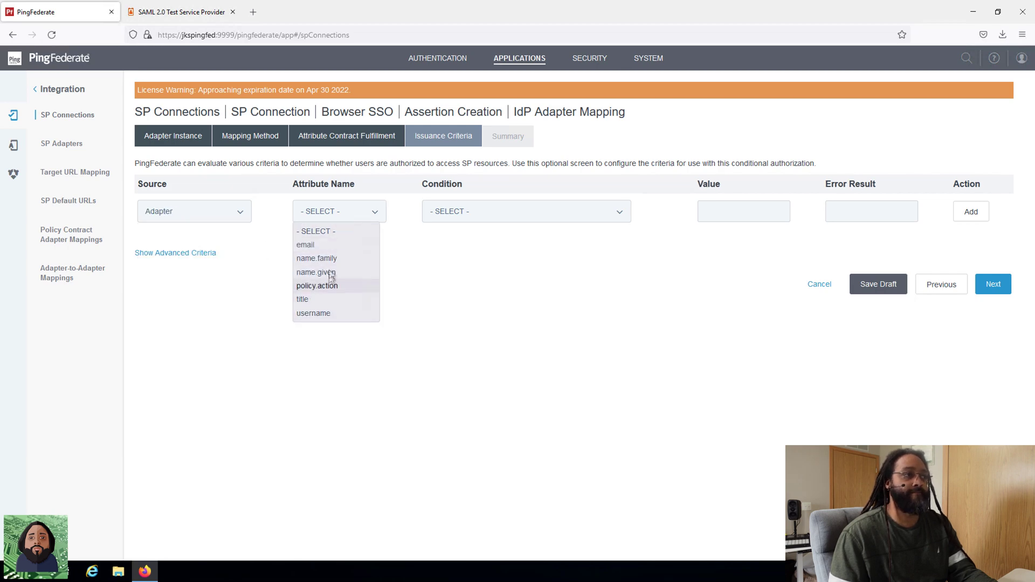
pyautogui.click(327, 245)
pyautogui.click(458, 215)
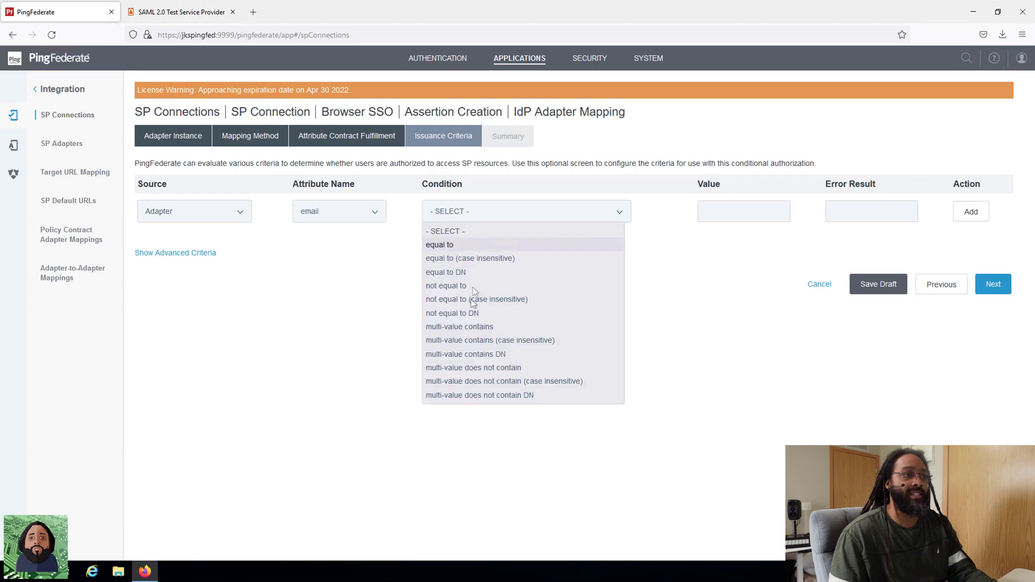
pyautogui.click(363, 249)
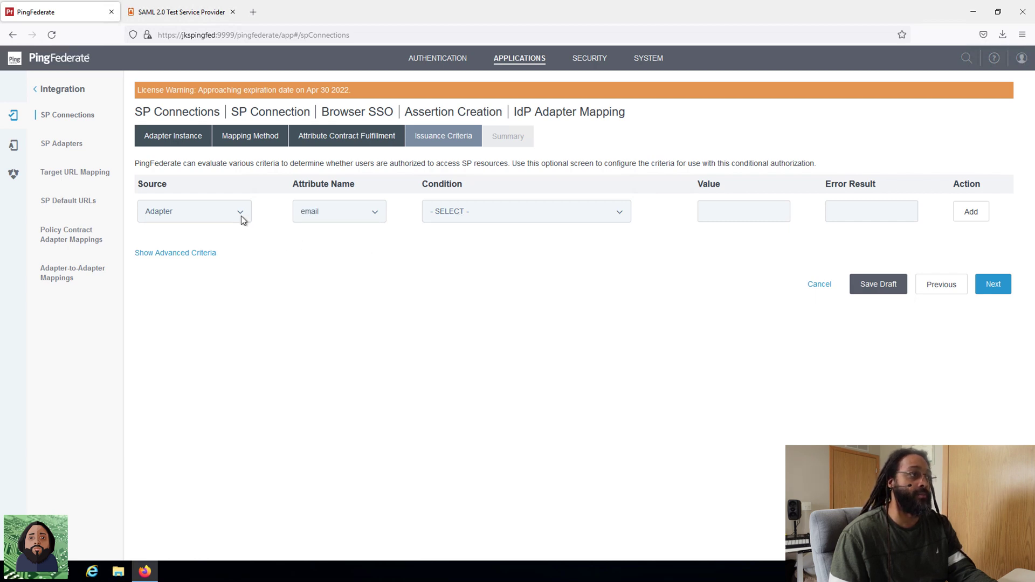
pyautogui.click(241, 216)
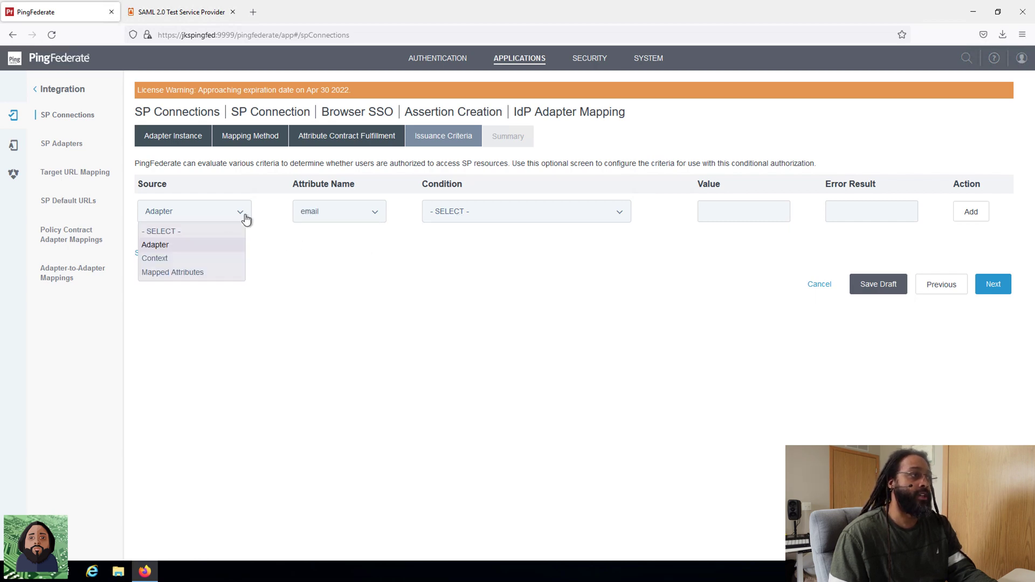
pyautogui.click(217, 271)
pyautogui.click(337, 215)
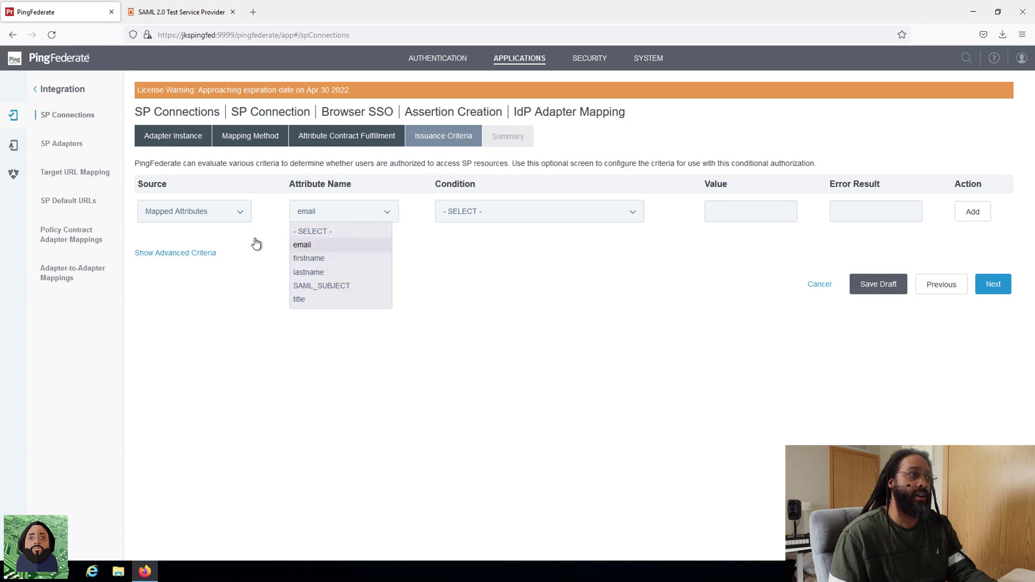
pyautogui.click(237, 216)
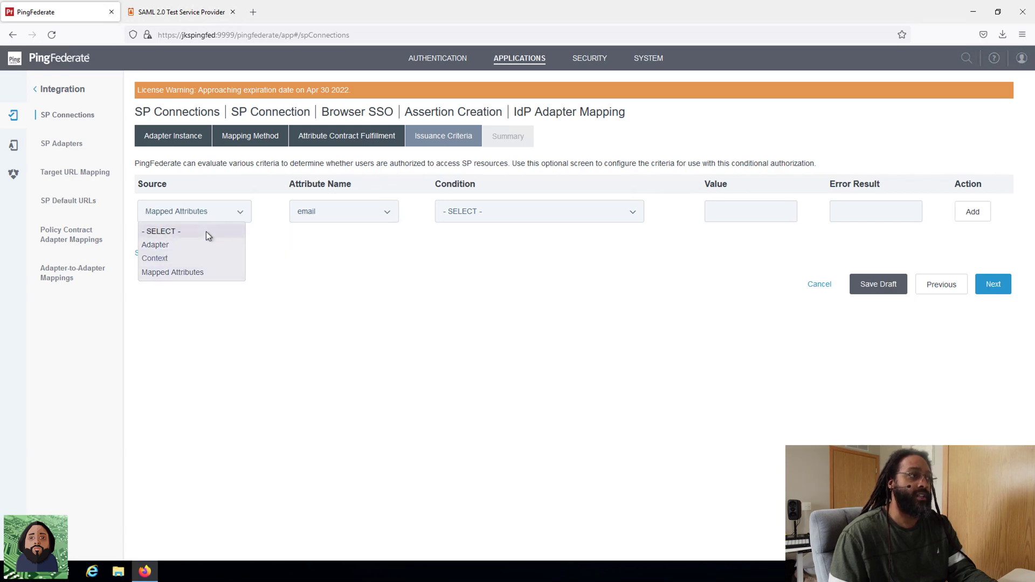
pyautogui.click(206, 231)
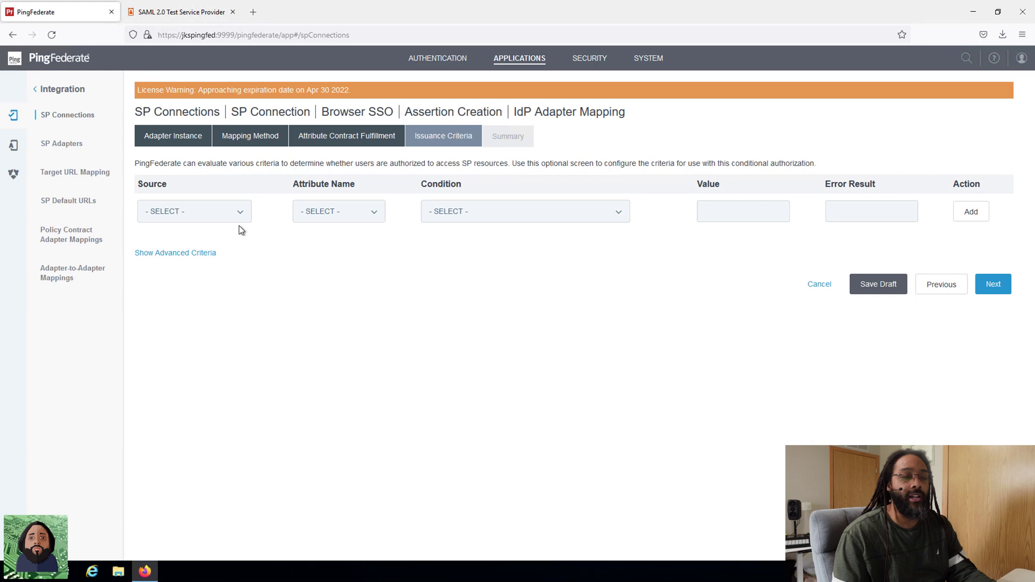
pyautogui.click(994, 285)
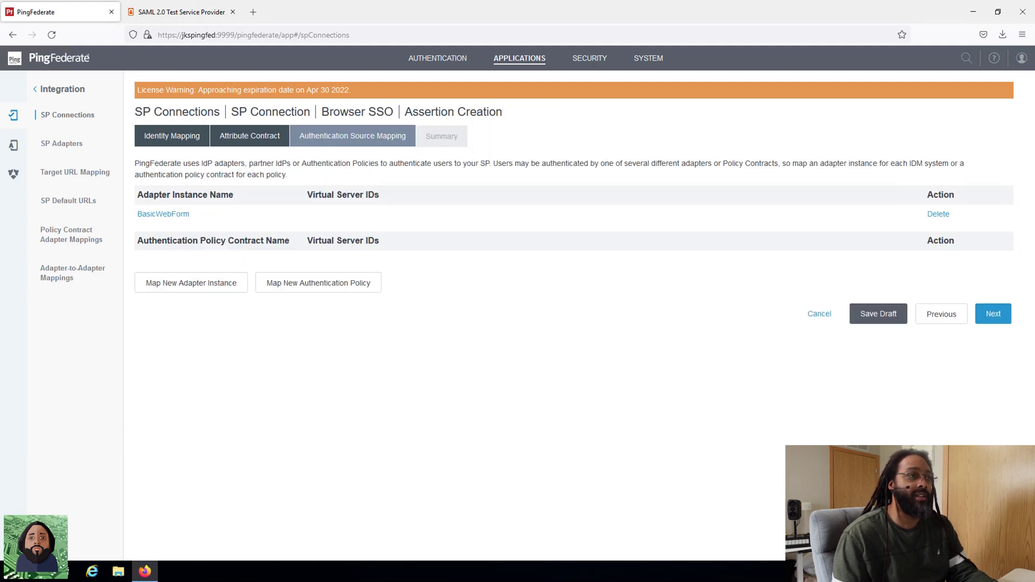
# Review the Assertion Creation summary with its one adapter instance and complete it.
pyautogui.click(996, 315)
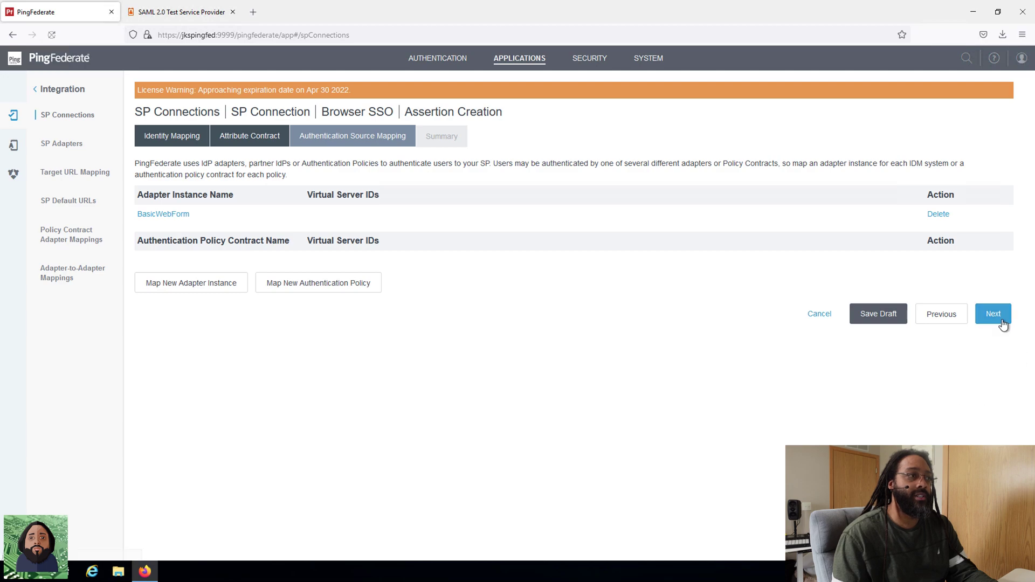
pyautogui.scroll(-4, 431, 240)
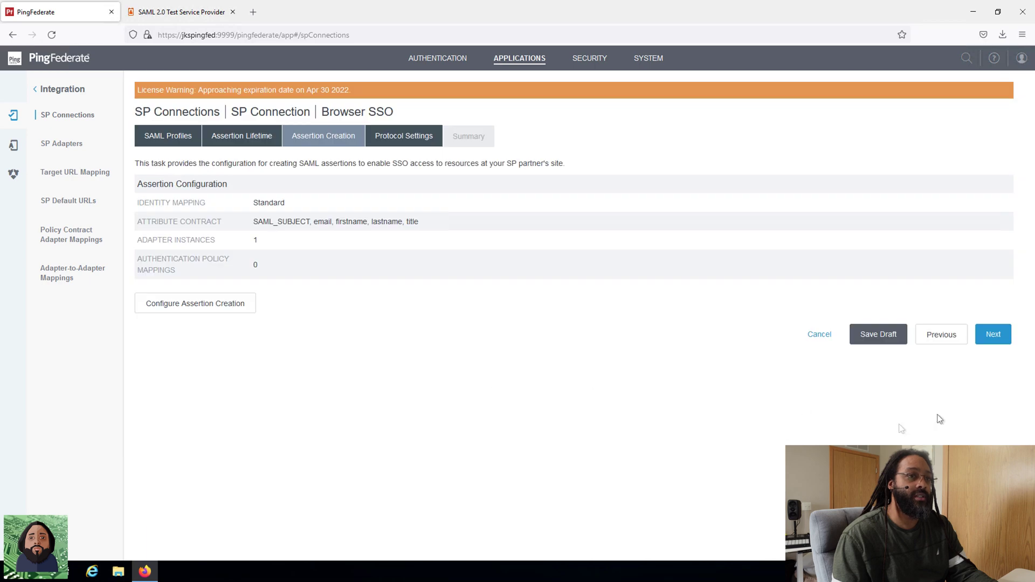
pyautogui.click(993, 335)
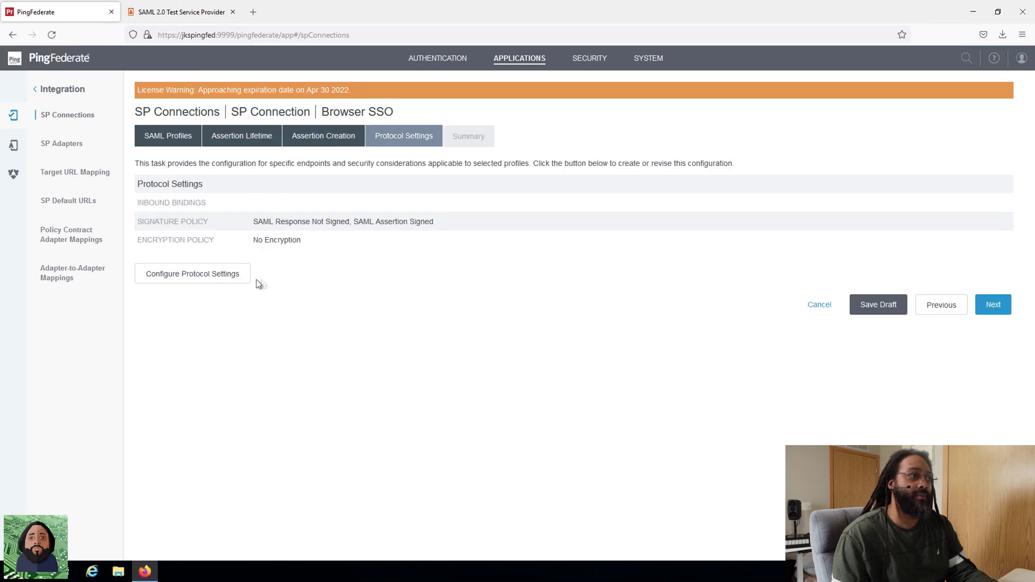
# Start protocol settings configuration and select the /acs URL of the default index-0 POST endpoint.
pyautogui.click(209, 280)
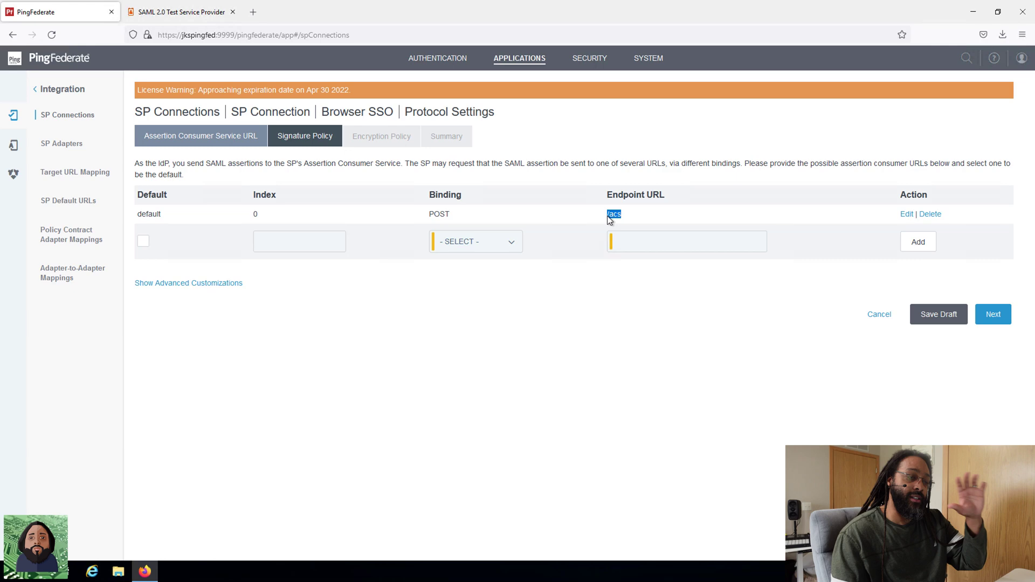
pyautogui.click(610, 217)
pyautogui.moveTo(609, 215); pyautogui.dragTo(618, 219)
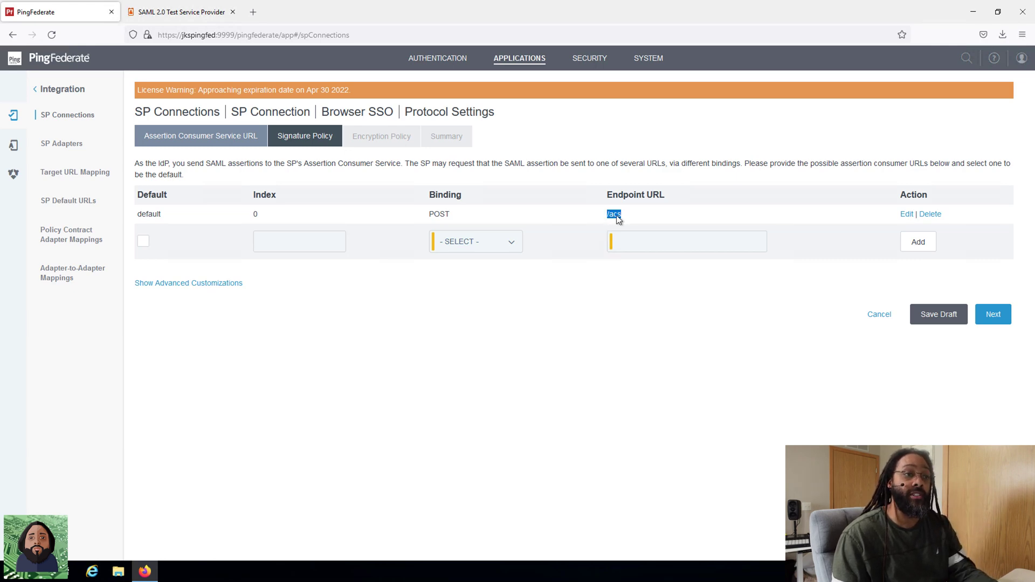
pyautogui.moveTo(608, 215); pyautogui.dragTo(623, 217)
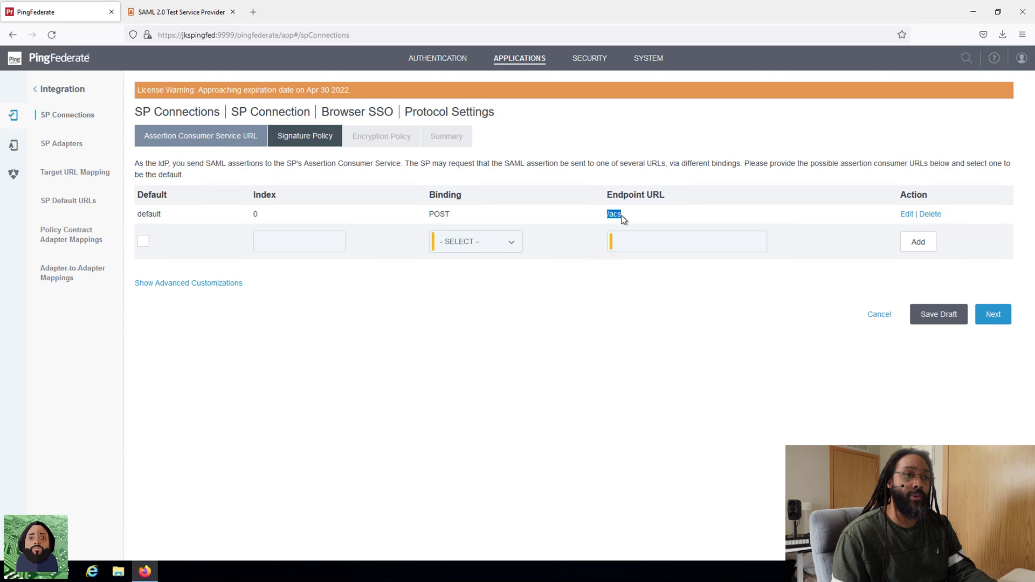
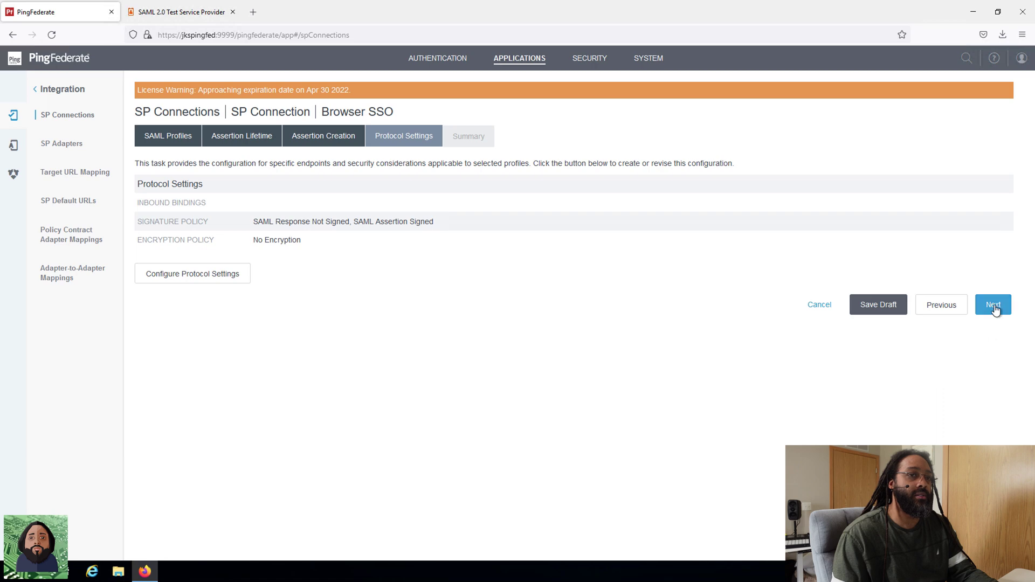
# Complete the Browser SSO configuration of the SP connection.
pyautogui.scroll(-6, 817, 407)
pyautogui.scroll(-4, 817, 406)
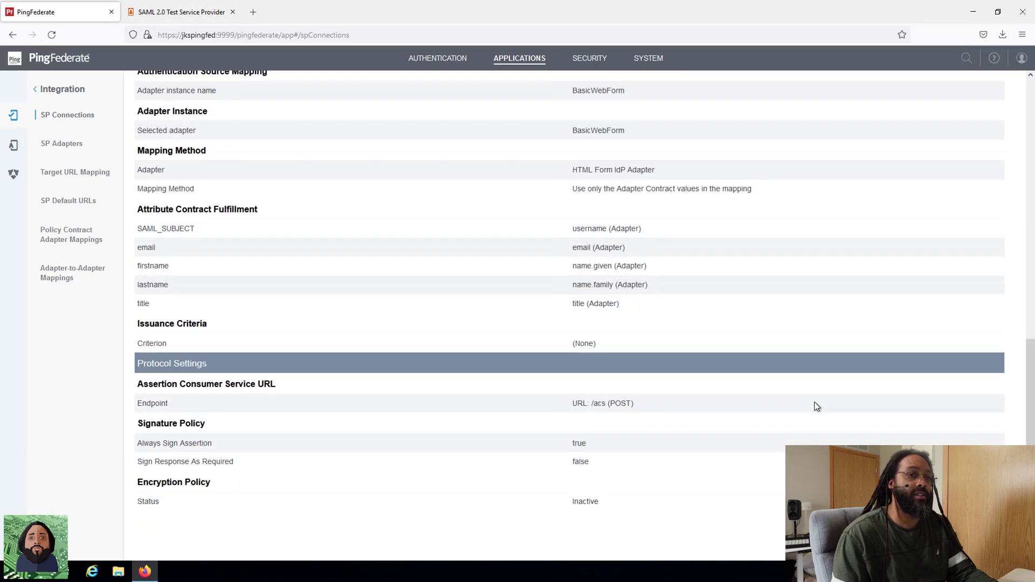
pyautogui.click(989, 534)
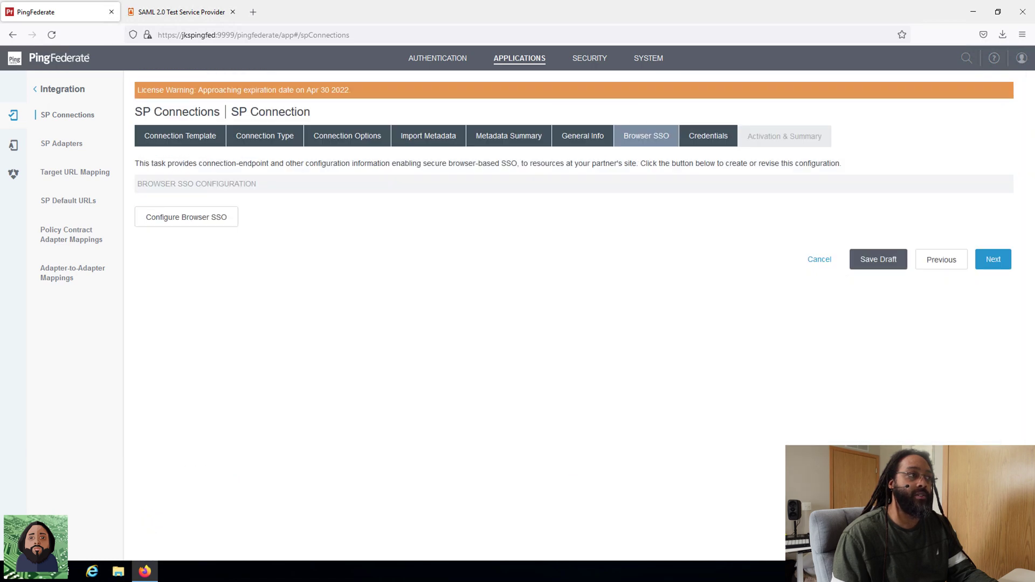
# Set the signing certificate to JKSPingSigningCert with RSA SHA256, excluding the certificate from KeyInfo.
pyautogui.click(993, 260)
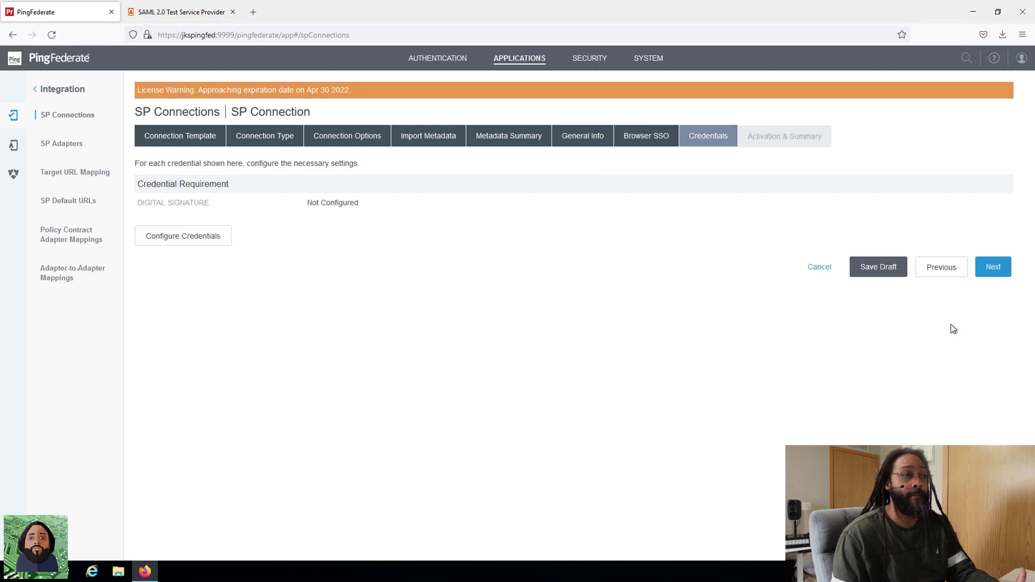
pyautogui.click(194, 245)
pyautogui.click(510, 194)
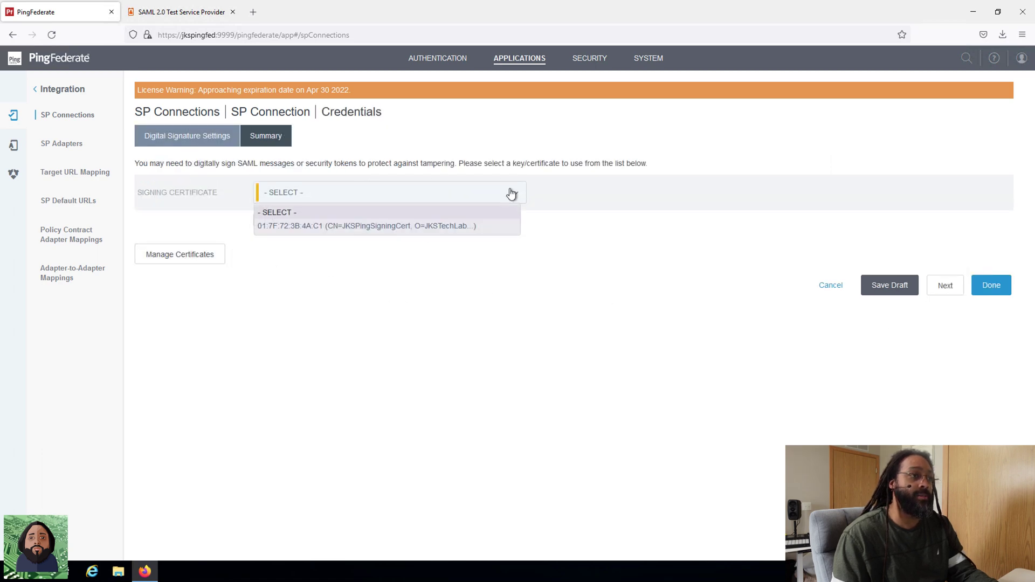
pyautogui.click(454, 227)
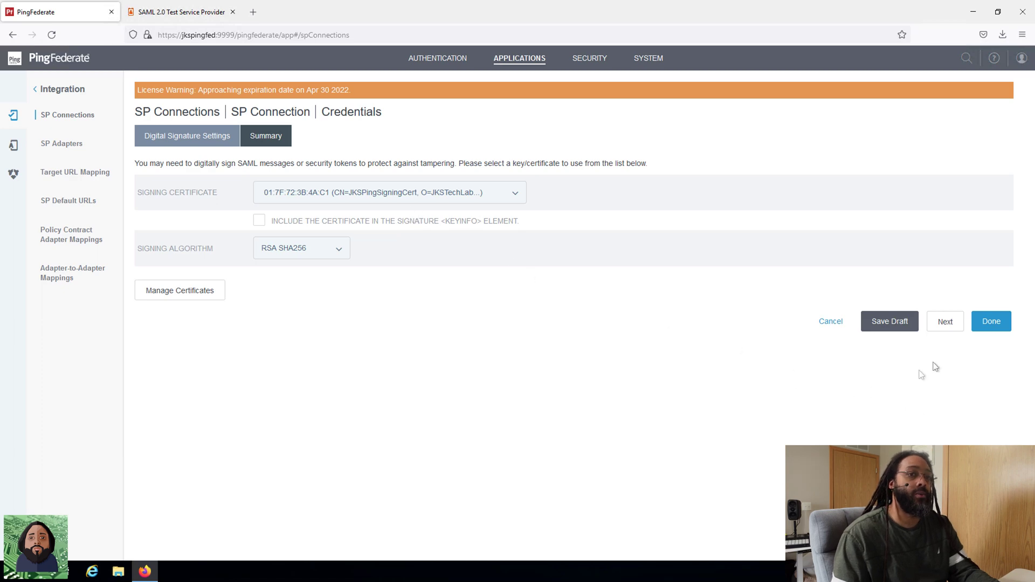
pyautogui.click(946, 323)
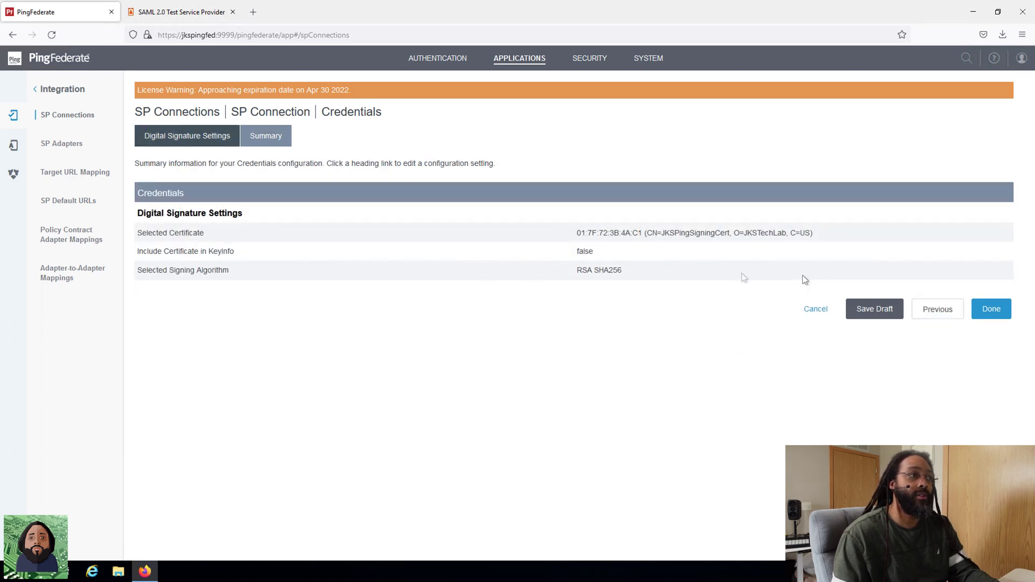
pyautogui.click(996, 317)
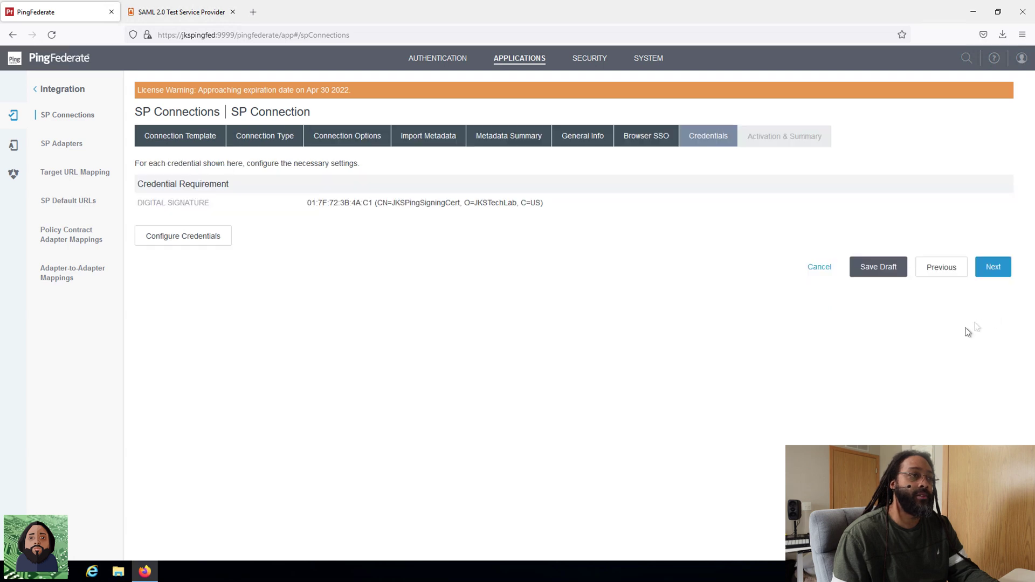
# Review the activation summary and save the IAMShowcase SP connection as enabled.
pyautogui.click(994, 267)
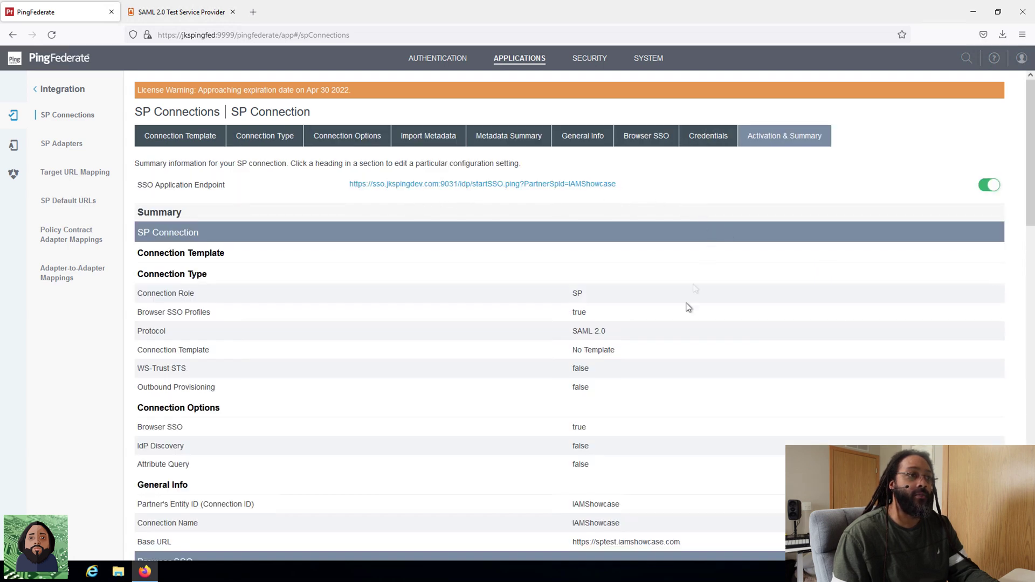
pyautogui.scroll(-1, 620, 351)
pyautogui.scroll(-20, 620, 351)
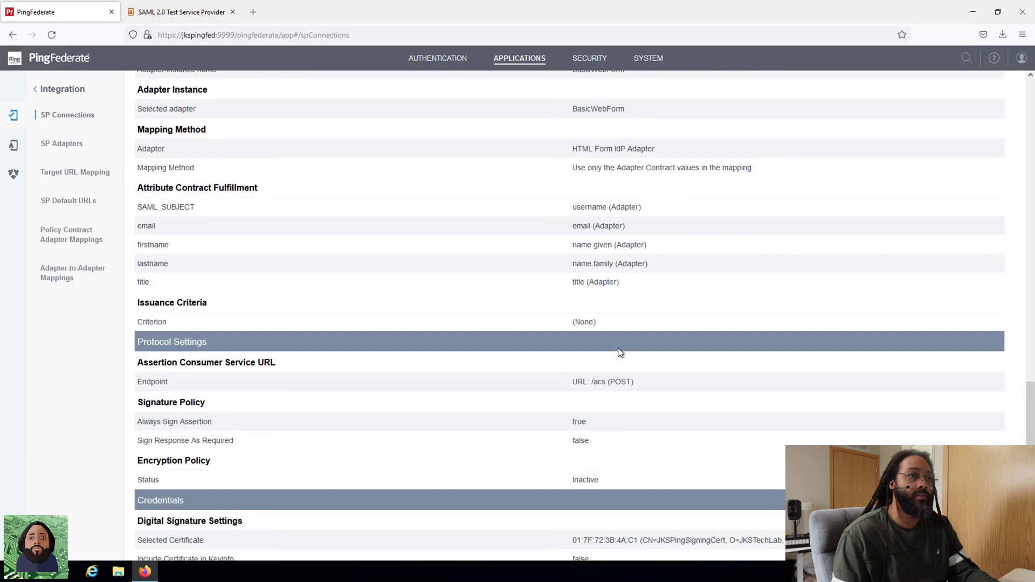
pyautogui.scroll(8, 597, 369)
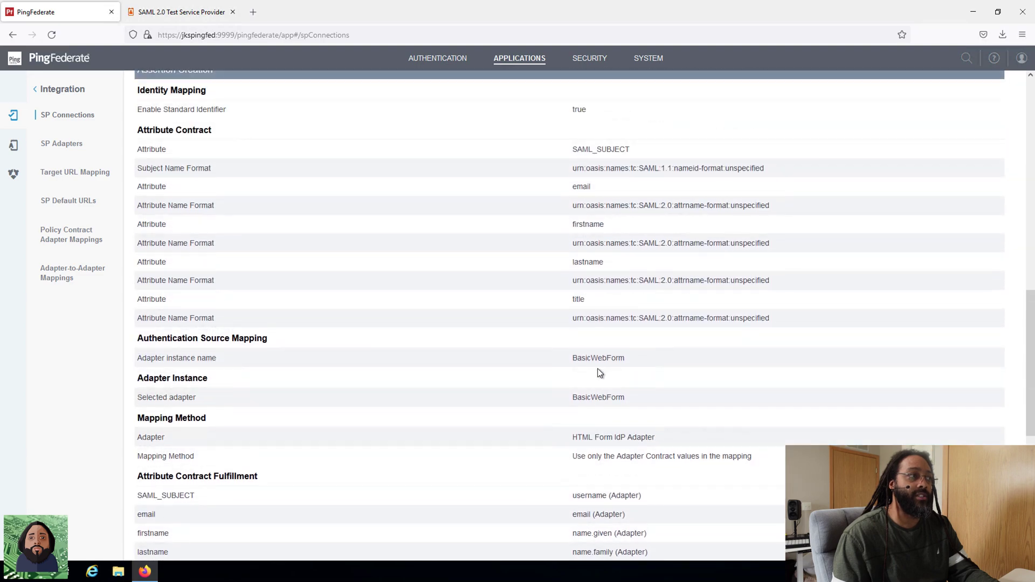
pyautogui.scroll(-5, 269, 306)
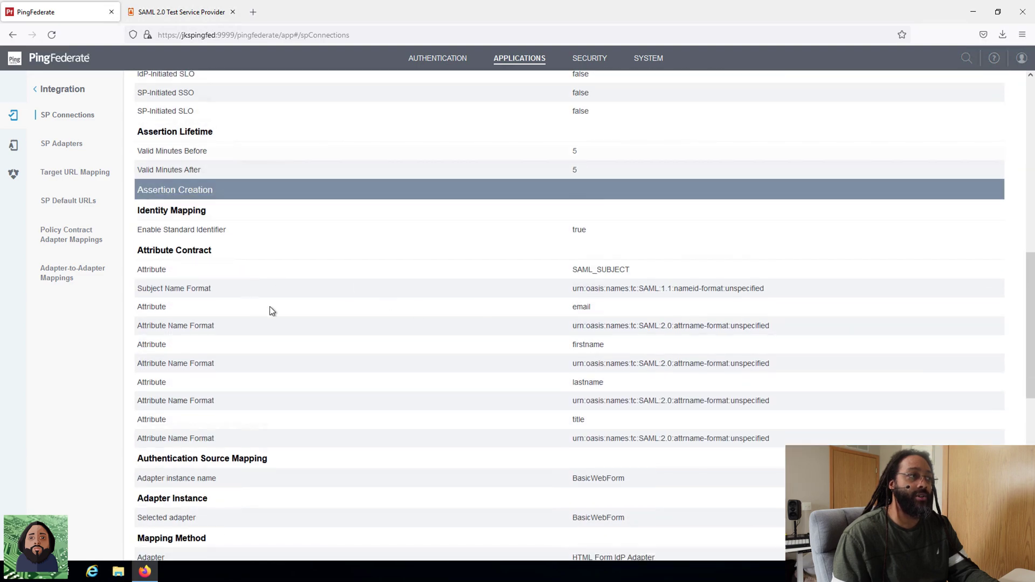
pyautogui.scroll(-1, 332, 338)
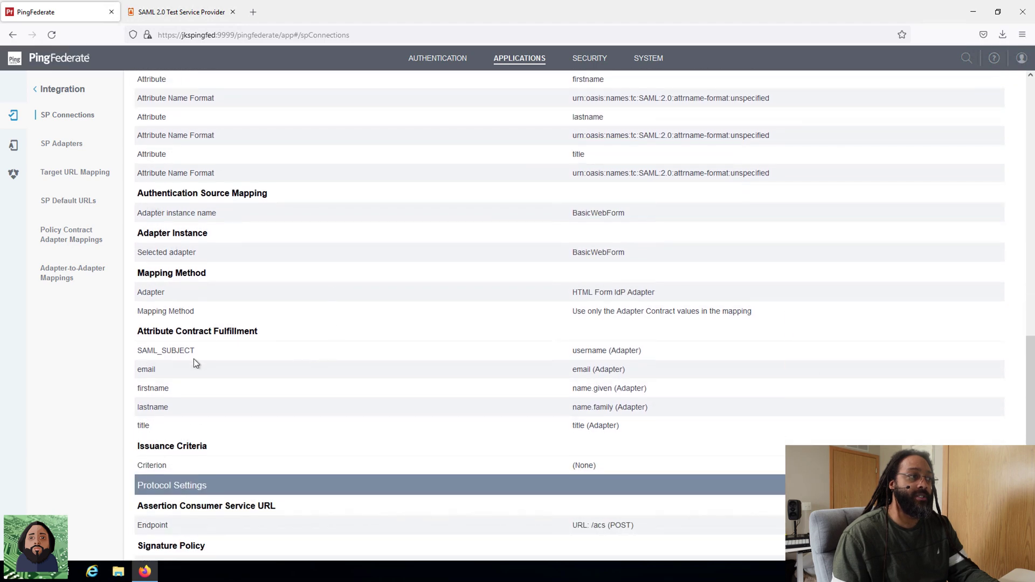
pyautogui.scroll(-5, 550, 406)
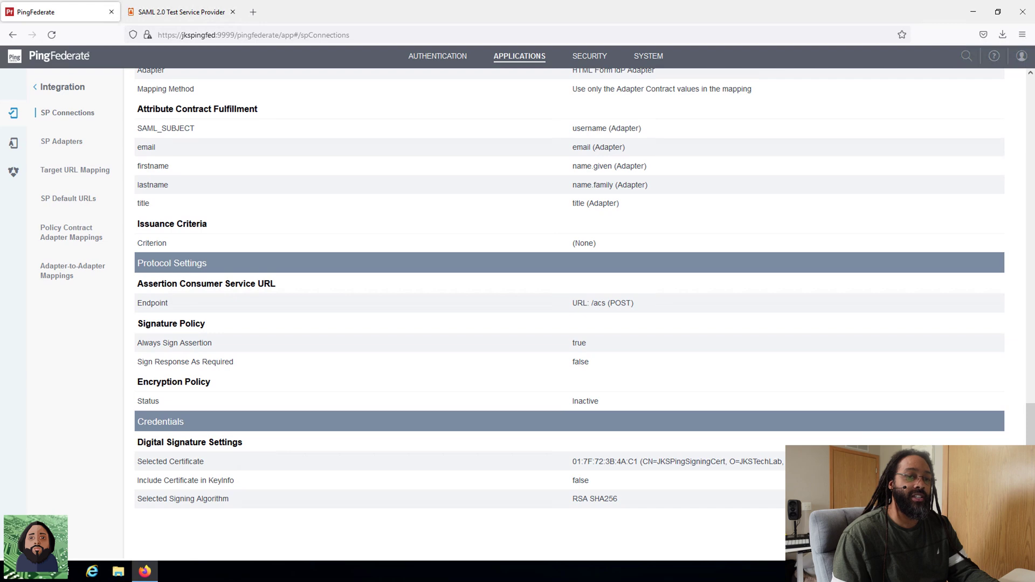
pyautogui.click(984, 531)
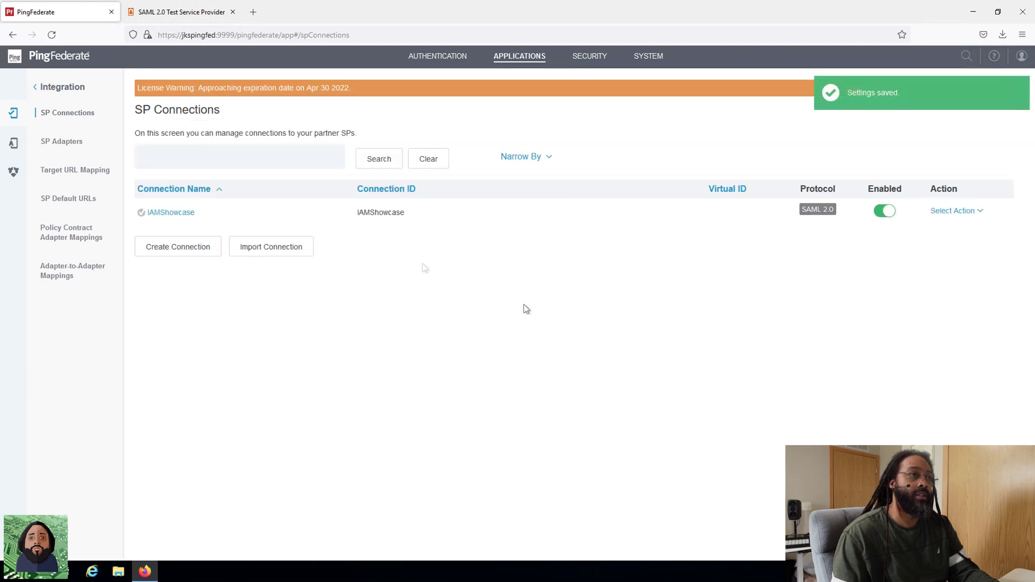
# Reopen the IAMShowcase connection summary and minimize the remote desktop session.
pyautogui.click(186, 215)
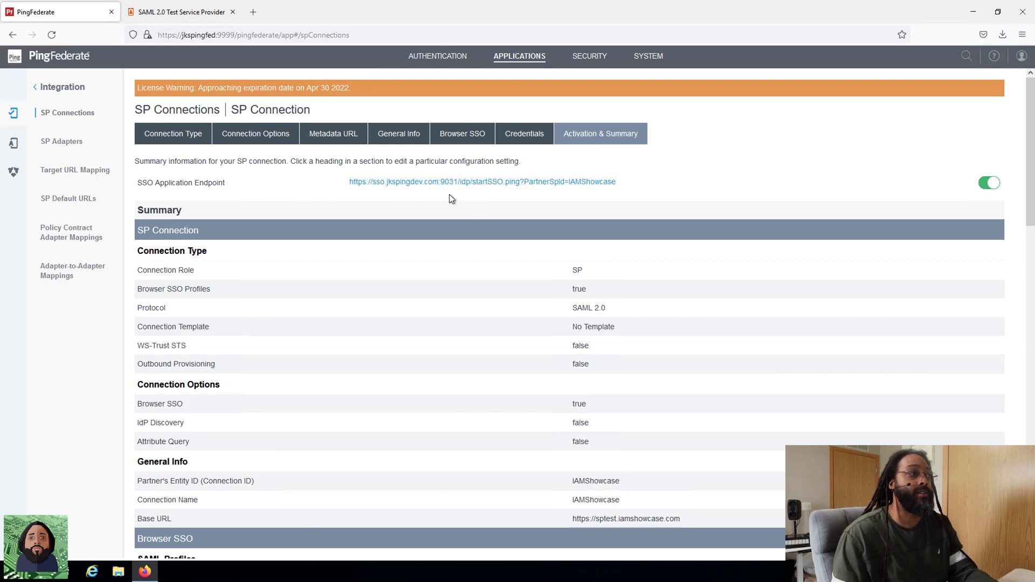
pyautogui.moveTo(489, 7)
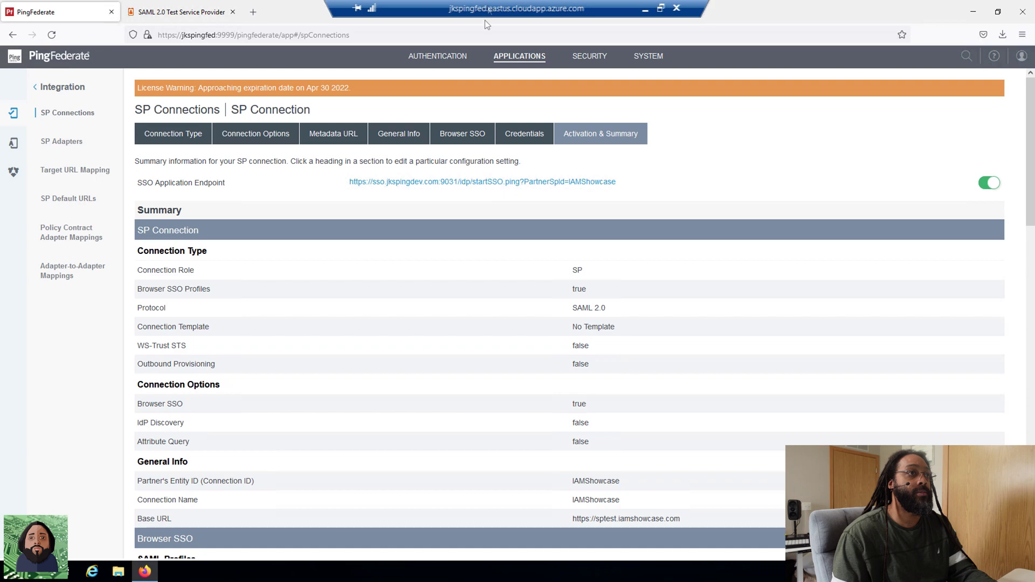
pyautogui.click(646, 8)
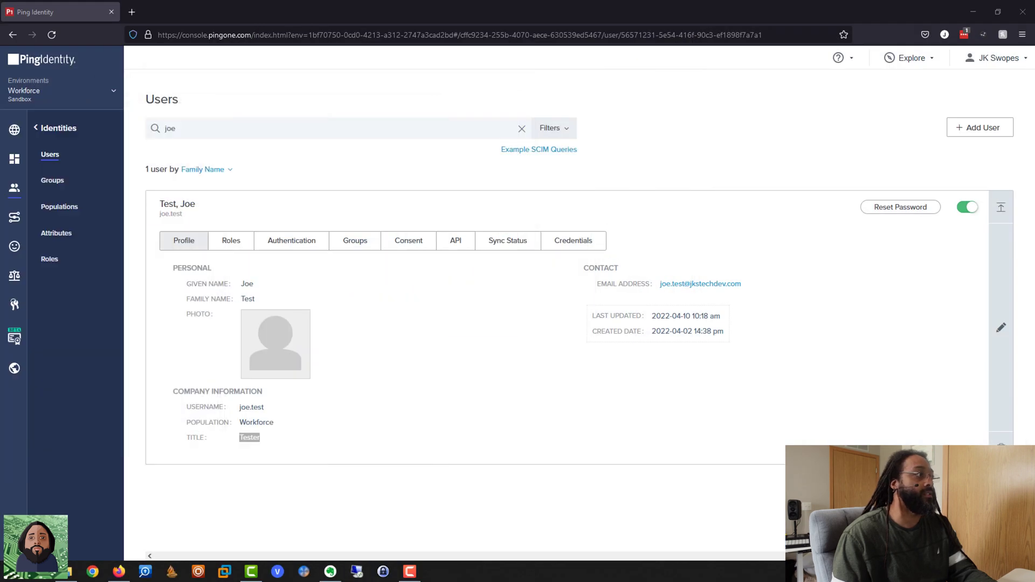
# In a new tab, paste the IAMShowcase SSO application endpoint URL into the address bar.
pyautogui.click(134, 14)
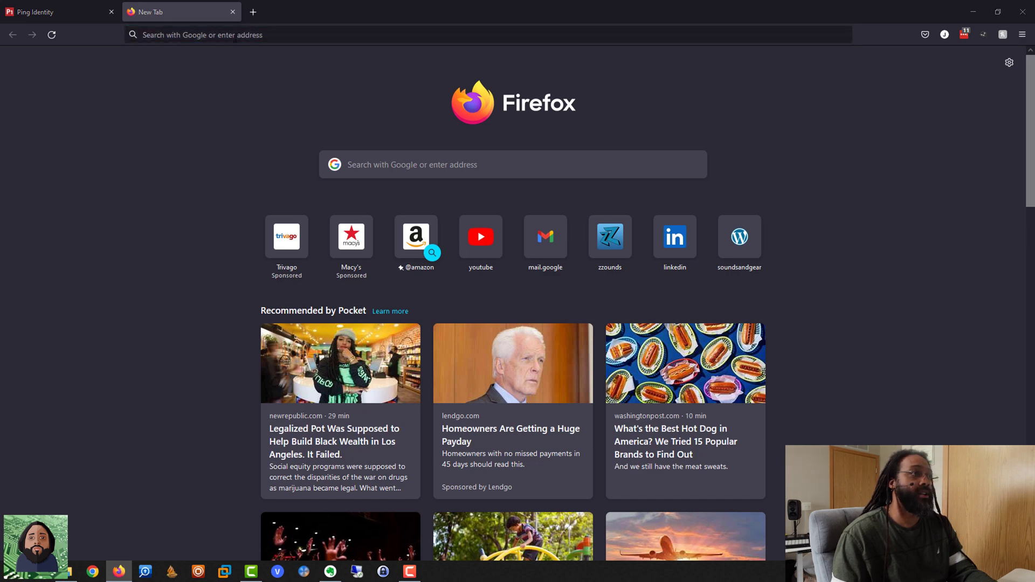
pyautogui.click(236, 37)
pyautogui.rightClick(236, 37)
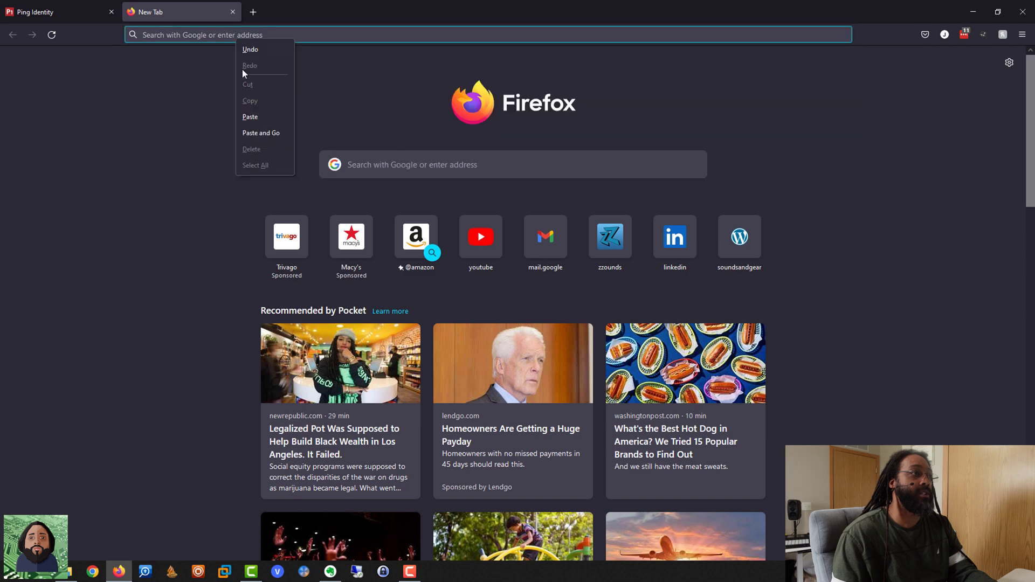
pyautogui.click(249, 116)
pyautogui.click(118, 125)
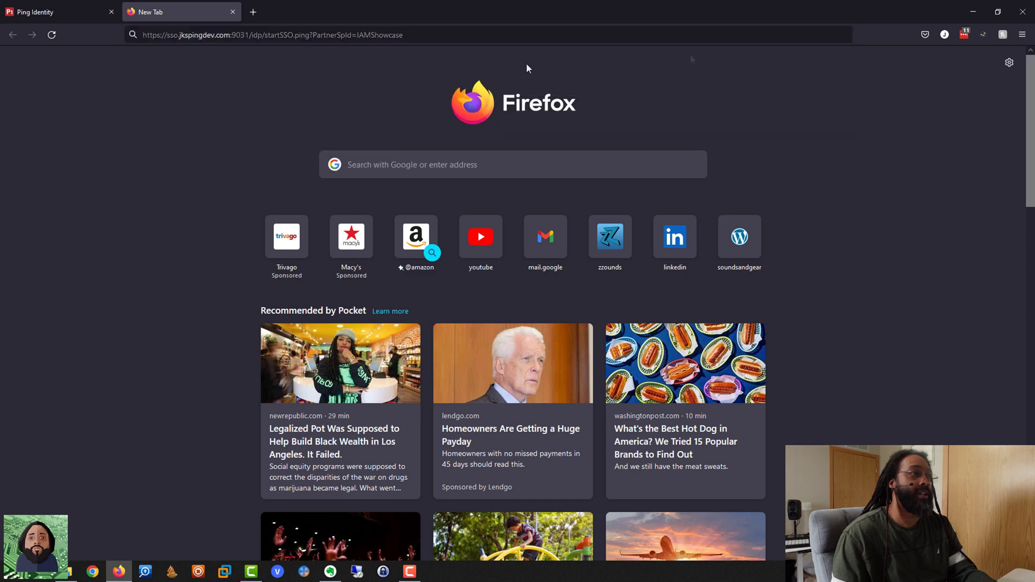
# Start SAML-tracer, move it aside, and load the startSSO URL to reach the Sign On page.
pyautogui.click(983, 38)
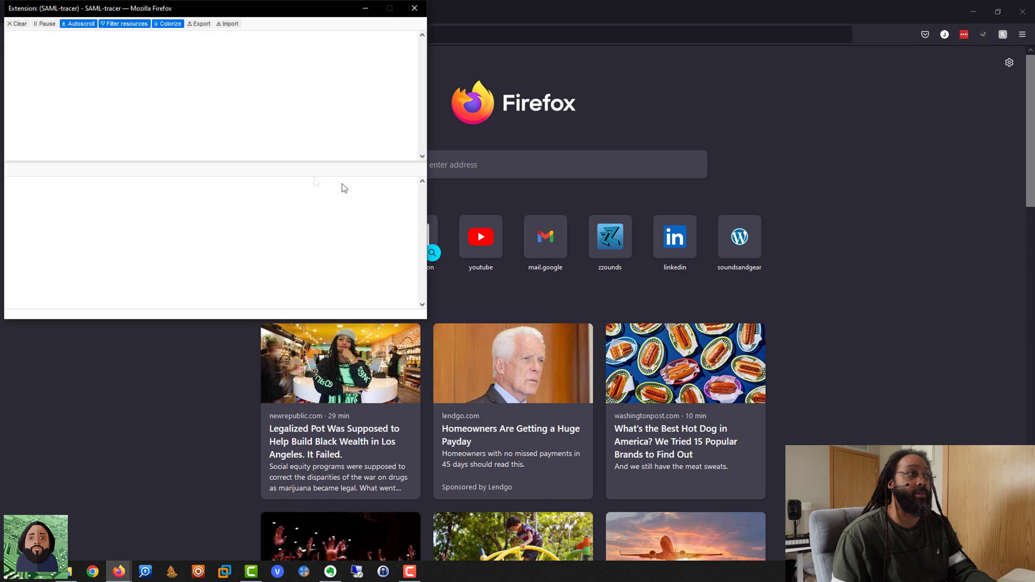
pyautogui.moveTo(256, 12); pyautogui.dragTo(319, 110)
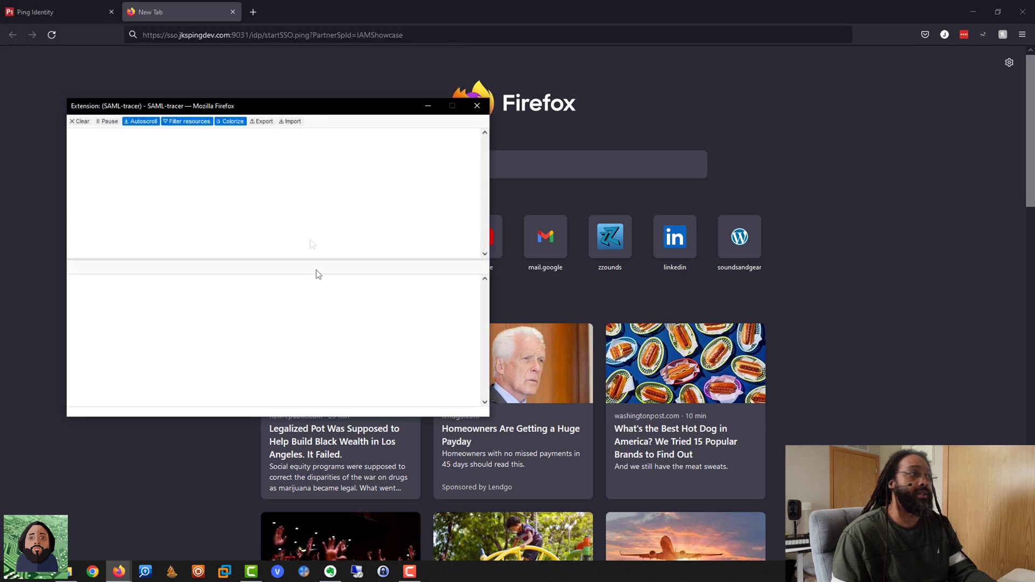
pyautogui.moveTo(342, 109); pyautogui.dragTo(0, 143)
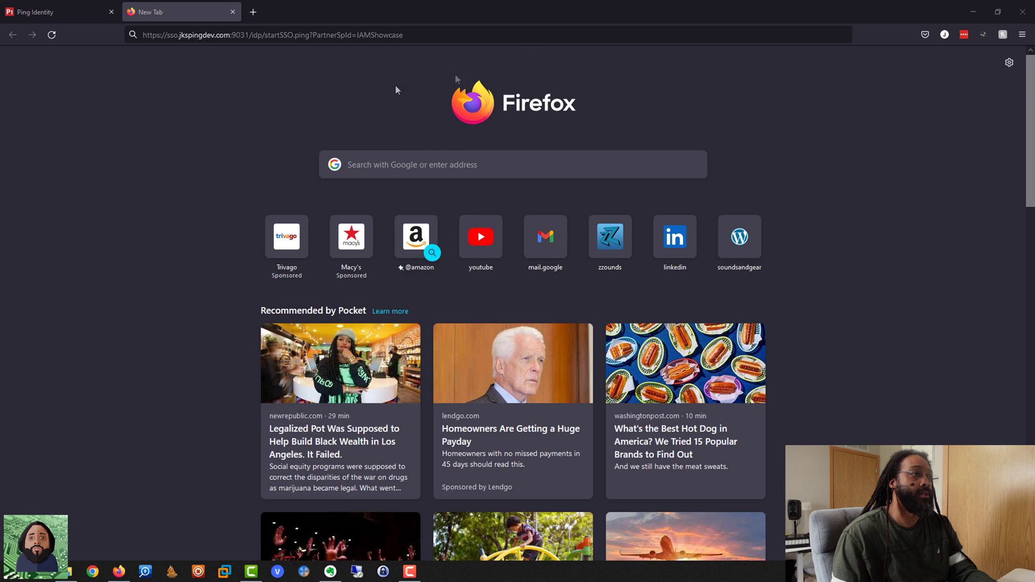
pyautogui.click(426, 35)
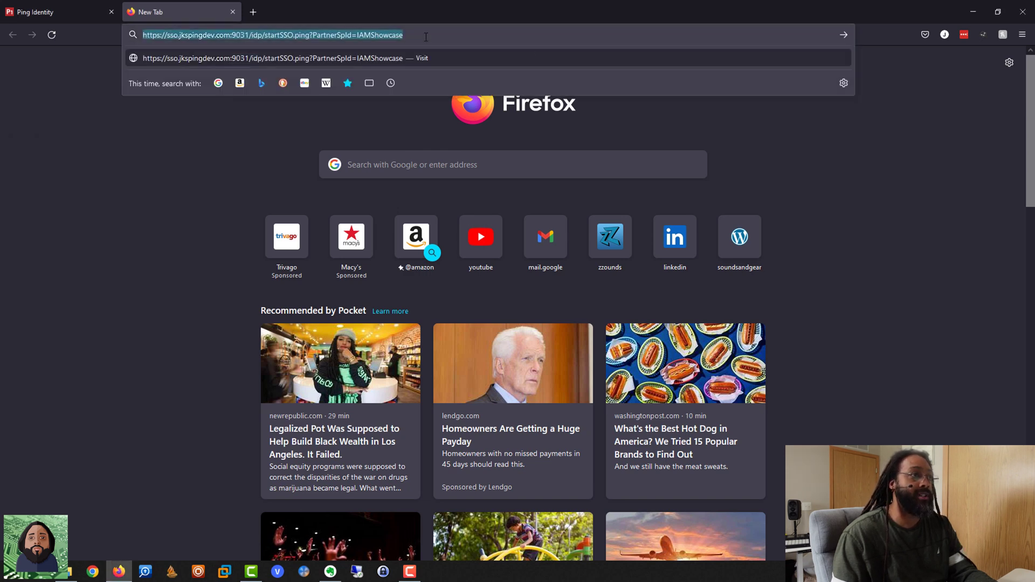
pyautogui.press('Return')
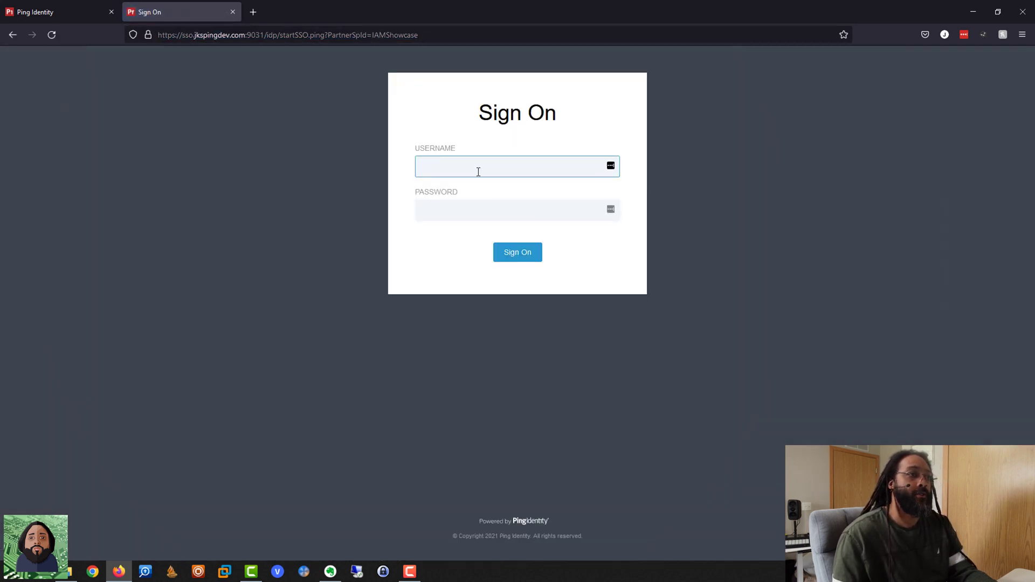
# Sign on with the test user's username and pasted password, declining to save the login.
pyautogui.write('joe')
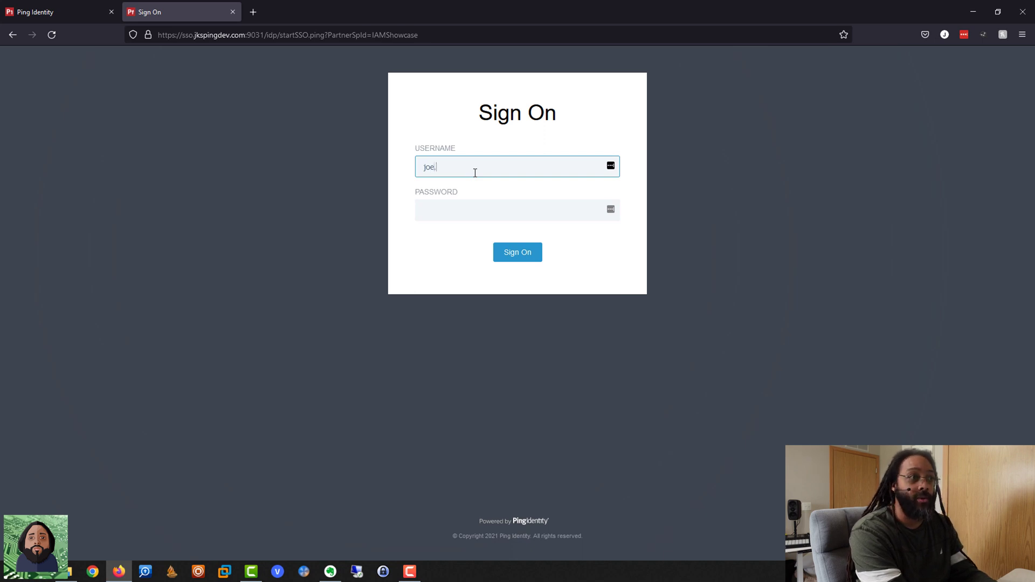
pyautogui.write('.test')
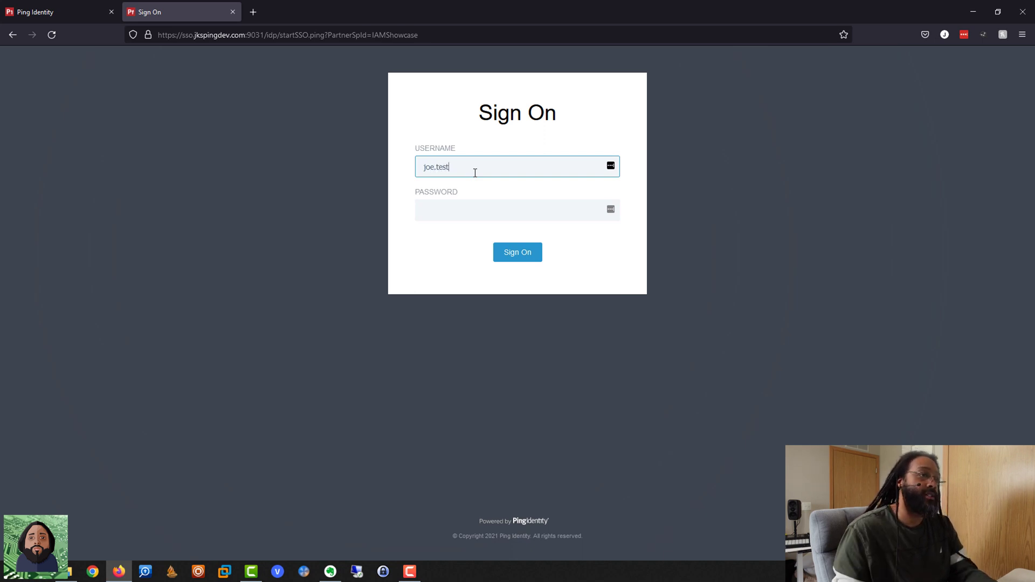
pyautogui.click(471, 212)
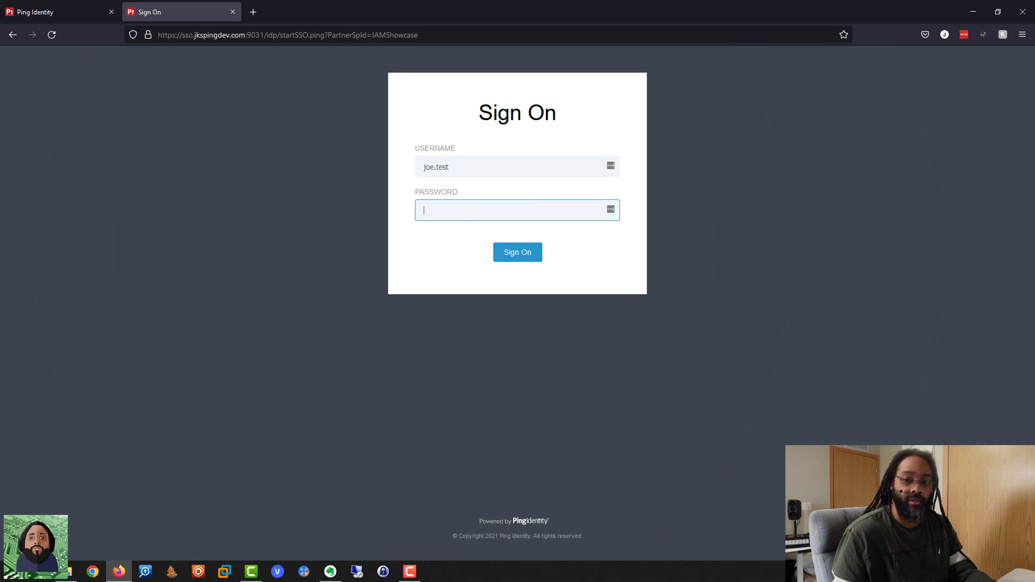
pyautogui.click(441, 215)
pyautogui.hotkey('ctrl', 'v')
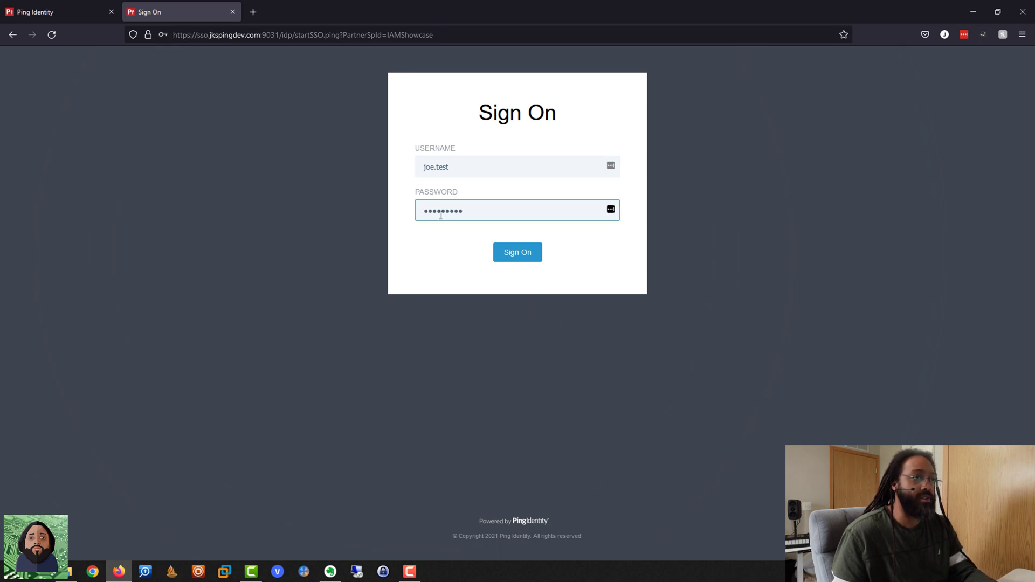
pyautogui.click(514, 260)
pyautogui.click(308, 172)
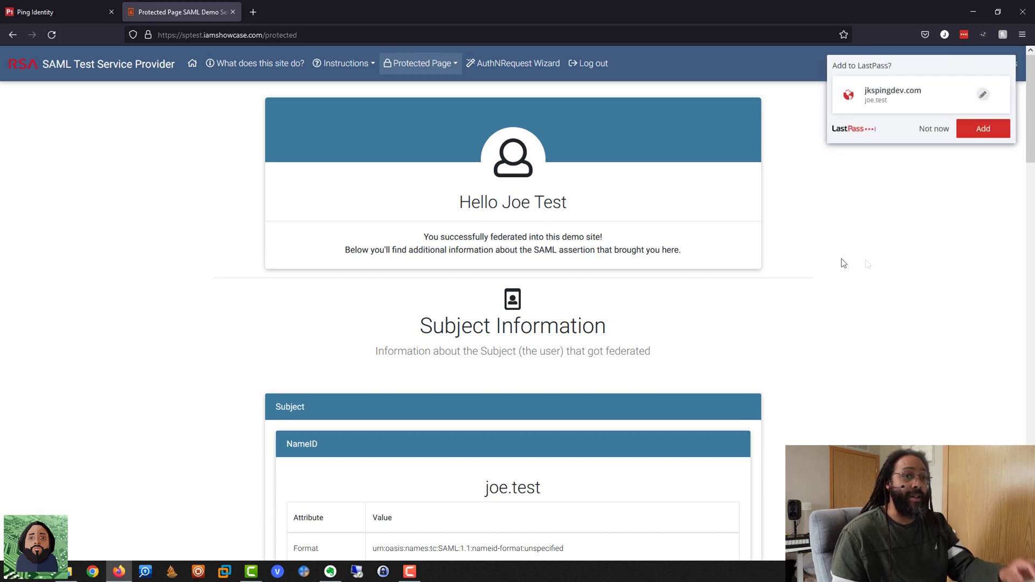
# Dismiss the password prompt and review the greeting, subject and authentication details on the protected page.
pyautogui.click(937, 131)
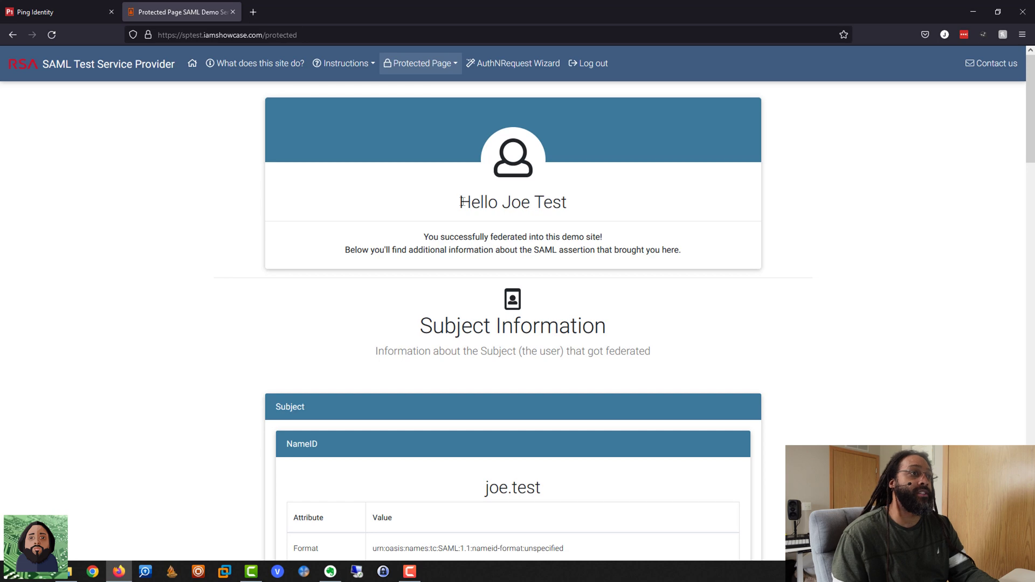
pyautogui.moveTo(509, 204); pyautogui.dragTo(574, 206)
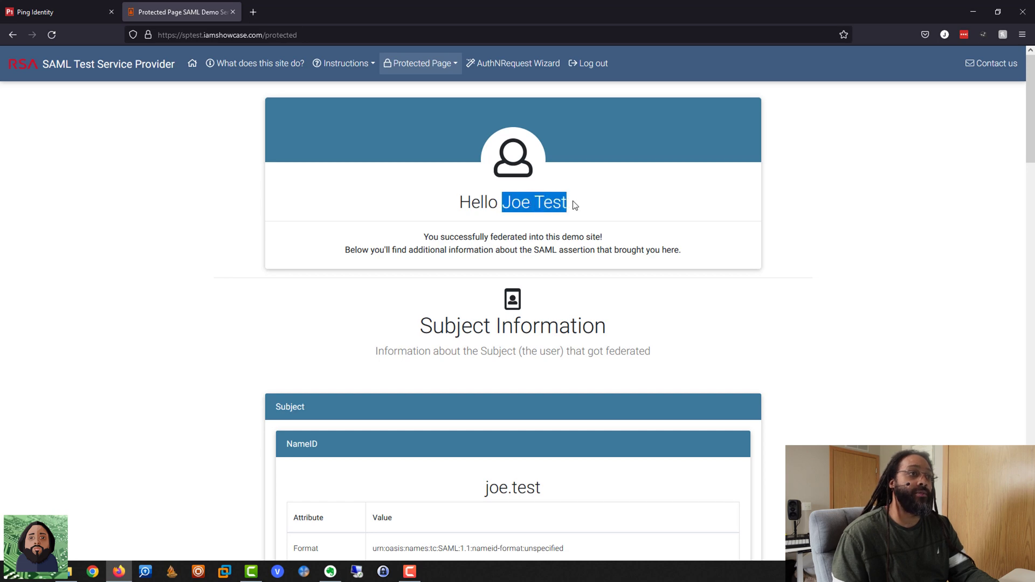
pyautogui.scroll(-4, 575, 250)
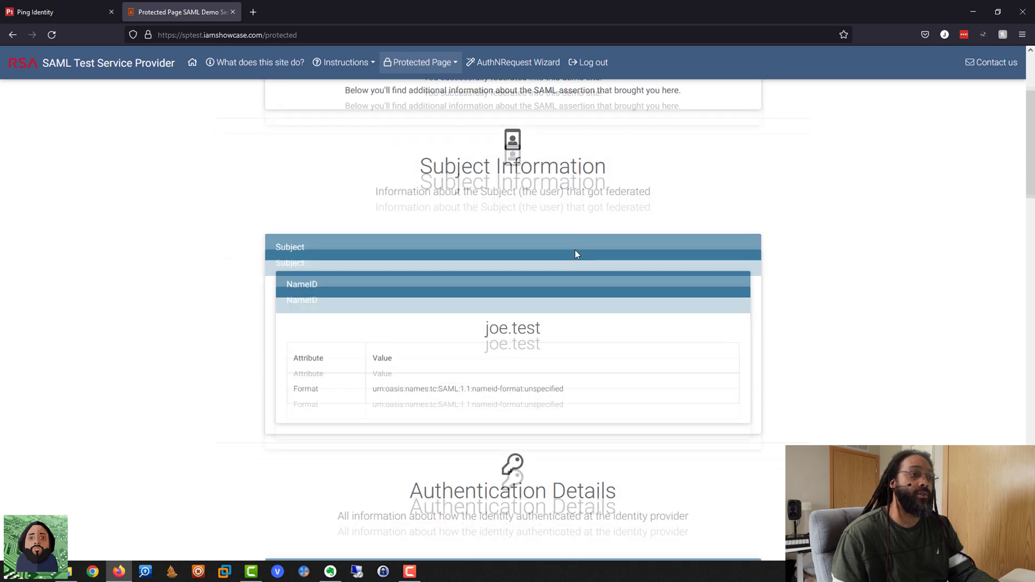
pyautogui.moveTo(487, 273); pyautogui.dragTo(562, 273)
pyautogui.scroll(-4, 551, 277)
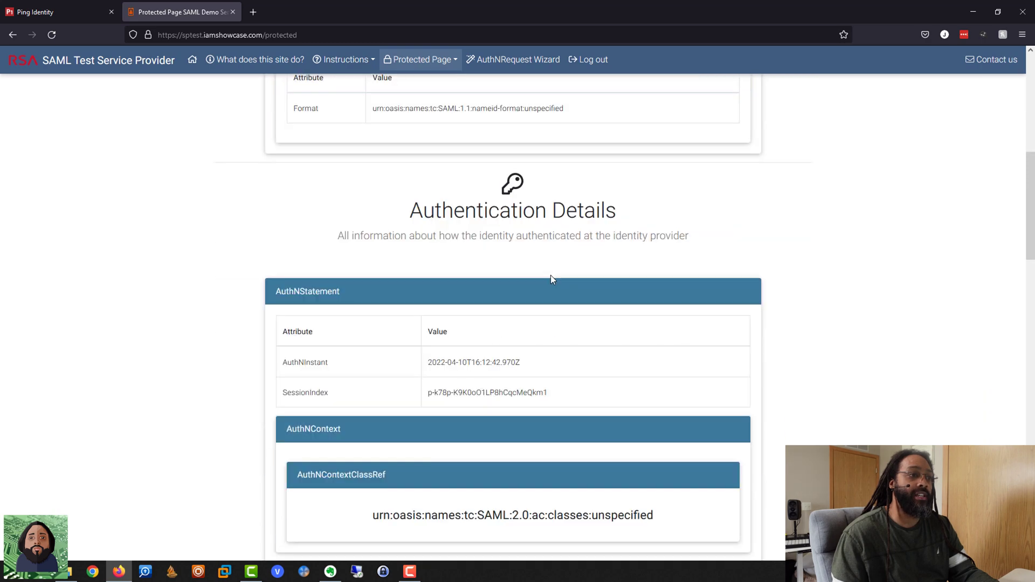
pyautogui.scroll(-2, 551, 279)
pyautogui.scroll(-1, 502, 283)
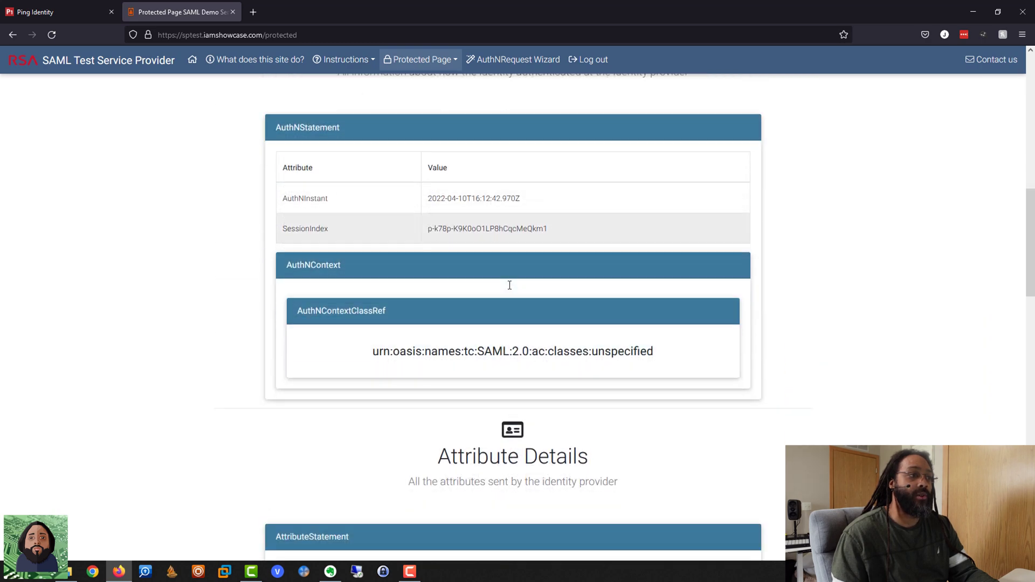
pyautogui.scroll(-1, 509, 285)
pyautogui.scroll(-5, 518, 298)
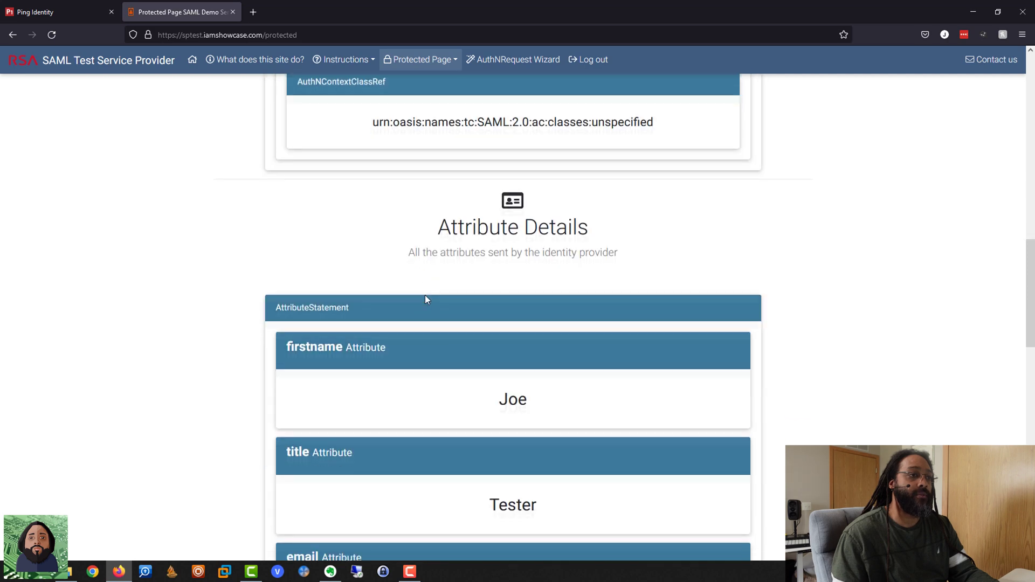
pyautogui.scroll(-1, 364, 270)
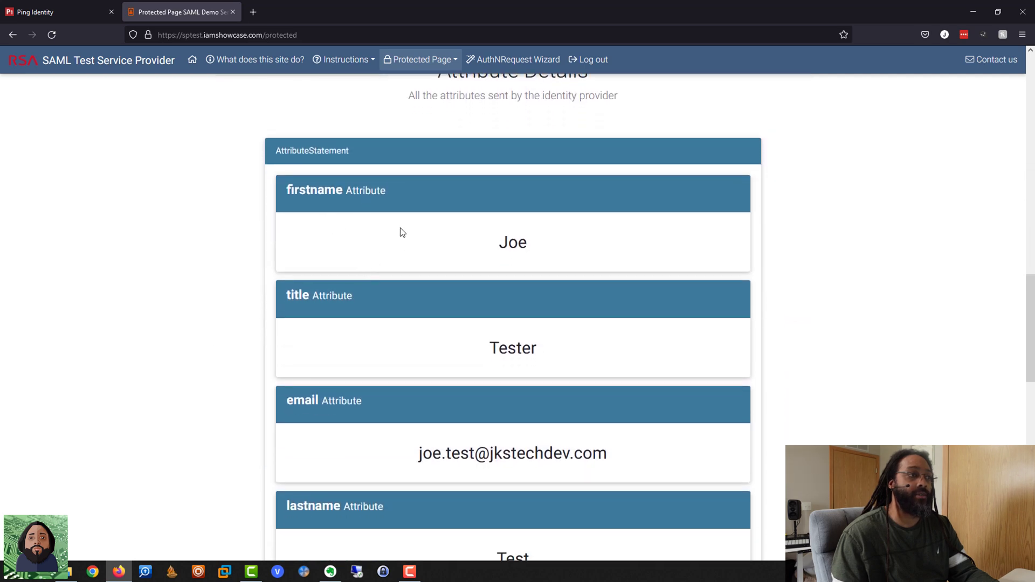
pyautogui.scroll(-2, 514, 247)
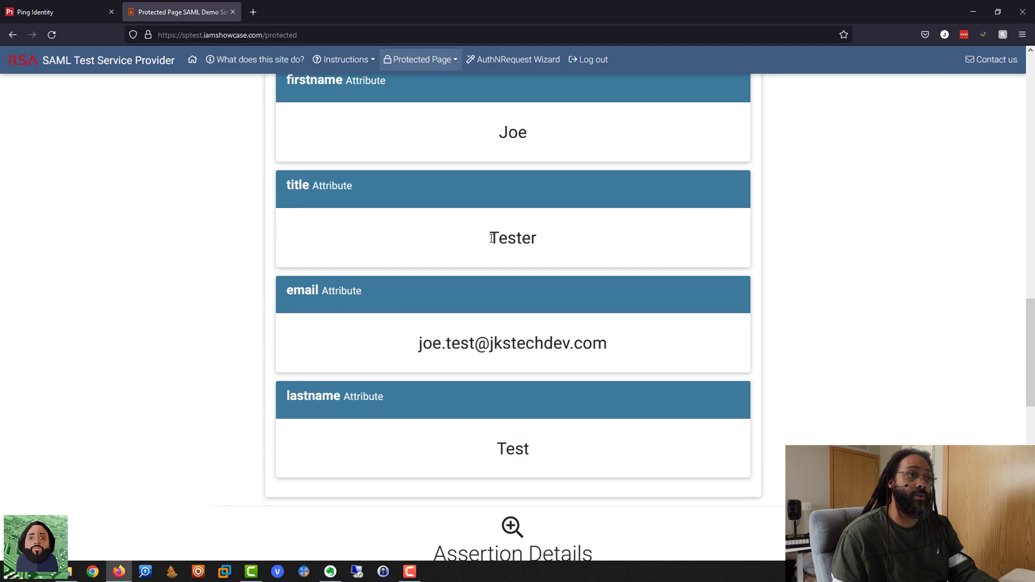
# Review the firstname, title, email and lastname attributes, then bring up the full SAML assertion.
pyautogui.moveTo(491, 238); pyautogui.dragTo(552, 238)
pyautogui.moveTo(420, 345); pyautogui.dragTo(609, 346)
pyautogui.scroll(-1, 531, 385)
pyautogui.scroll(-7, 529, 392)
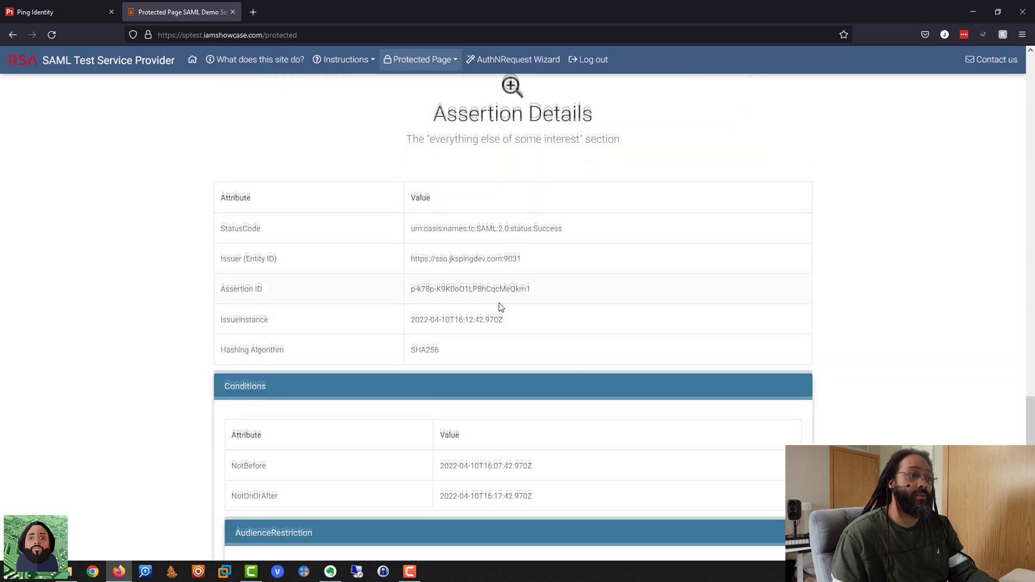
pyautogui.scroll(-4, 499, 303)
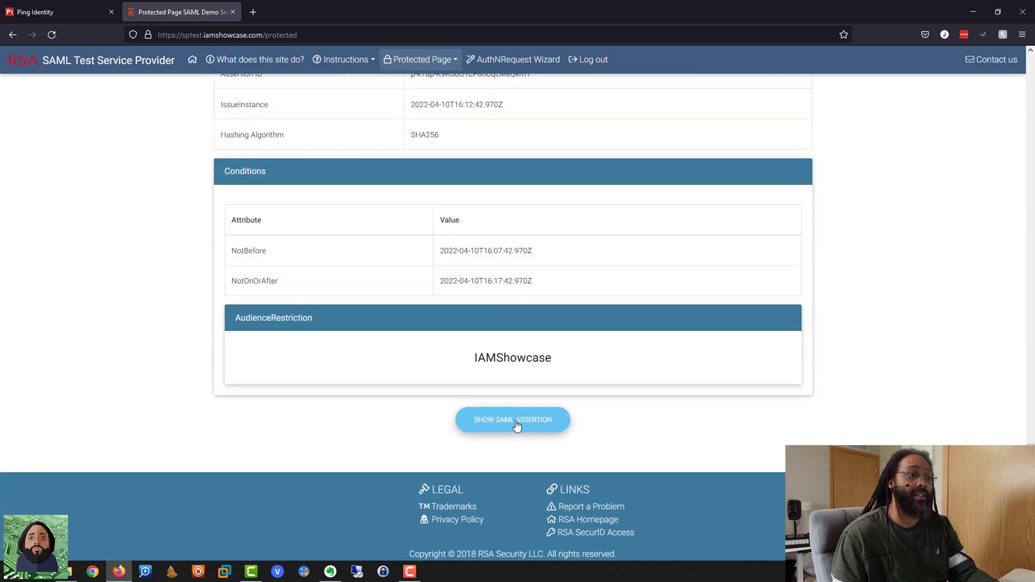
pyautogui.click(517, 426)
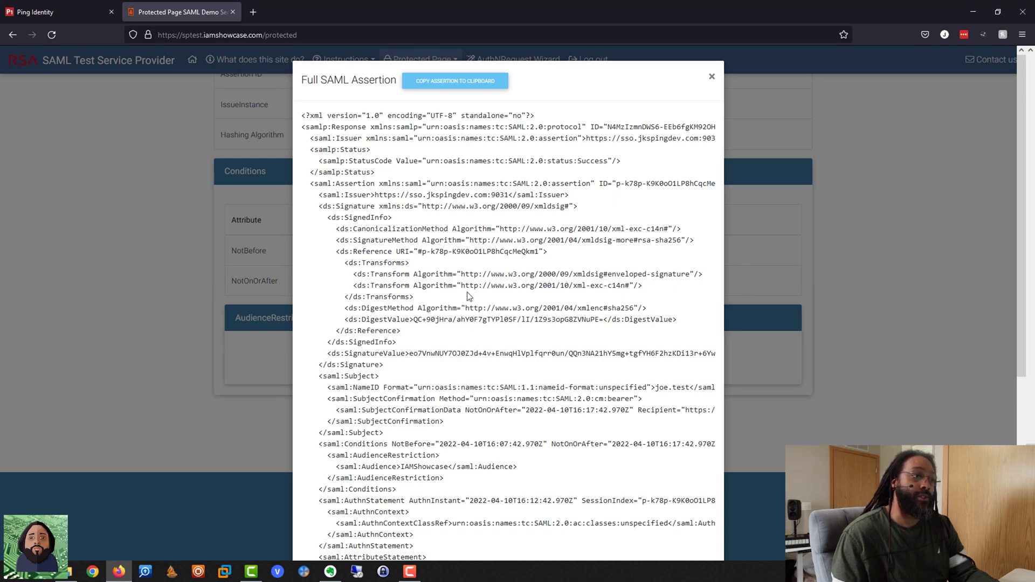
# Inspect the NameID element and value and the IAMShowcase audience in the assertion XML.
pyautogui.scroll(-2, 469, 295)
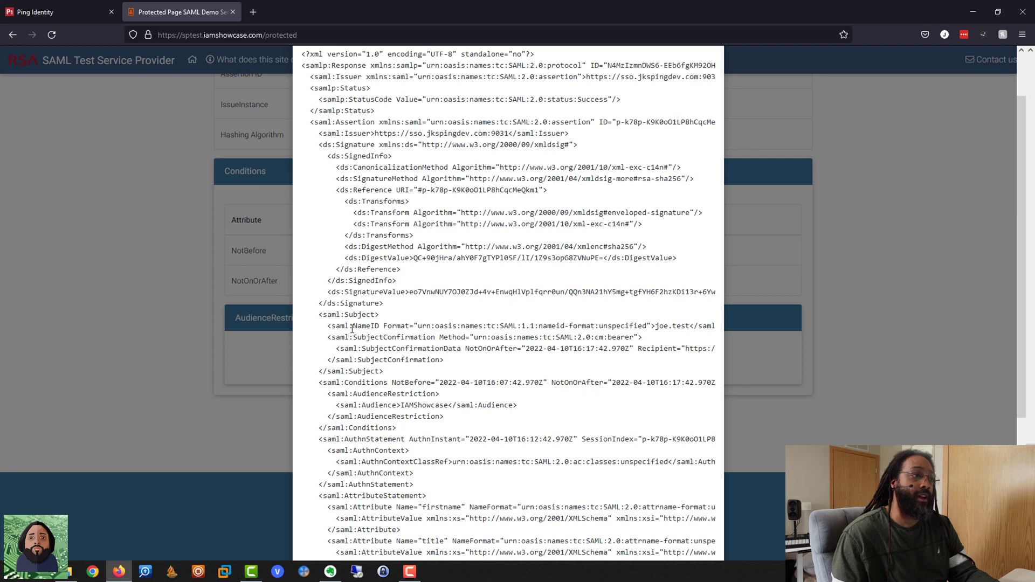
pyautogui.moveTo(379, 330); pyautogui.dragTo(385, 330)
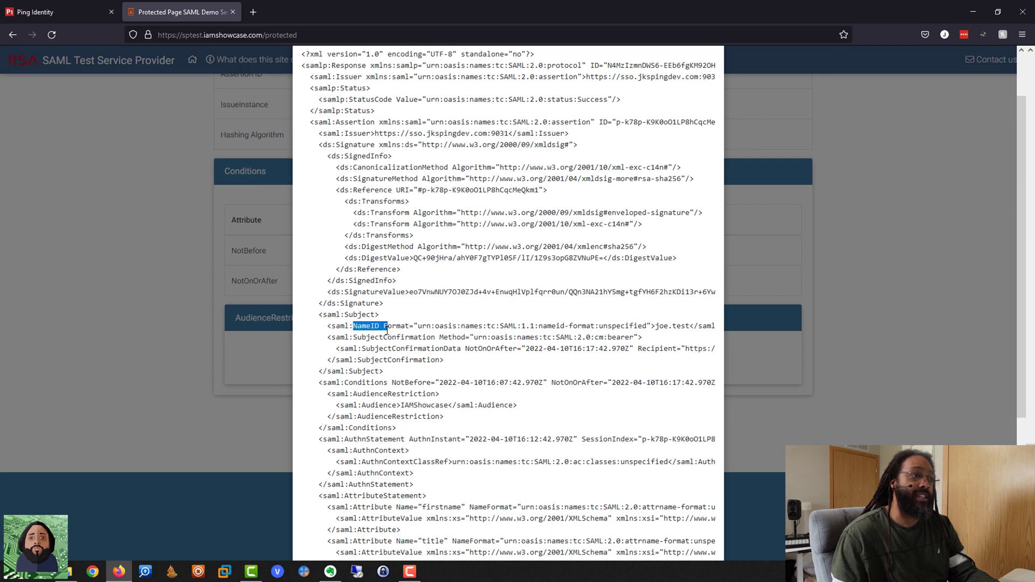
pyautogui.moveTo(655, 326); pyautogui.dragTo(689, 326)
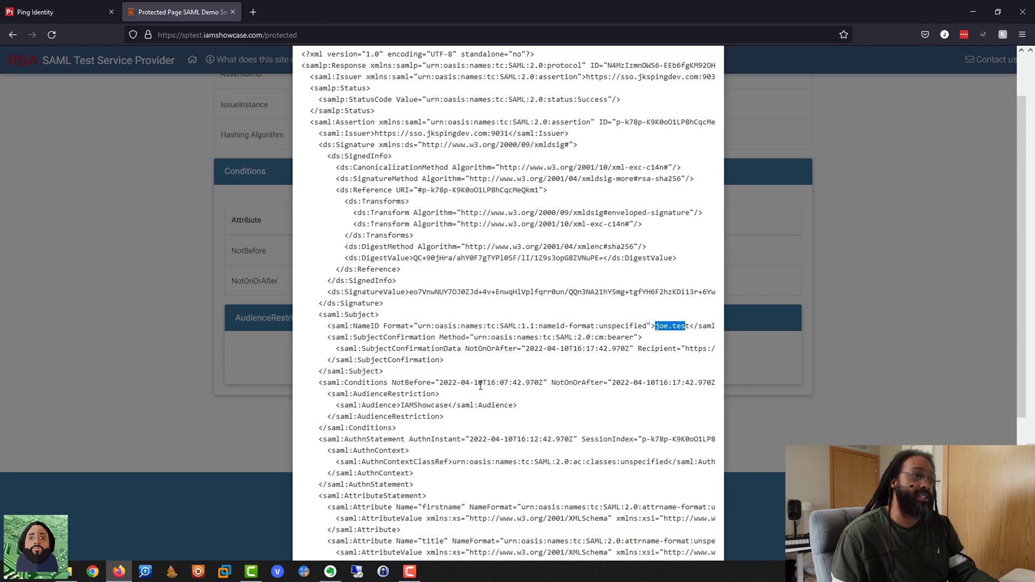
pyautogui.scroll(-2, 481, 386)
pyautogui.moveTo(401, 345); pyautogui.dragTo(451, 346)
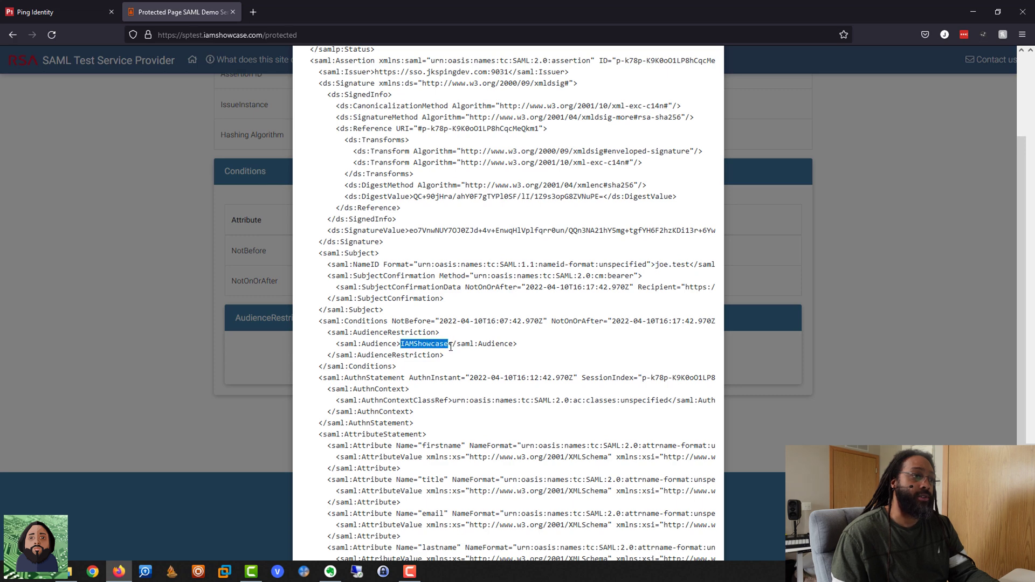
# Highlight the attribute lines, including title, in the XML, then close the assertion view.
pyautogui.scroll(-2, 477, 397)
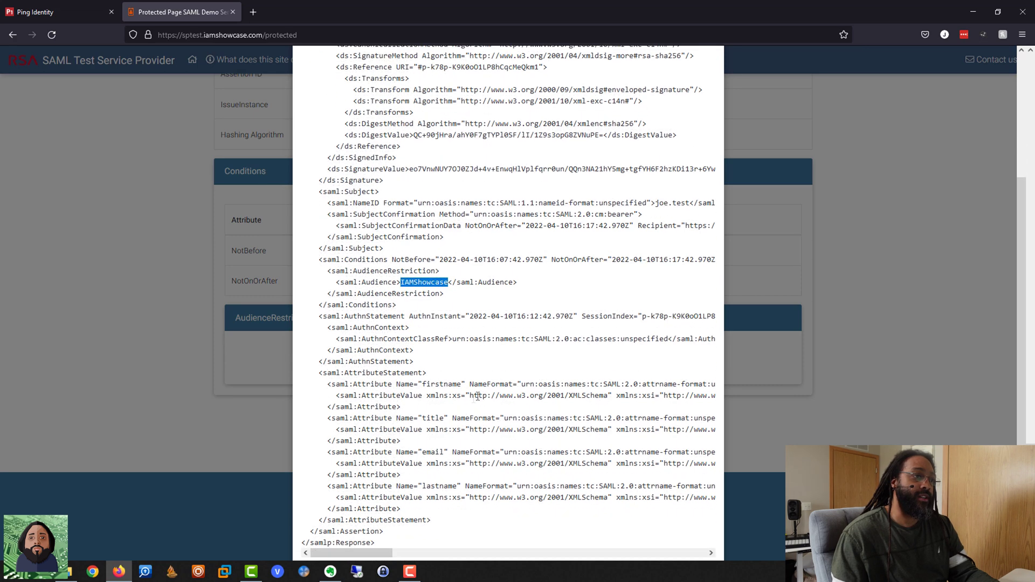
pyautogui.scroll(-2, 480, 386)
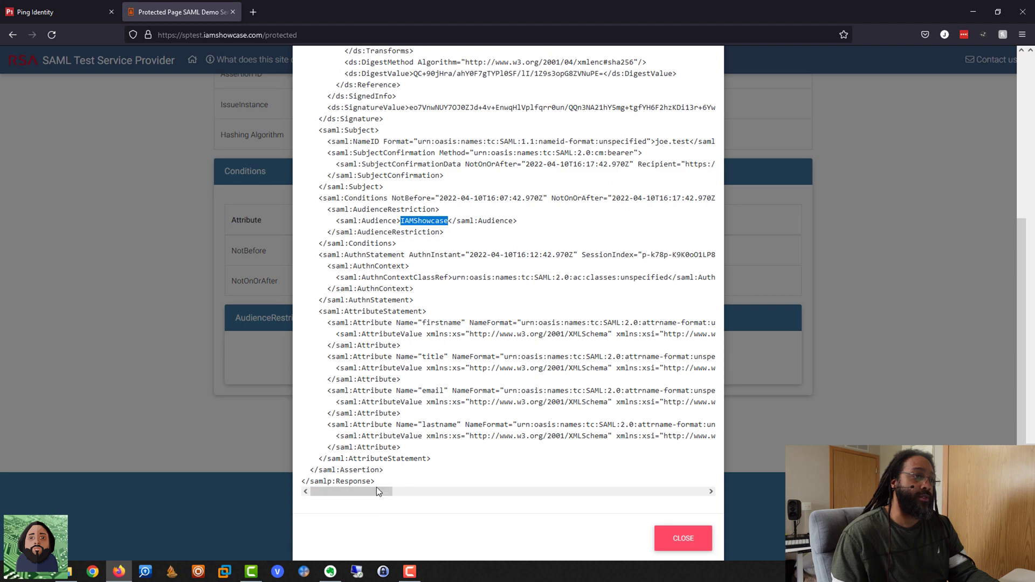
pyautogui.moveTo(378, 493); pyautogui.dragTo(426, 494)
pyautogui.moveTo(447, 495); pyautogui.dragTo(486, 494)
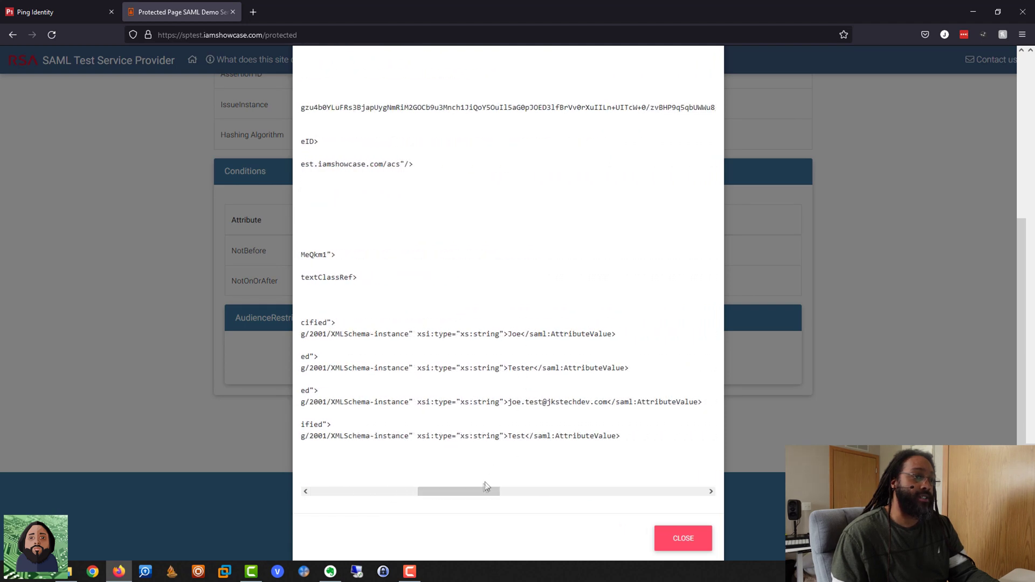
pyautogui.moveTo(484, 494); pyautogui.dragTo(376, 494)
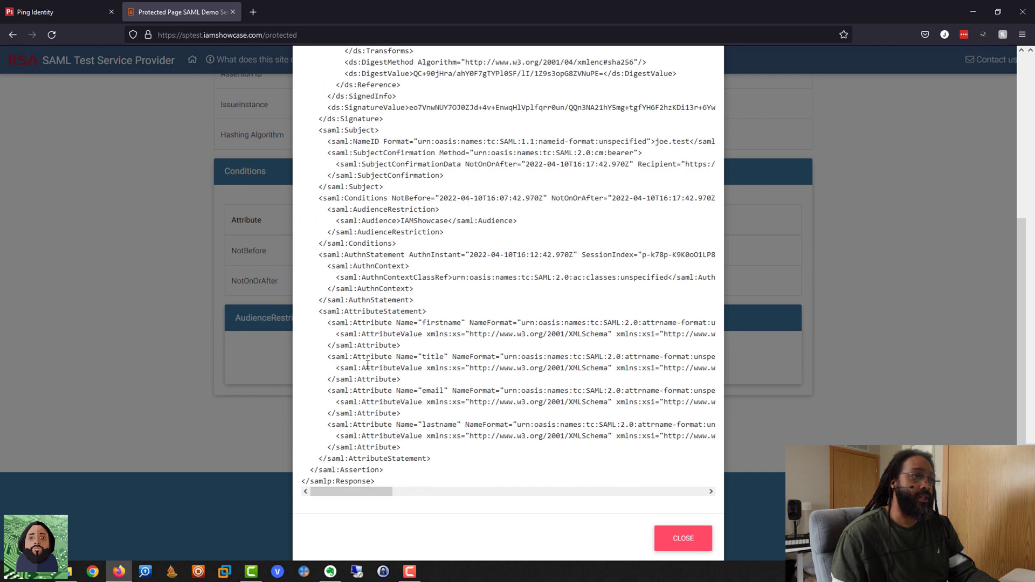
pyautogui.moveTo(345, 356); pyautogui.dragTo(442, 355)
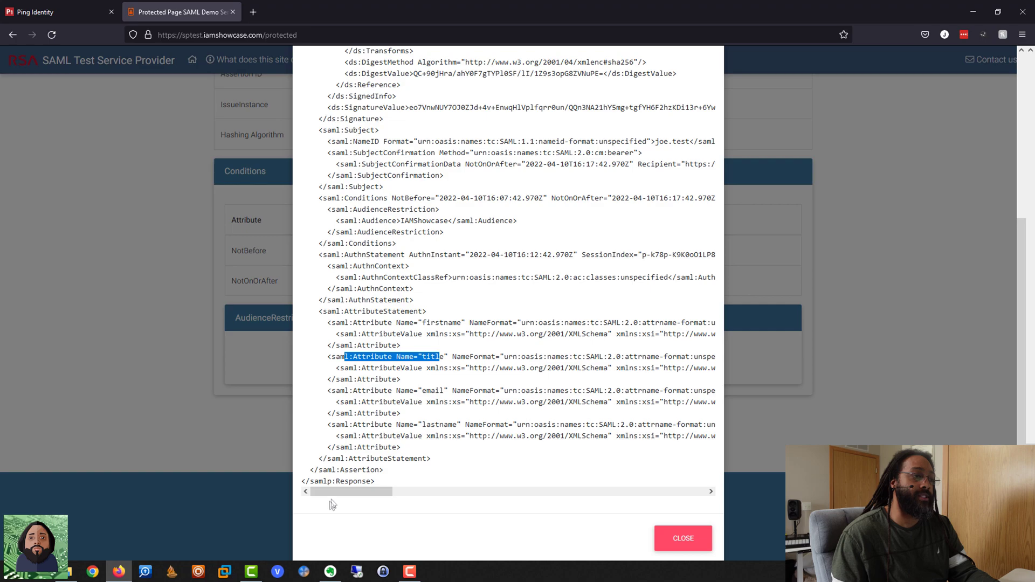
pyautogui.moveTo(334, 492); pyautogui.dragTo(369, 493)
pyautogui.click(684, 539)
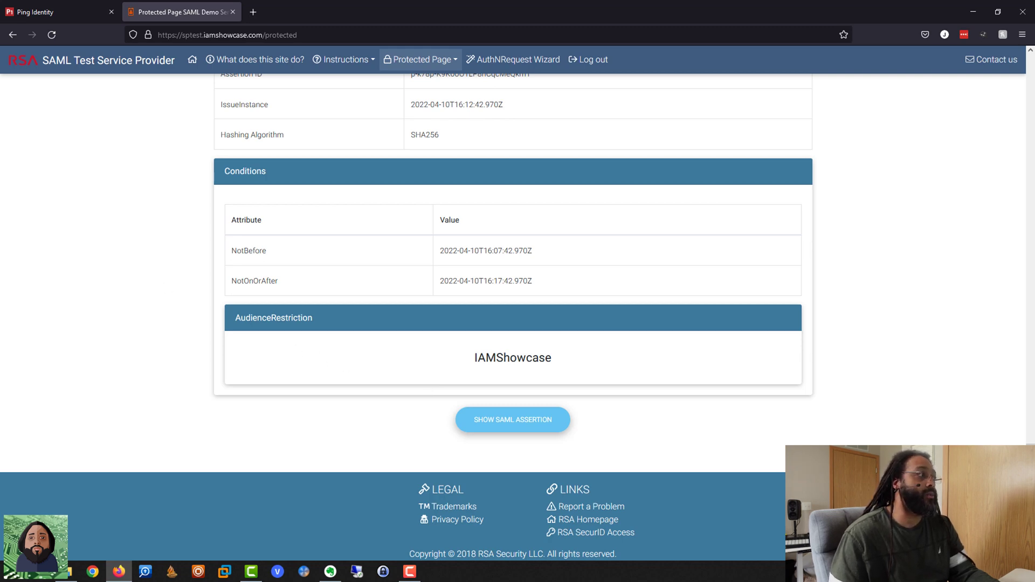
# Move and enlarge SAML-tracer, widen its details pane, and display the SAML POST to /acs.
pyautogui.moveTo(0, 186); pyautogui.dragTo(487, 91)
pyautogui.moveTo(648, 396); pyautogui.dragTo(768, 477)
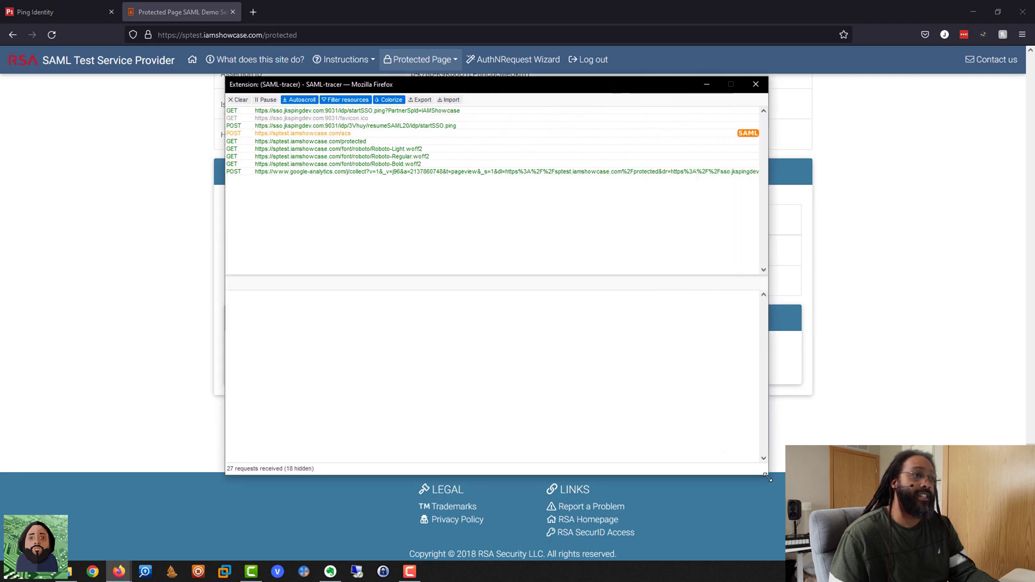
pyautogui.moveTo(522, 276); pyautogui.dragTo(521, 187)
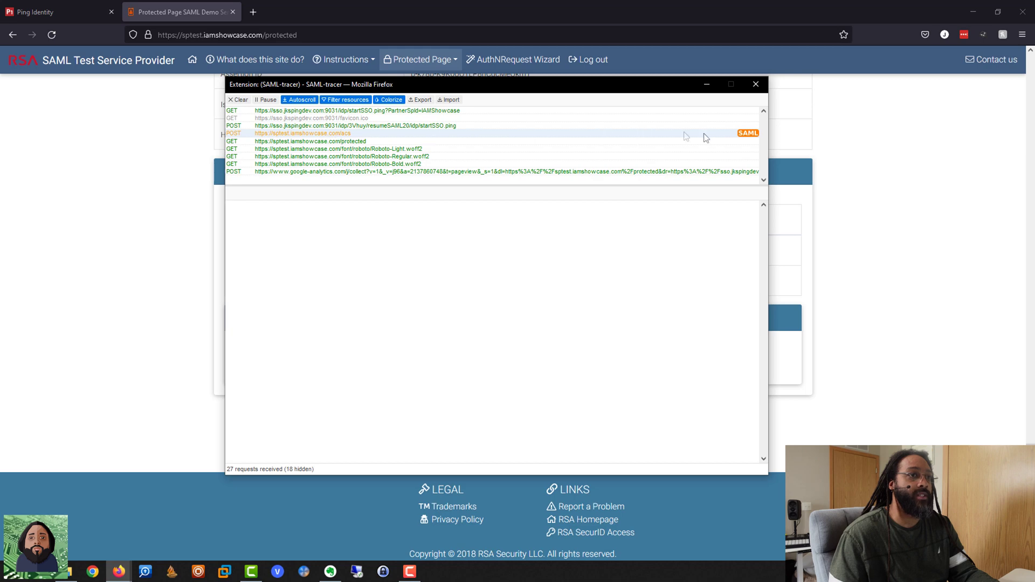
pyautogui.click(352, 134)
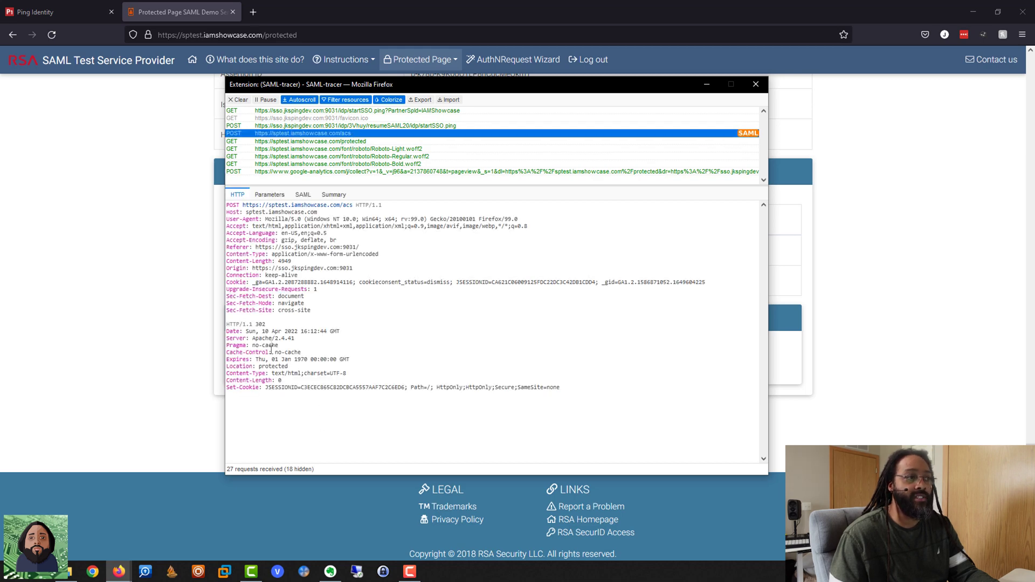
# Inspect the POST's SAMLResponse parameter and decoded XML from its issuer, ending on the summary.
pyautogui.click(269, 195)
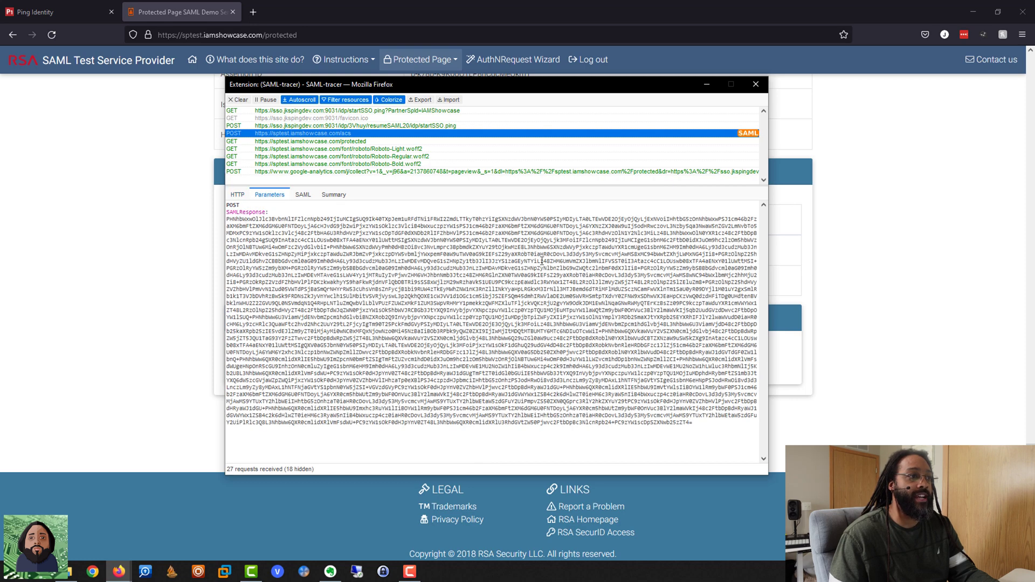
pyautogui.click(305, 196)
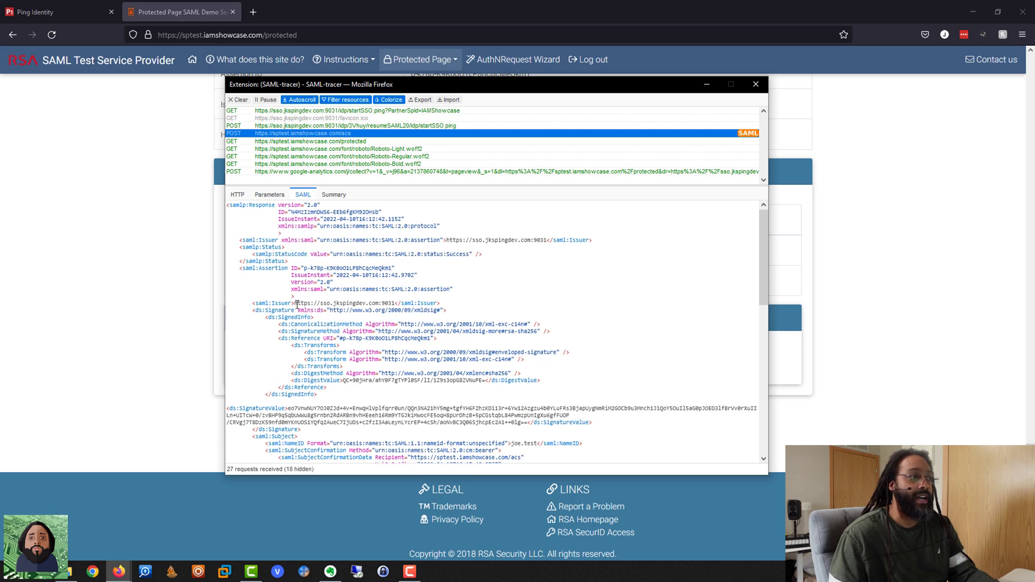
pyautogui.moveTo(295, 303); pyautogui.dragTo(395, 303)
pyautogui.scroll(-6, 338, 313)
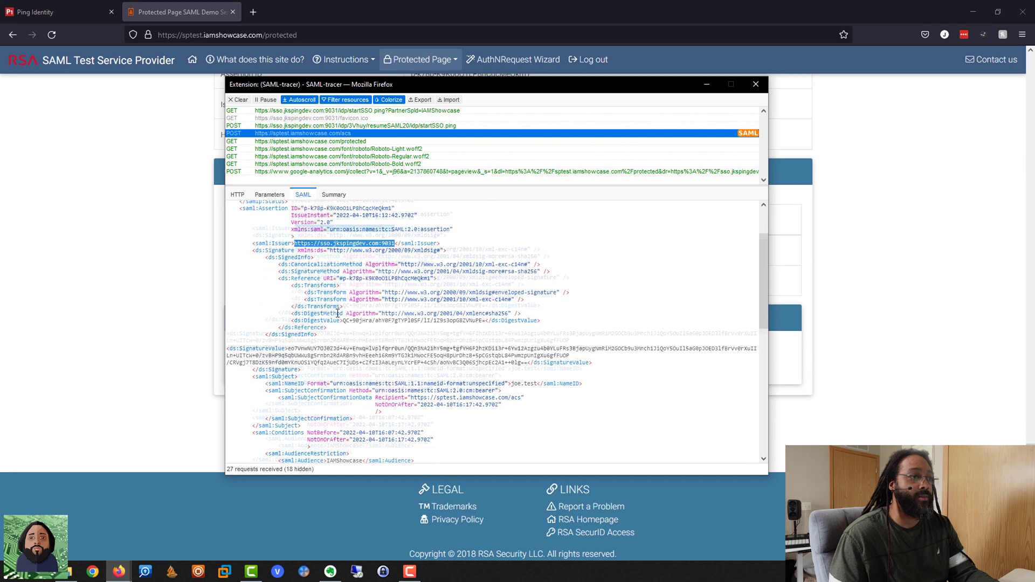
pyautogui.scroll(-8, 322, 306)
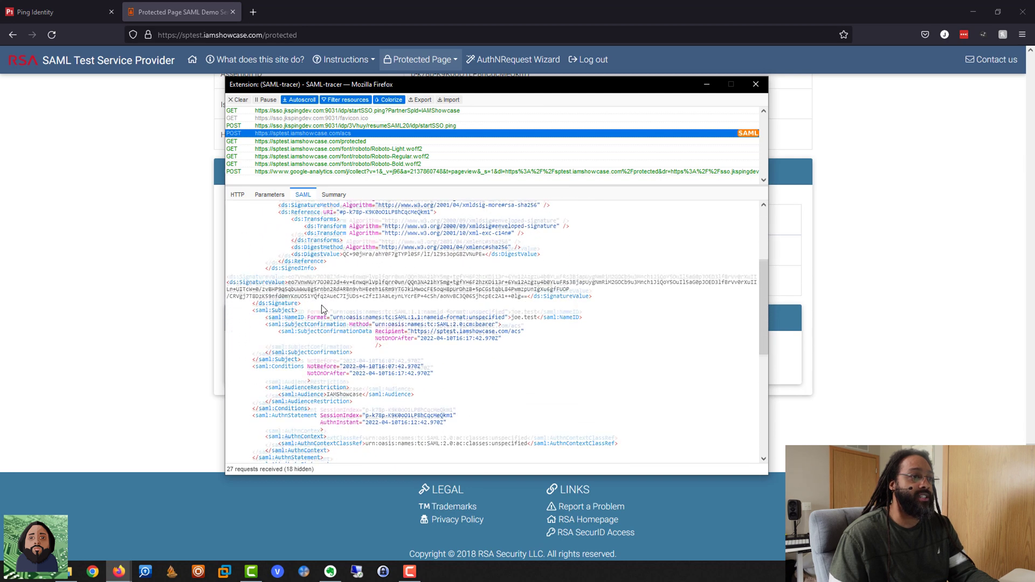
pyautogui.scroll(-2, 322, 306)
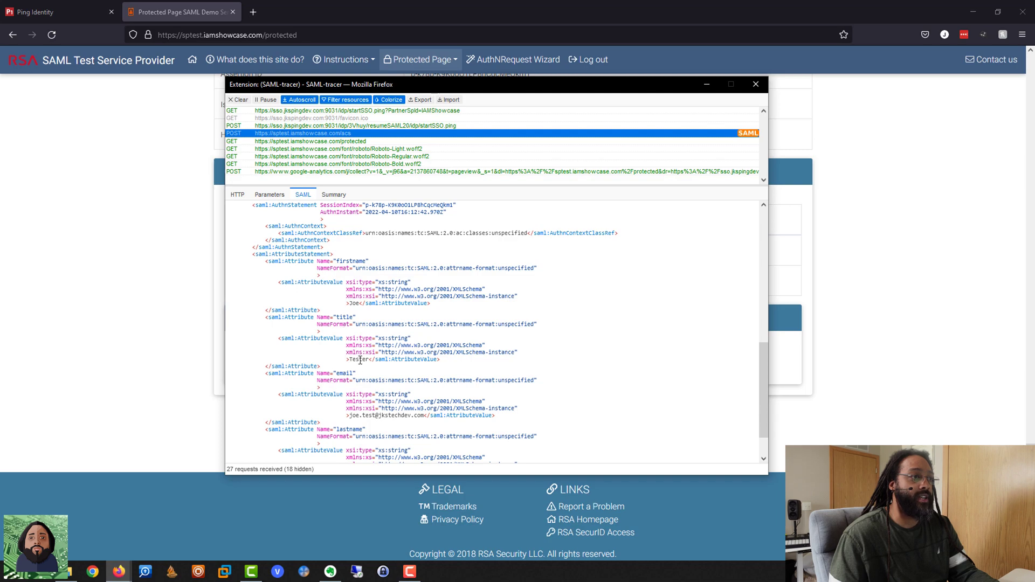
pyautogui.scroll(-2, 360, 360)
pyautogui.scroll(6, 378, 380)
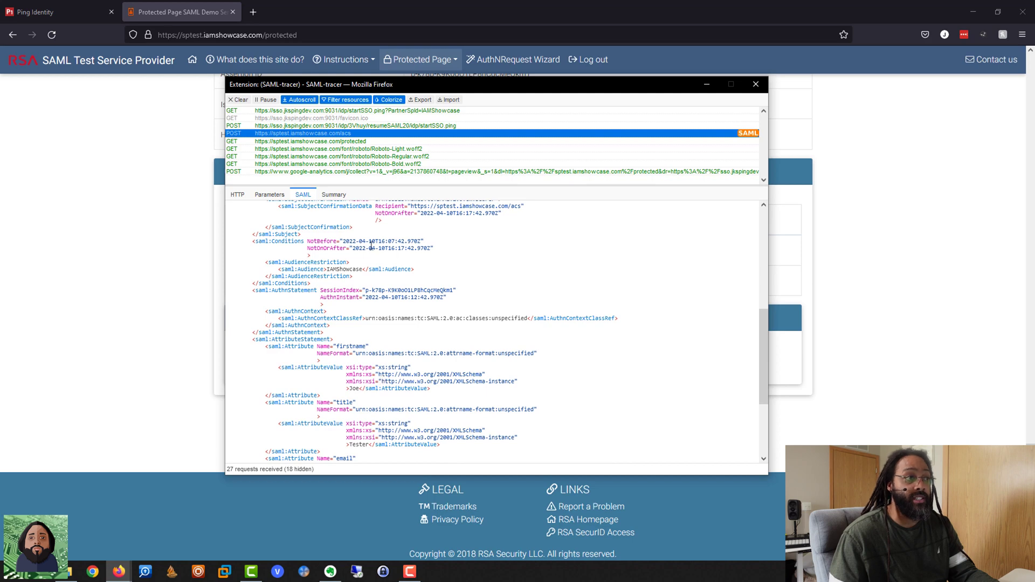
pyautogui.click(339, 195)
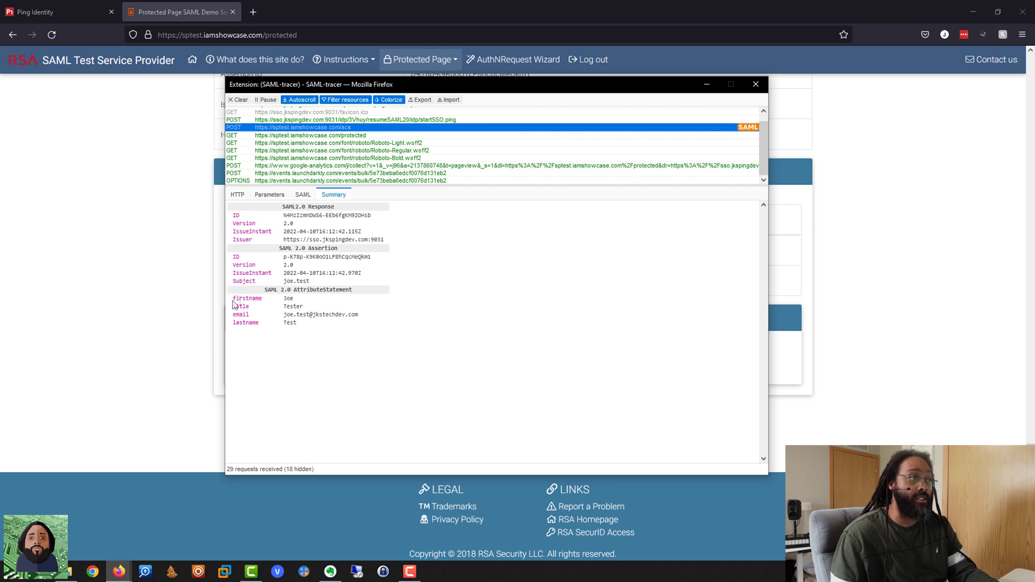
# Highlight firstname and the other attribute names in the summary, then minimize SAML-tracer.
pyautogui.moveTo(234, 302); pyautogui.dragTo(276, 303)
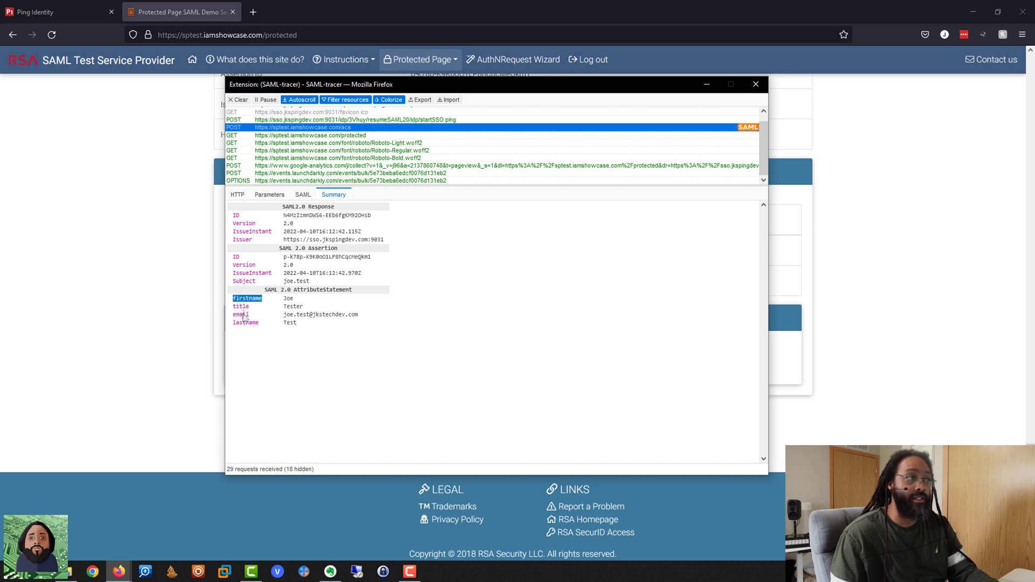
pyautogui.moveTo(257, 323); pyautogui.dragTo(297, 329)
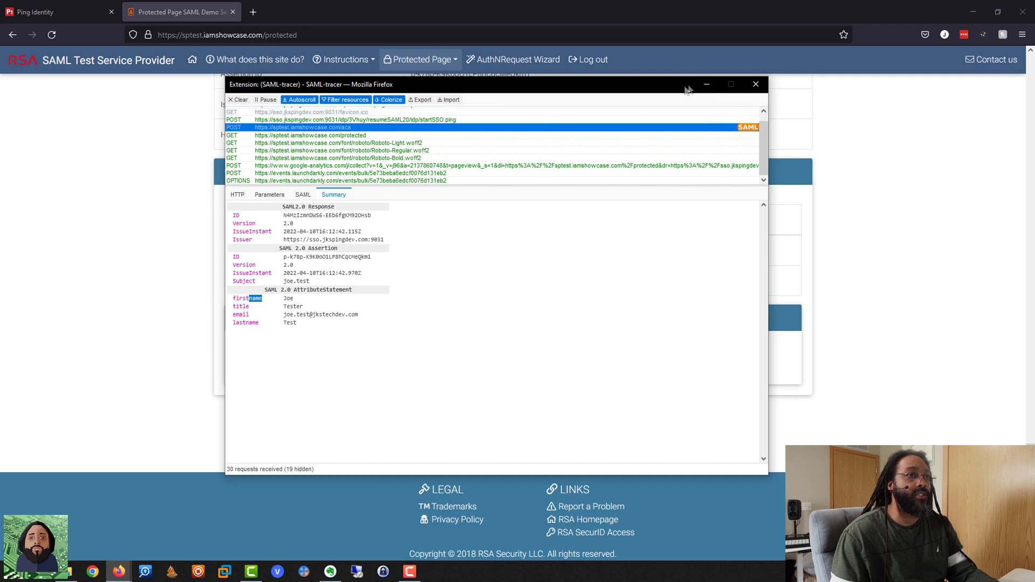
pyautogui.moveTo(661, 88); pyautogui.dragTo(672, 111)
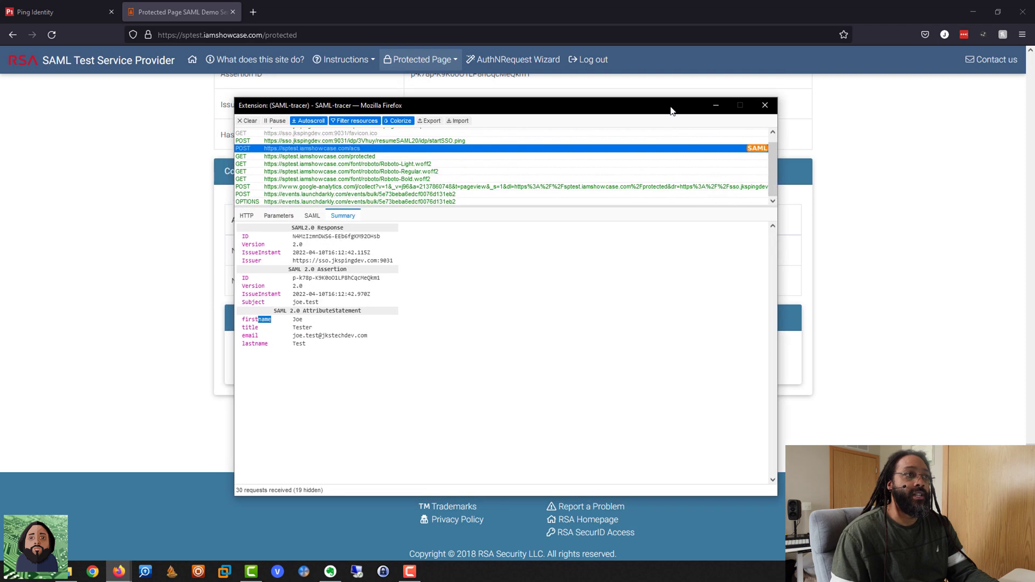
pyautogui.click(716, 106)
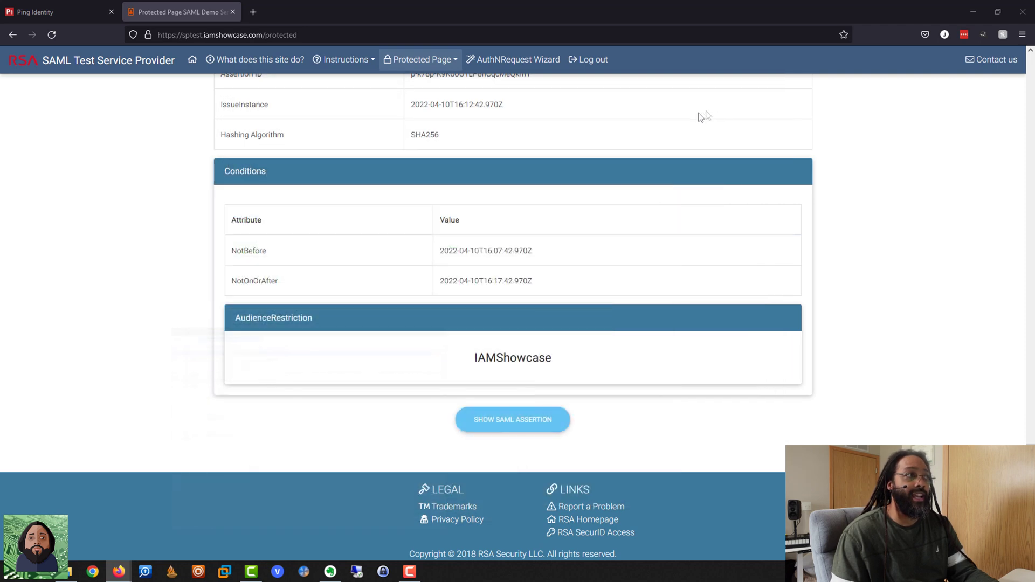
# Scroll through the firstname, title, email and lastname attribute cards on the protected page.
pyautogui.scroll(10, 147, 286)
pyautogui.scroll(15, 146, 291)
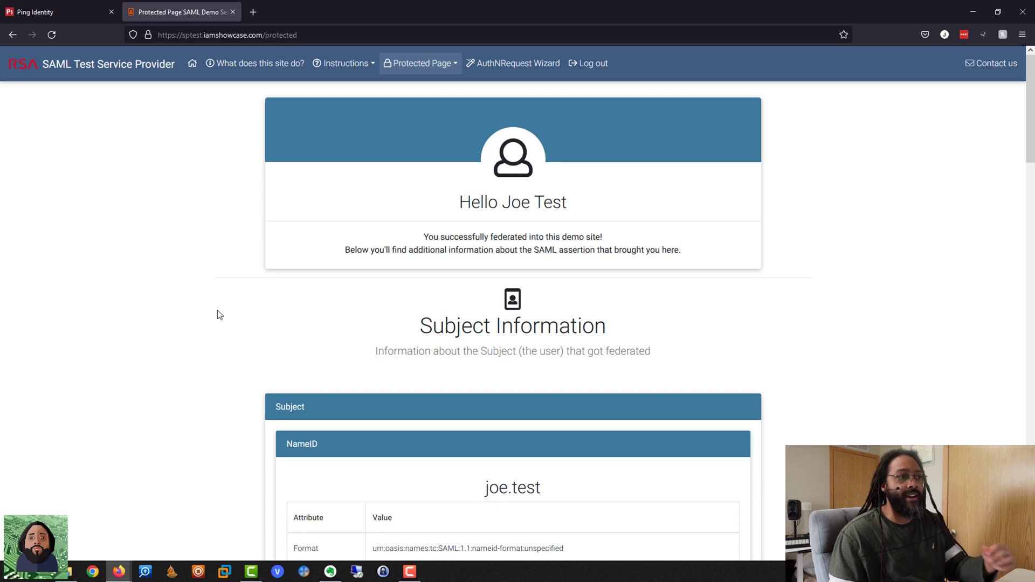
pyautogui.scroll(-3, 270, 406)
pyautogui.scroll(-12, 271, 405)
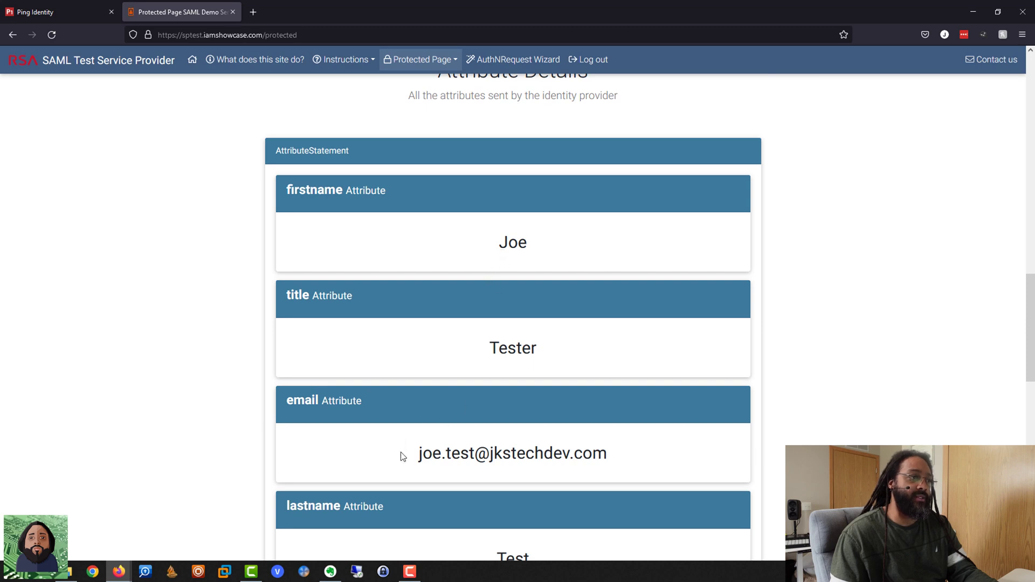
pyautogui.scroll(-3, 403, 456)
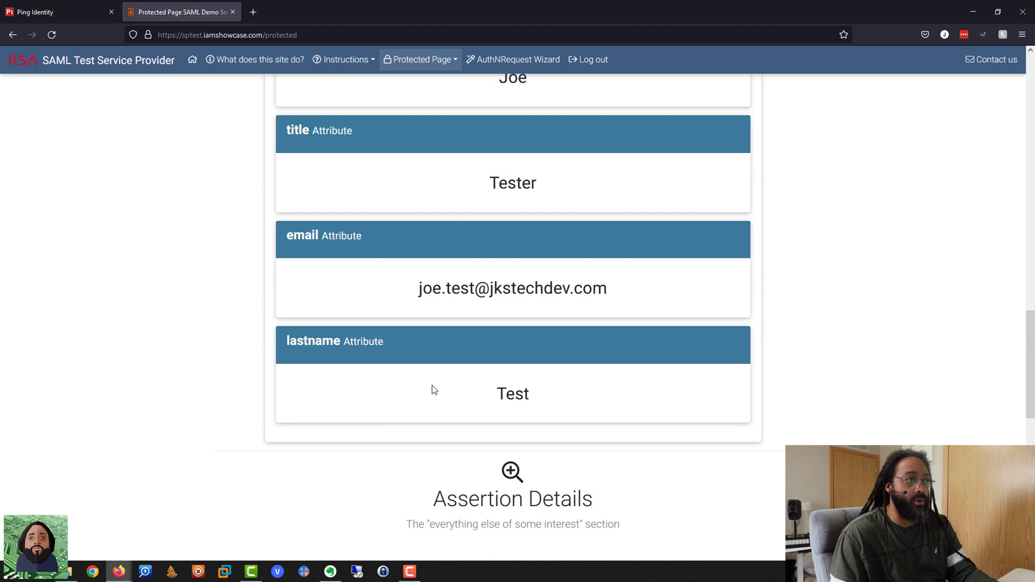
pyautogui.scroll(1, 439, 395)
pyautogui.scroll(2, 438, 394)
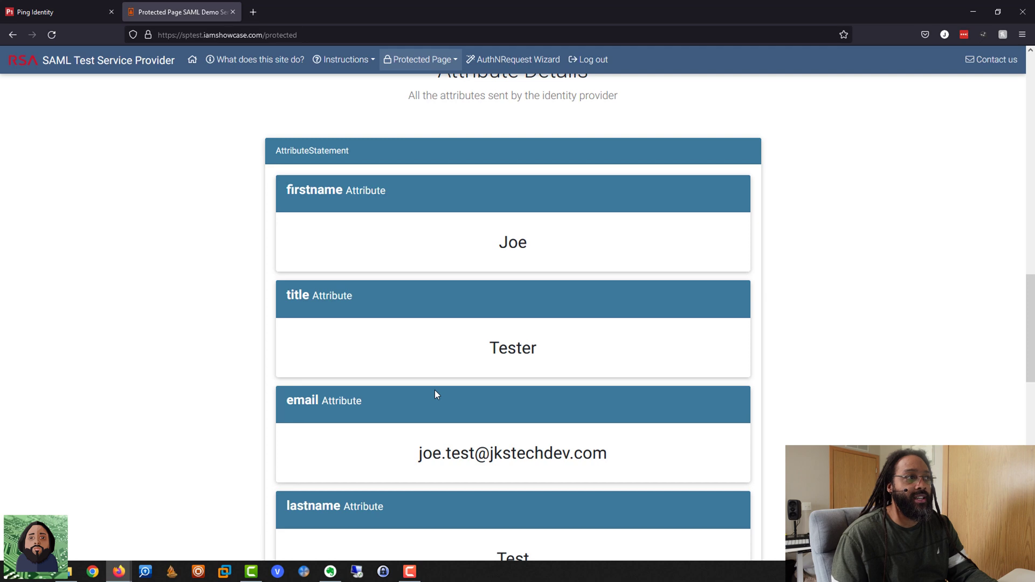
pyautogui.scroll(-1, 435, 390)
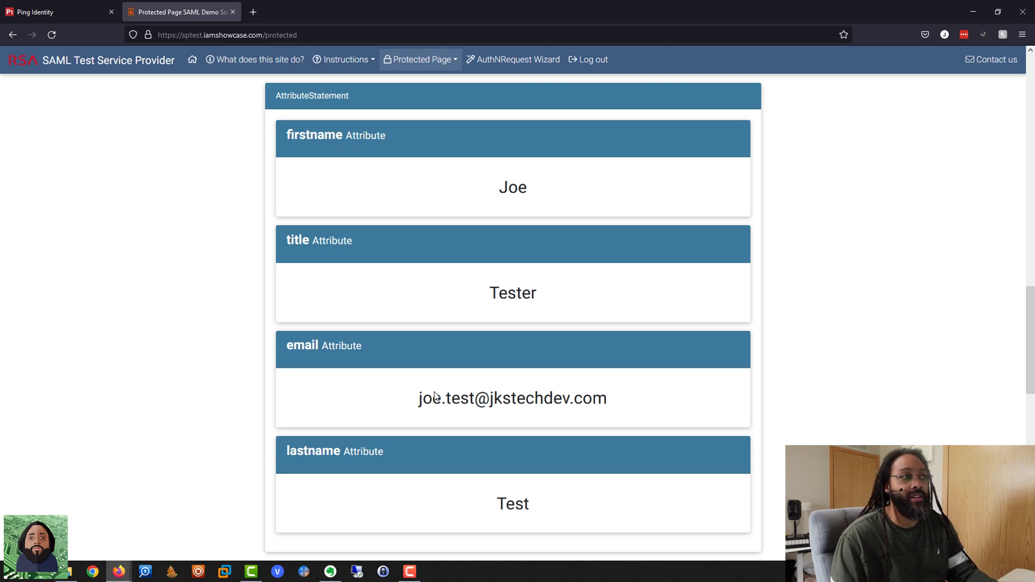
pyautogui.scroll(10, 436, 397)
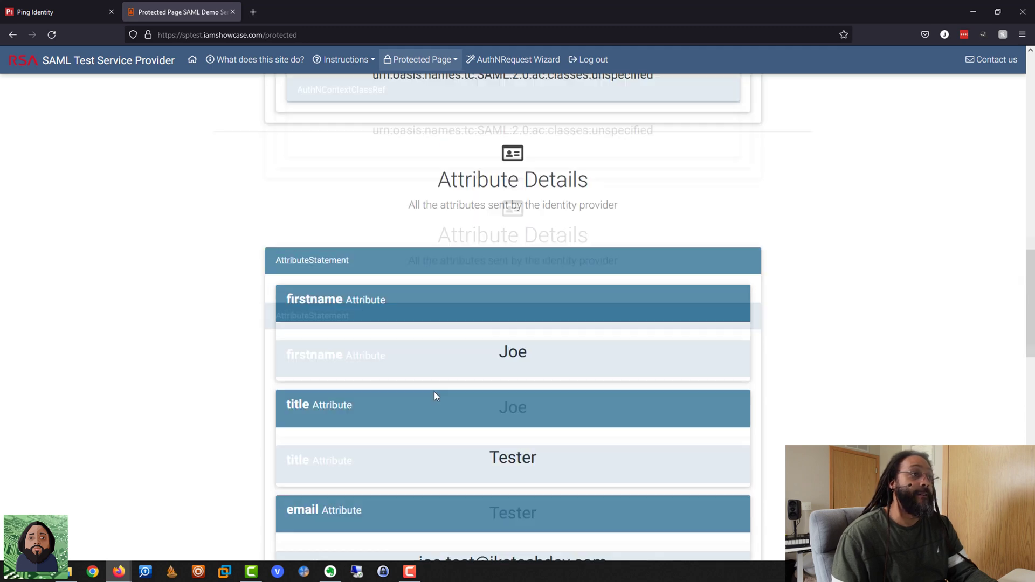
pyautogui.scroll(8, 436, 392)
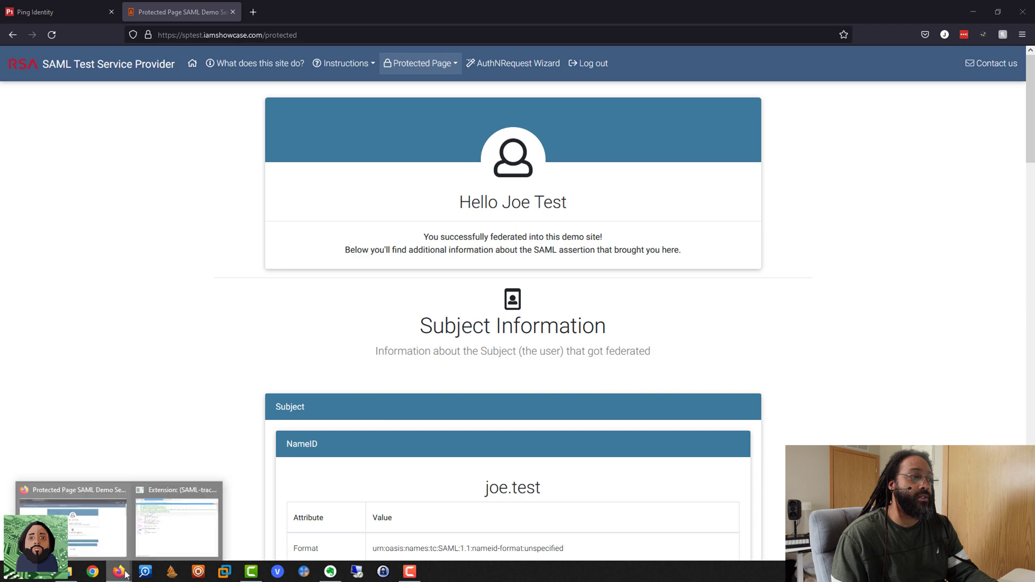
# Briefly restore and re-minimize SAML-tracer, then switch back to the PingFederate session.
pyautogui.click(170, 534)
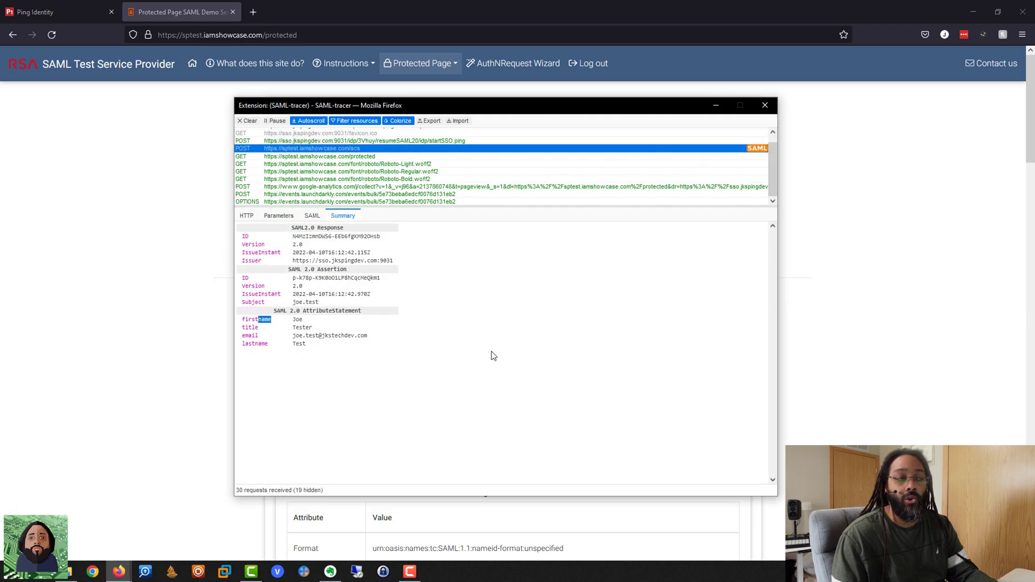
pyautogui.click(715, 107)
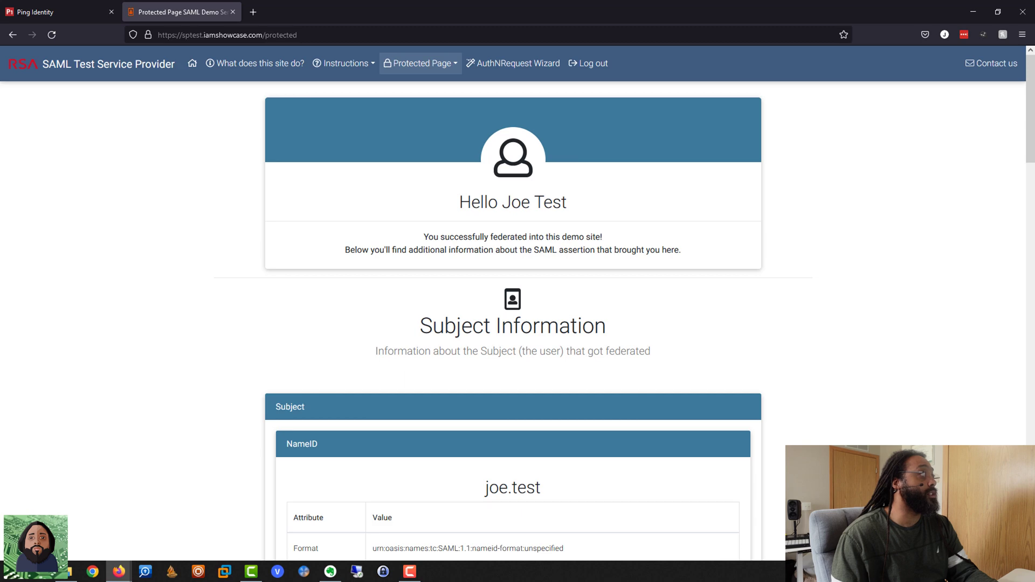
pyautogui.hotkey('alt', 'Tab')
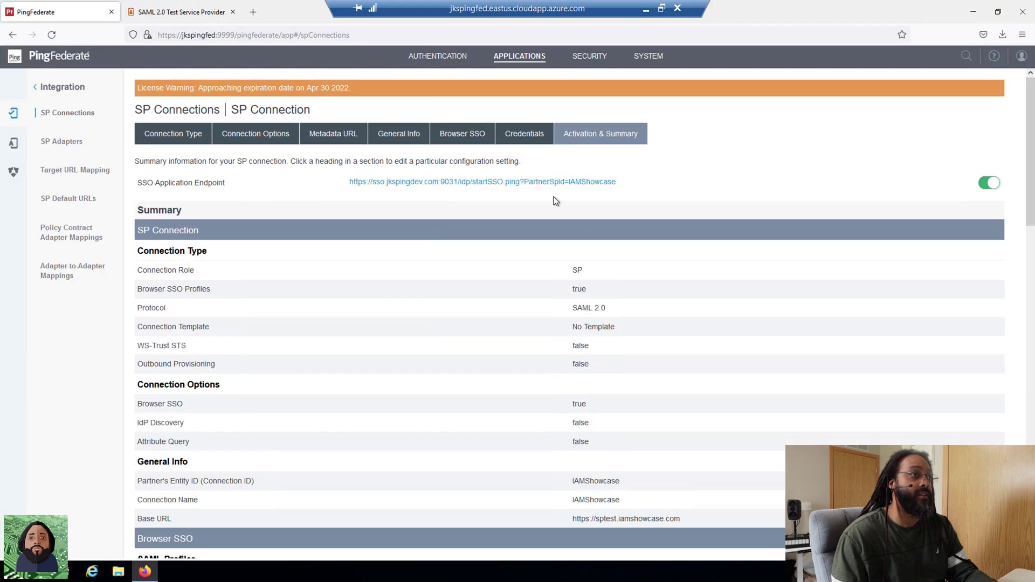
# Review the IAMShowcase connection's General Info and base URL, then return to the SP Connections list.
pyautogui.click(171, 110)
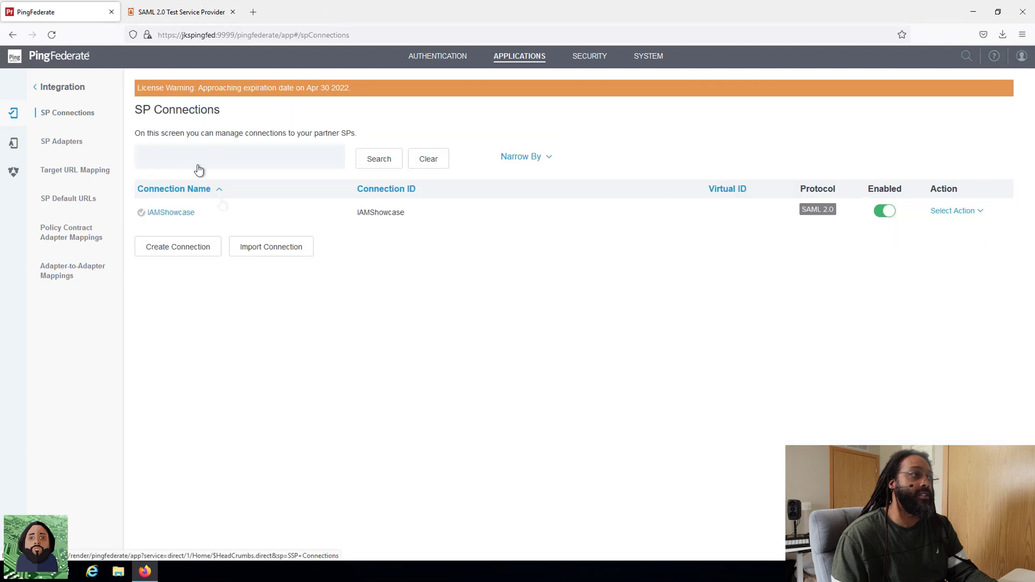
pyautogui.click(172, 213)
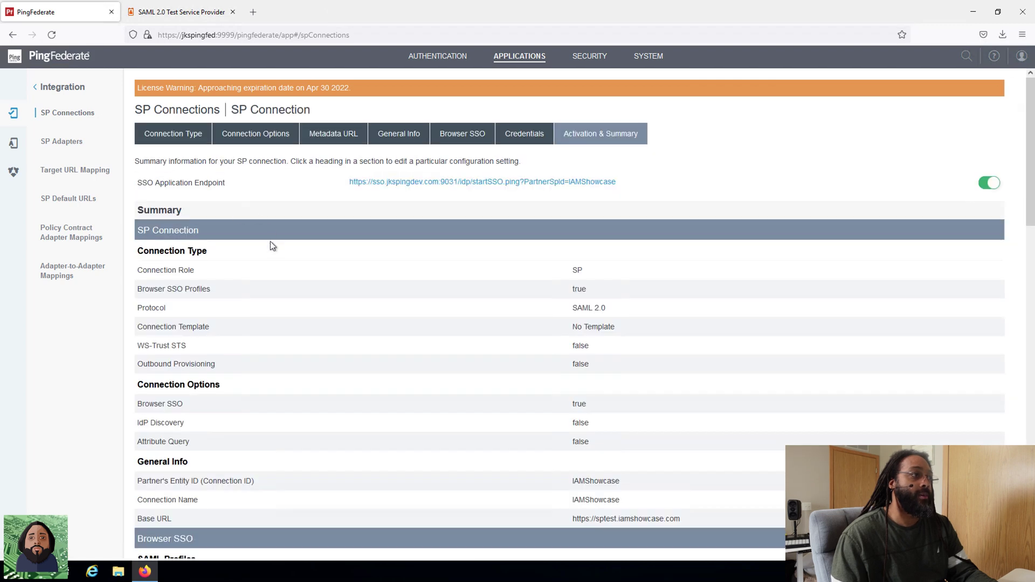
pyautogui.click(402, 136)
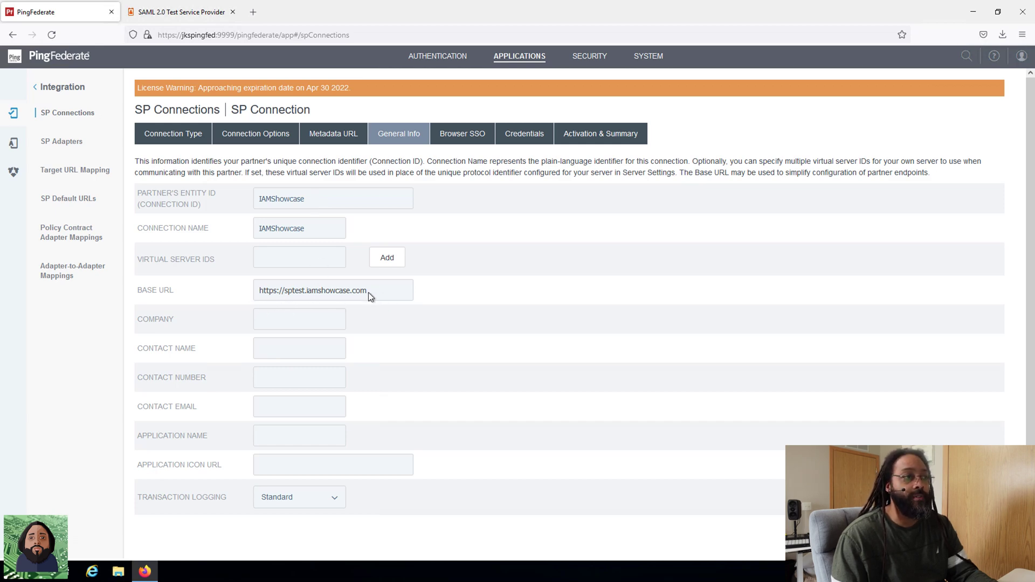
pyautogui.moveTo(369, 294); pyautogui.dragTo(257, 296)
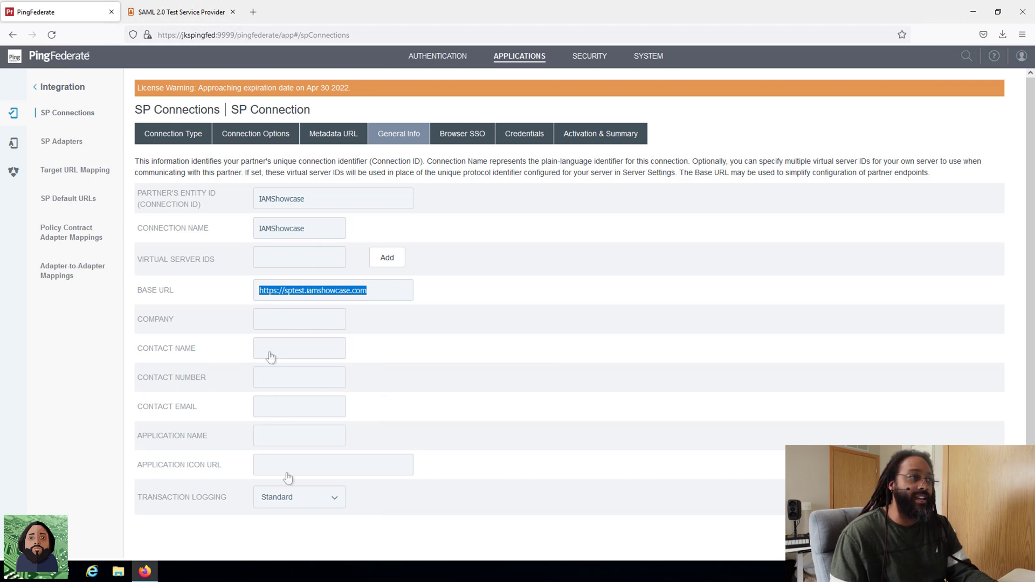
pyautogui.click(184, 114)
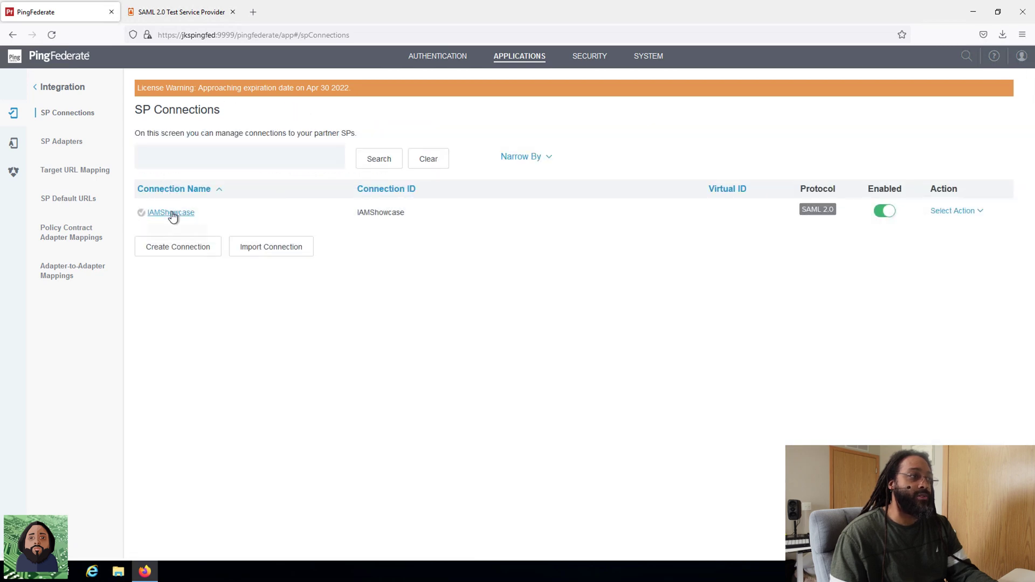
# Reopen IAMShowcase and find its attribute contract: SAML_SUBJECT, email, firstname, lastname, title.
pyautogui.click(171, 213)
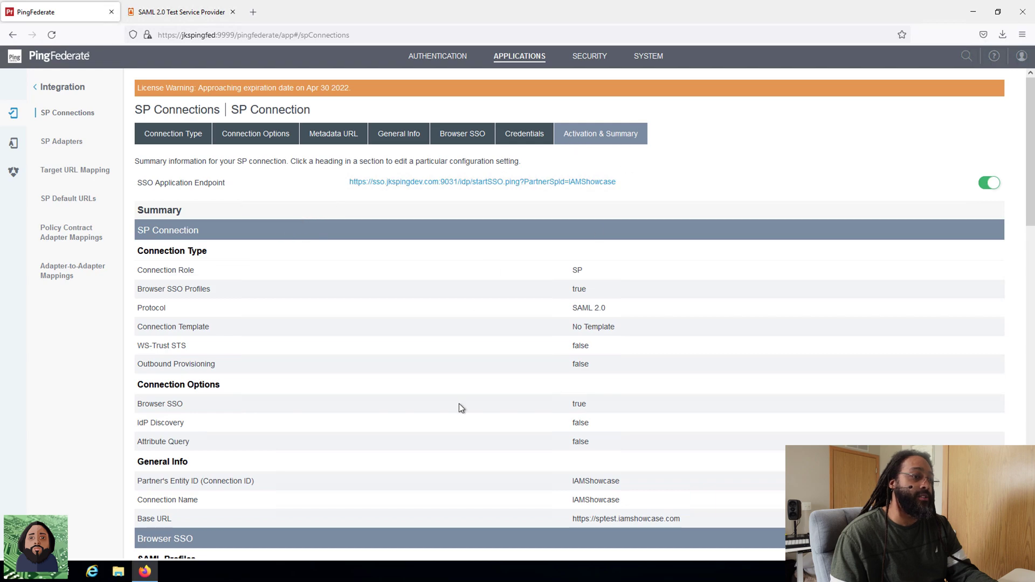
pyautogui.scroll(-8, 460, 407)
pyautogui.scroll(-11, 460, 407)
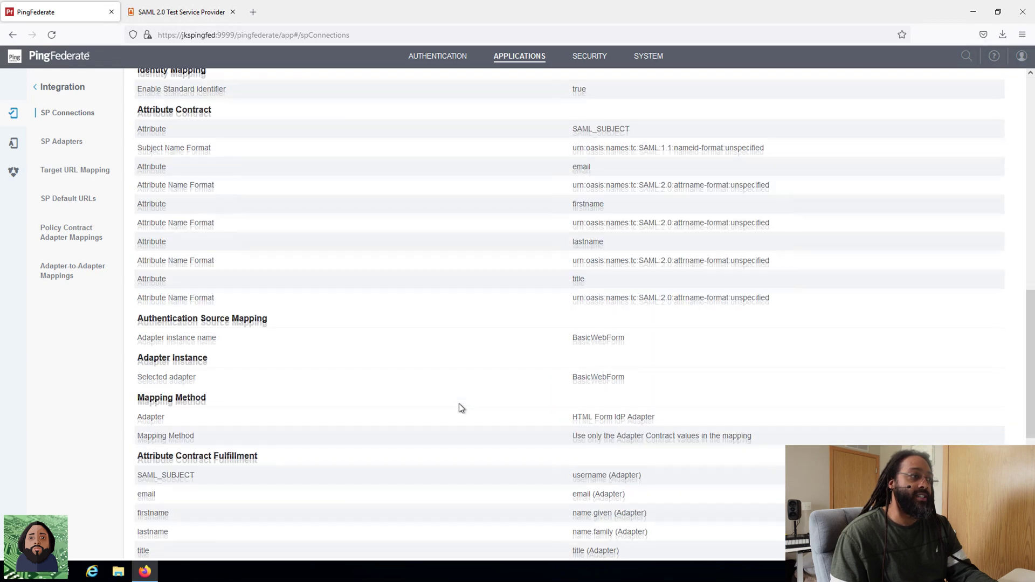
pyautogui.scroll(7, 460, 407)
pyautogui.scroll(3, 460, 407)
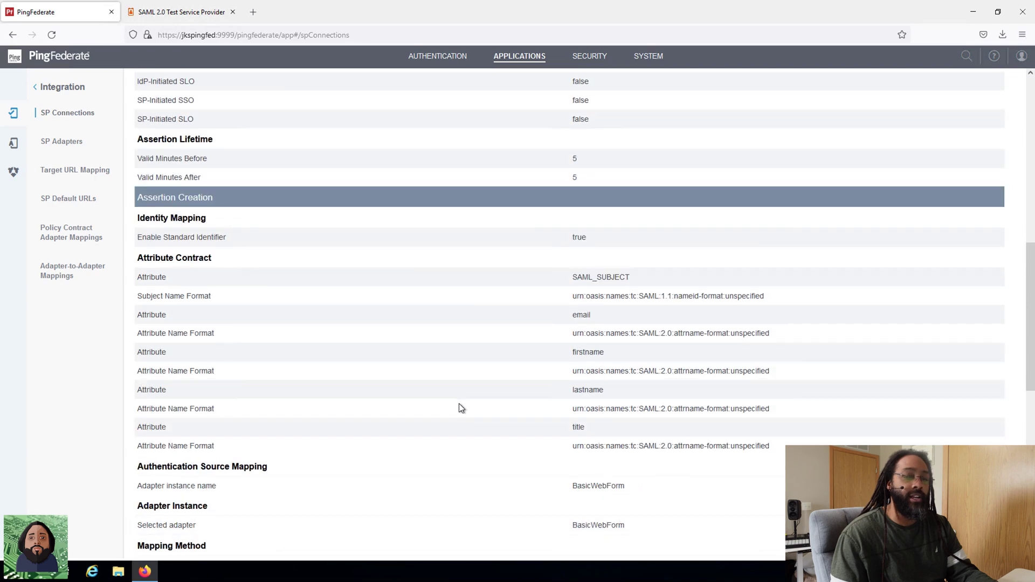
pyautogui.scroll(-5, 460, 407)
pyautogui.scroll(-3, 458, 403)
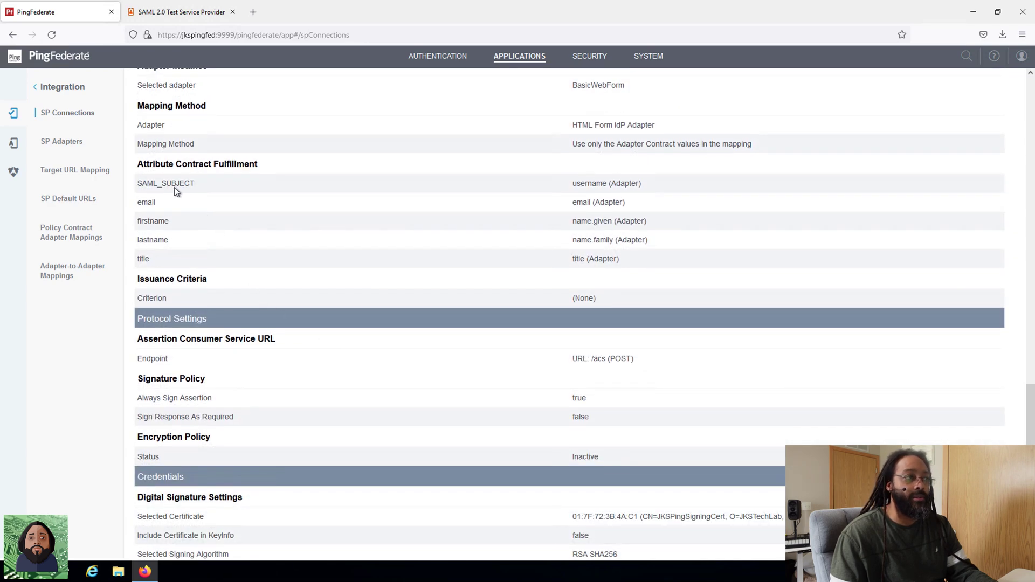
pyautogui.scroll(2, 280, 317)
pyautogui.scroll(6, 286, 322)
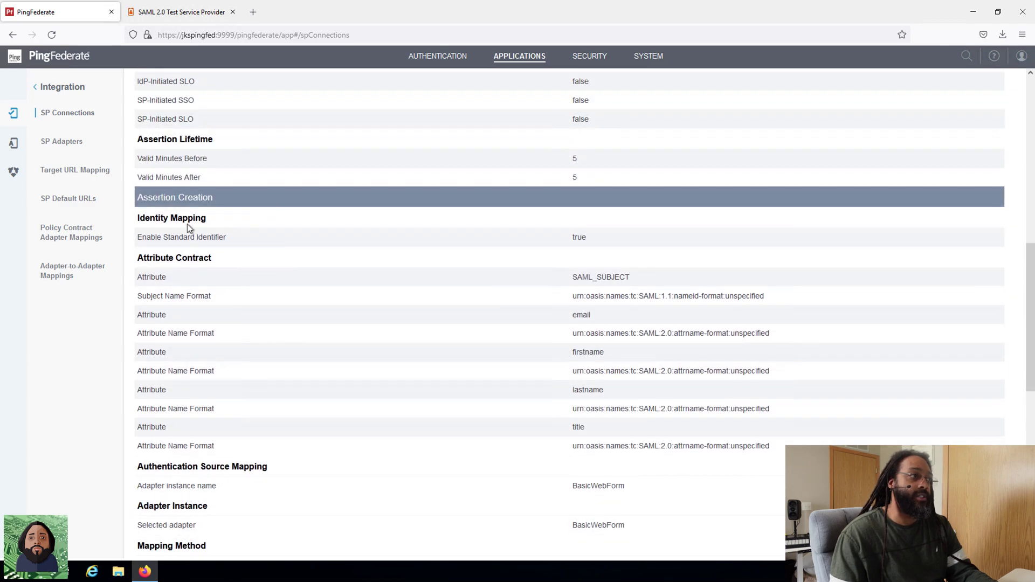
# Open the attribute contract for editing, trying and then erasing a 'phone' attribute name.
pyautogui.click(187, 261)
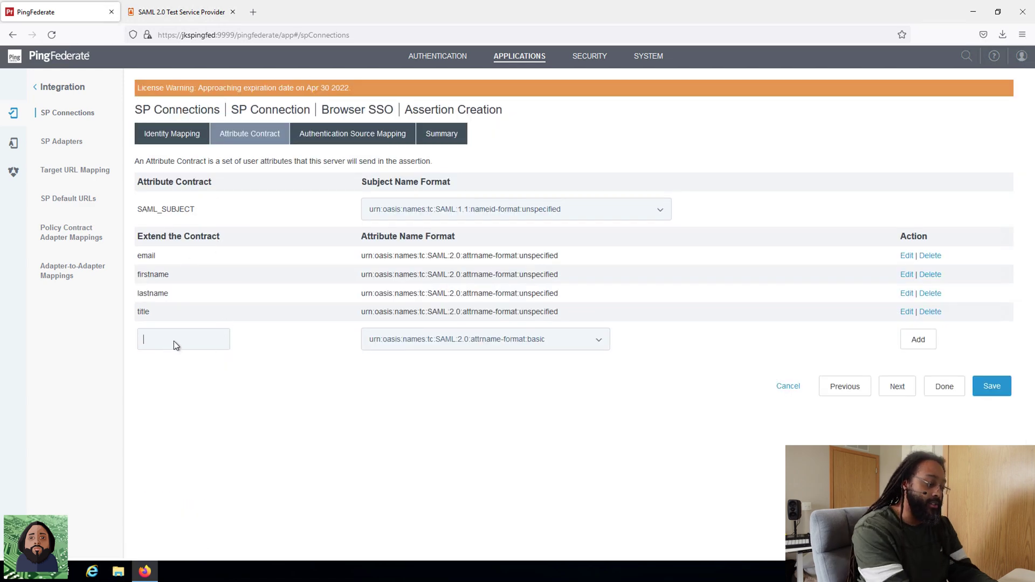
pyautogui.write('phone')
pyautogui.press('BackSpace')
pyautogui.press('BackSpace')
pyautogui.press('BackSpace')
pyautogui.press('BackSpace')
pyautogui.press('BackSpace')
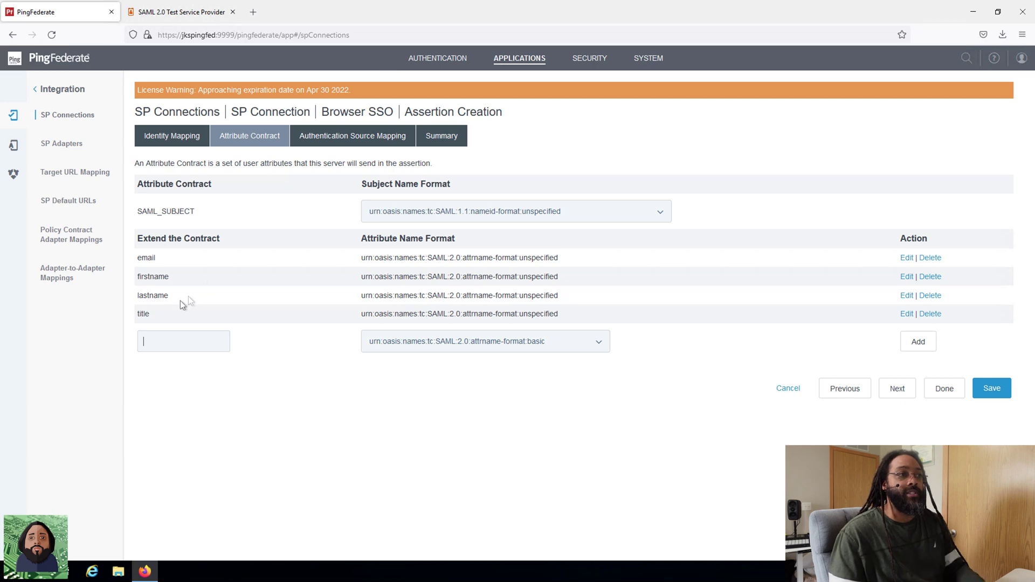
# Leave the subject name format unspecified, briefly checking the SAML test SP tab.
pyautogui.click(534, 217)
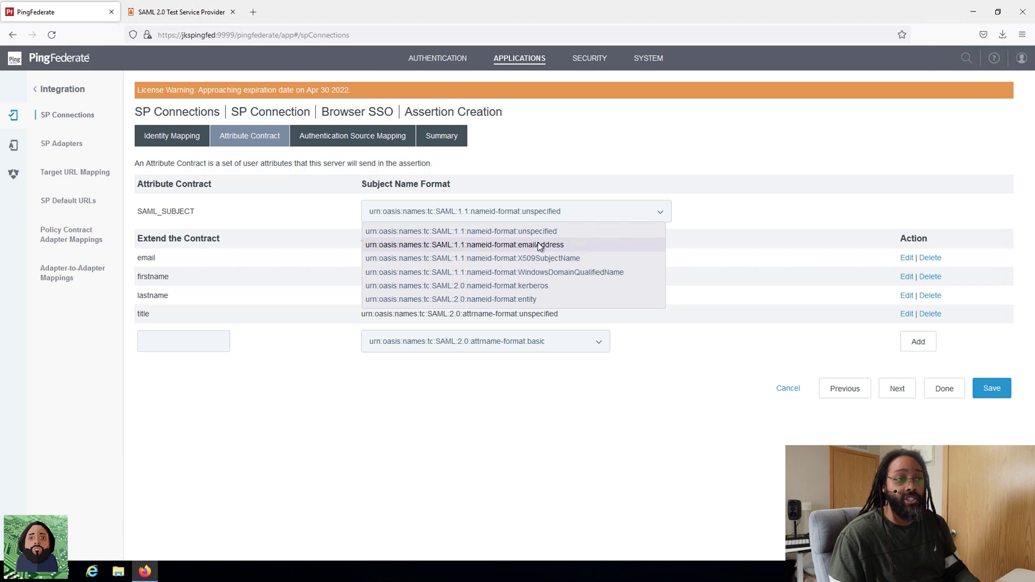
pyautogui.click(330, 211)
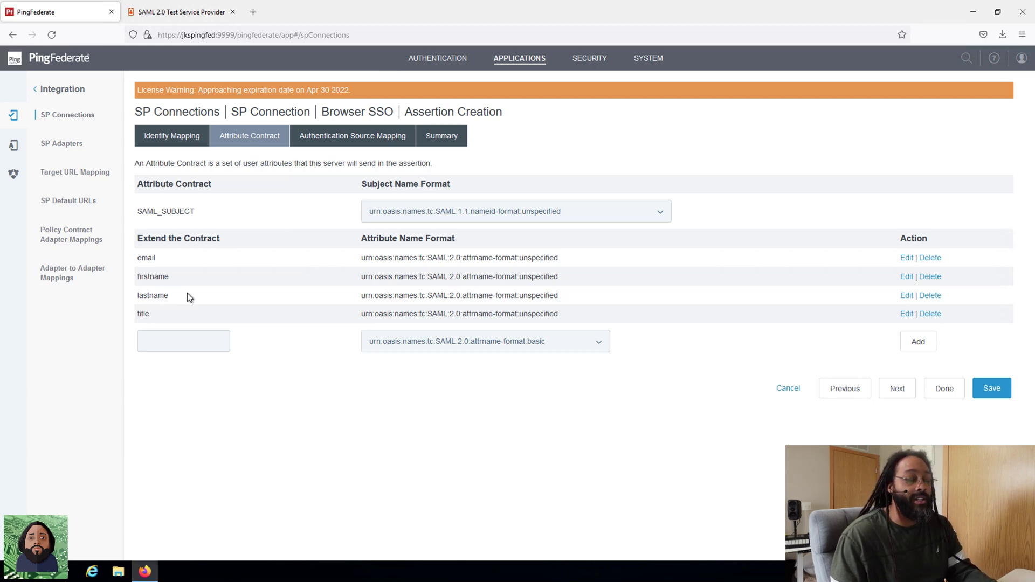
pyautogui.hotkey('ctrl', 'Tab')
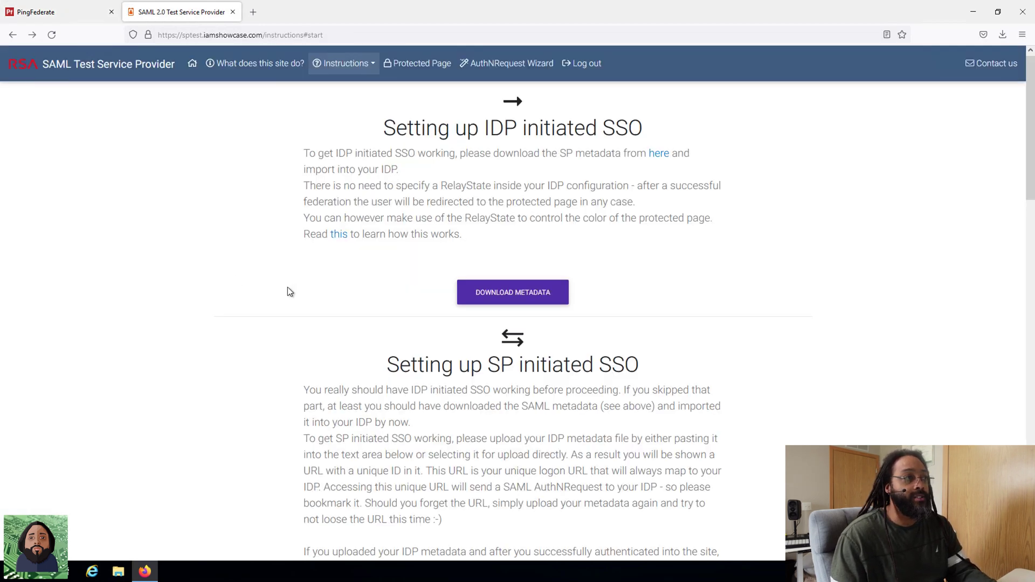
pyautogui.click(67, 14)
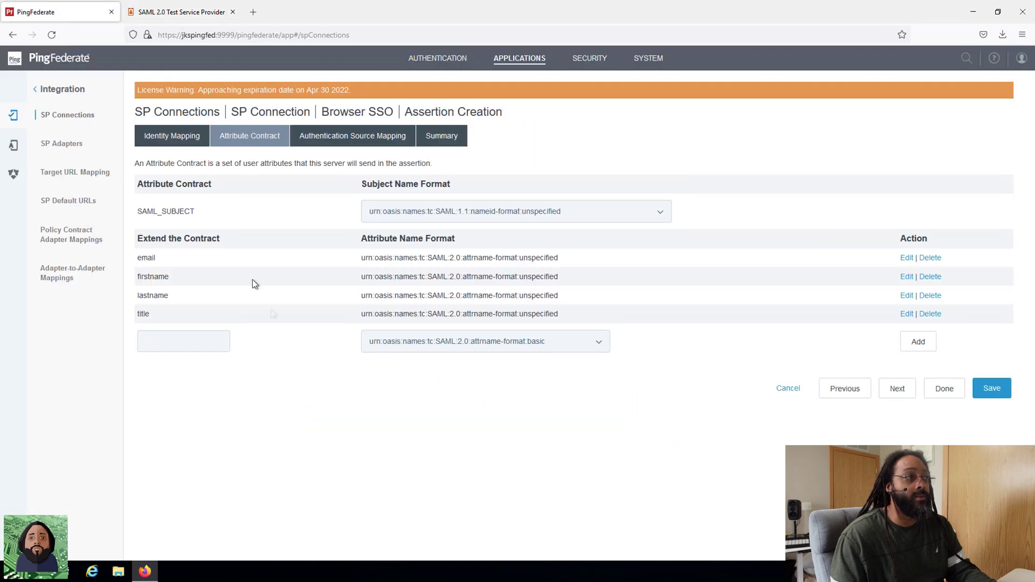